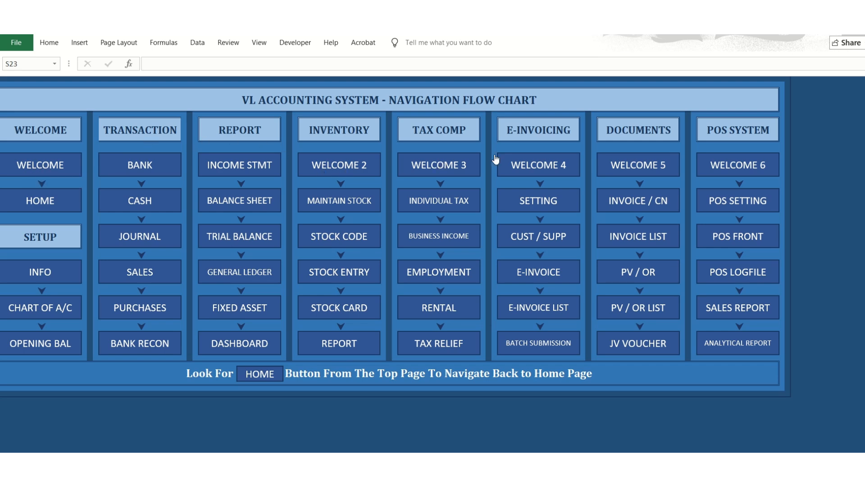
# Open the accounting system's welcome note, read through its worksheet guidelines, and return to the navigation flow chart.
pyautogui.click(63, 175)
pyautogui.scroll(-20, 230, 265)
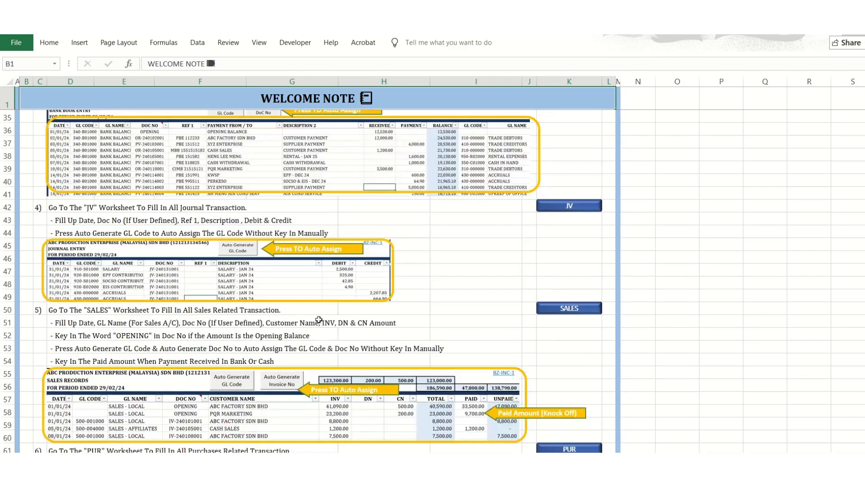
pyautogui.scroll(20, 328, 322)
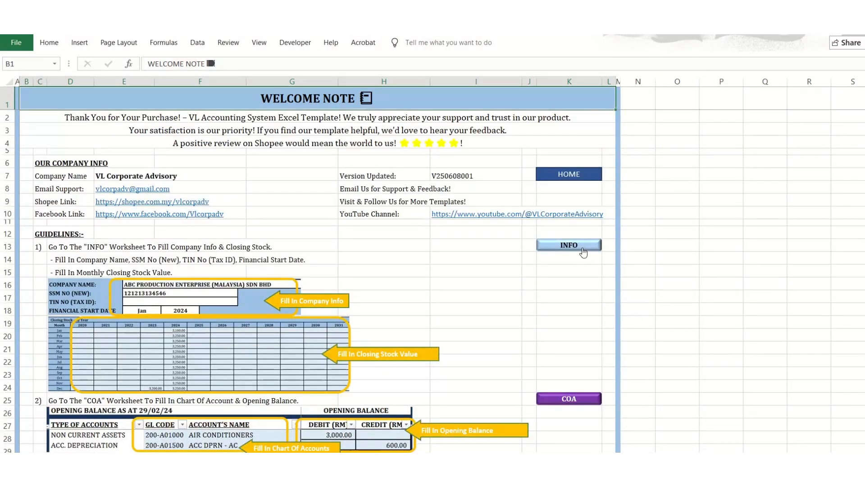
pyautogui.scroll(-13, 487, 342)
pyautogui.scroll(-17, 488, 339)
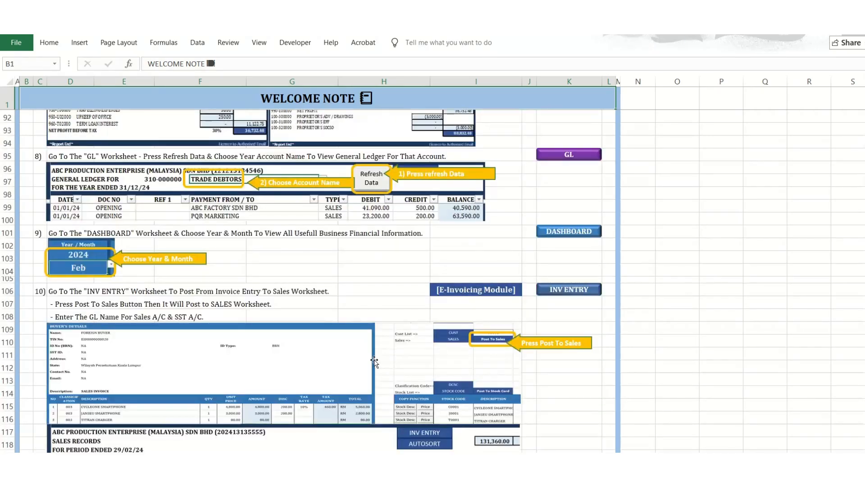
pyautogui.scroll(20, 374, 358)
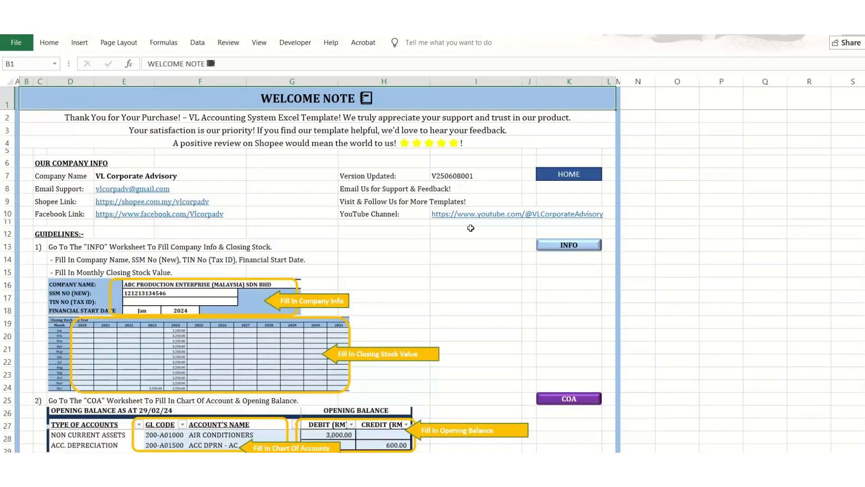
pyautogui.click(555, 173)
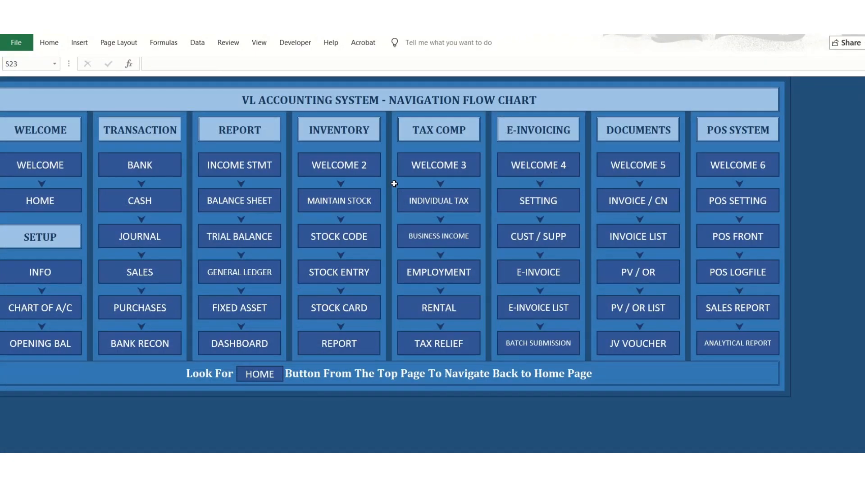
# Open the inventory welcome note, read its stock guidelines down to the reminders, and return to the home page.
pyautogui.click(365, 169)
pyautogui.scroll(-4, 427, 280)
pyautogui.scroll(-19, 426, 281)
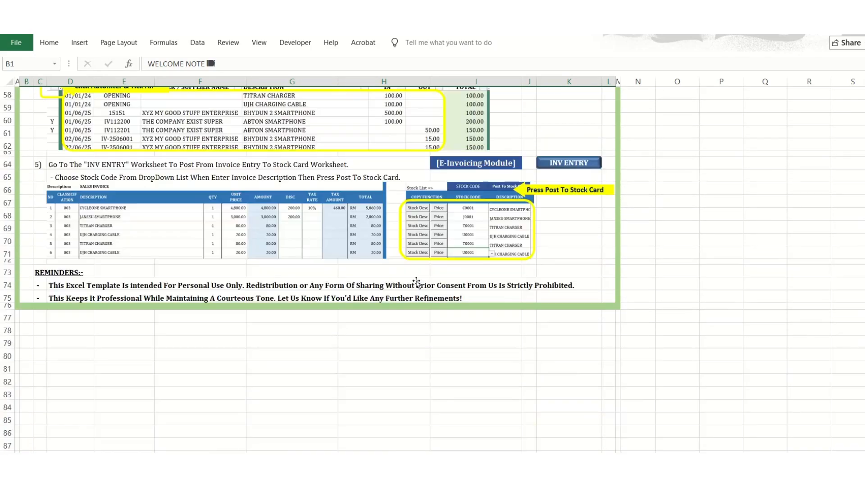
pyautogui.scroll(11, 417, 281)
pyautogui.scroll(12, 417, 281)
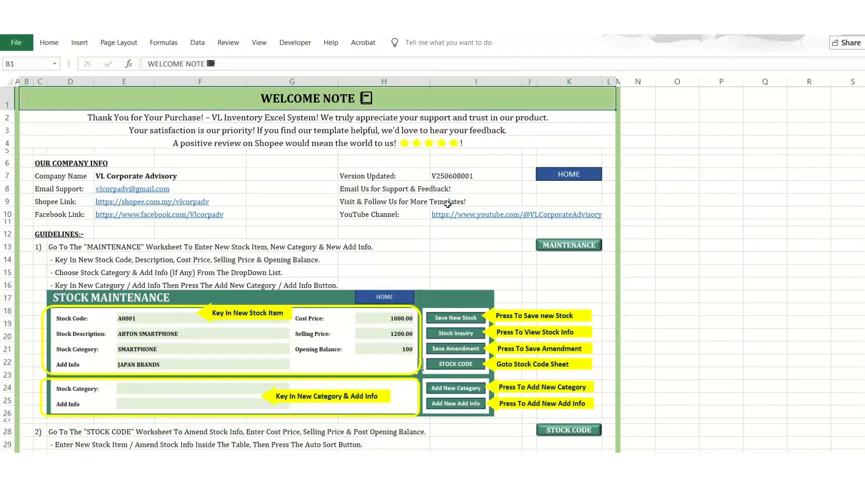
pyautogui.click(546, 176)
# Open the Tax Comp module's welcome note, skim its guidelines, and return to the home page.
pyautogui.click(512, 171)
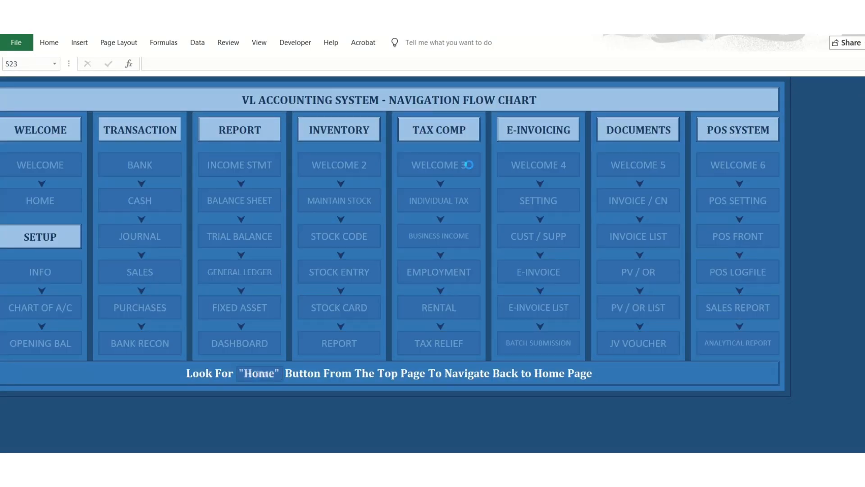
pyautogui.scroll(-7, 423, 304)
pyautogui.scroll(7, 424, 304)
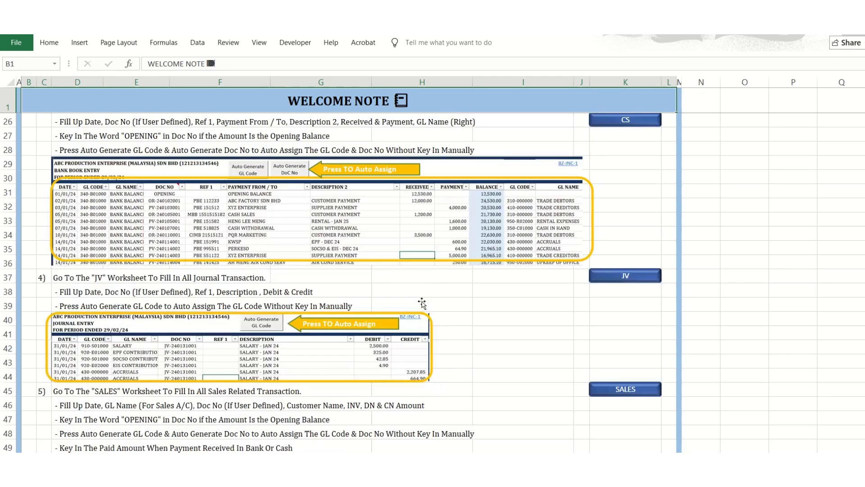
pyautogui.click(603, 186)
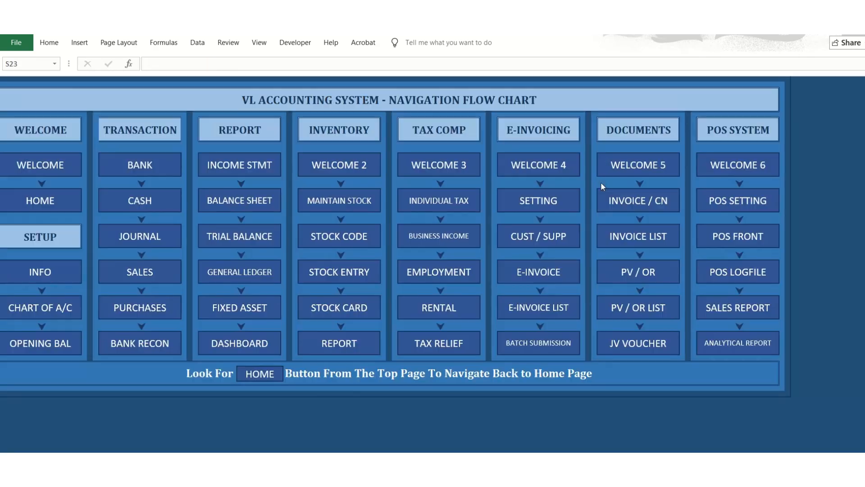
# Open the e-invoicing welcome note, review its guidelines on settings, customers and invoice listing, and return to the home page.
pyautogui.click(560, 170)
pyautogui.scroll(-12, 413, 298)
pyautogui.scroll(-6, 413, 298)
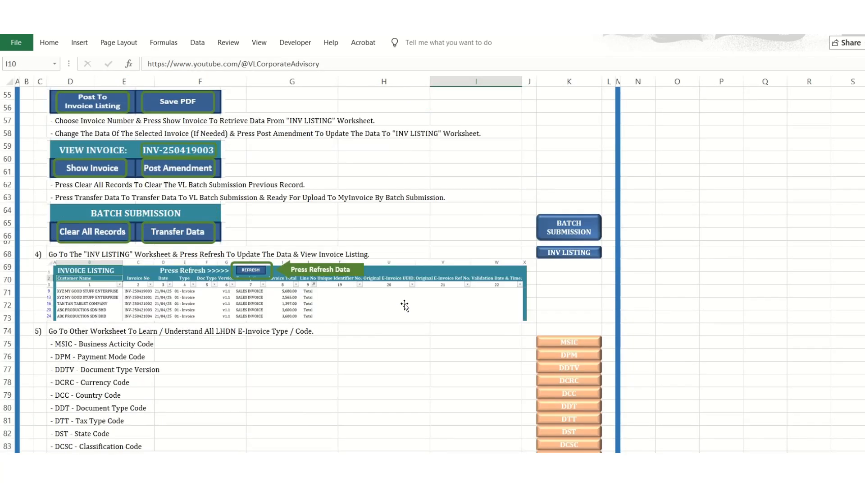
pyautogui.scroll(18, 404, 248)
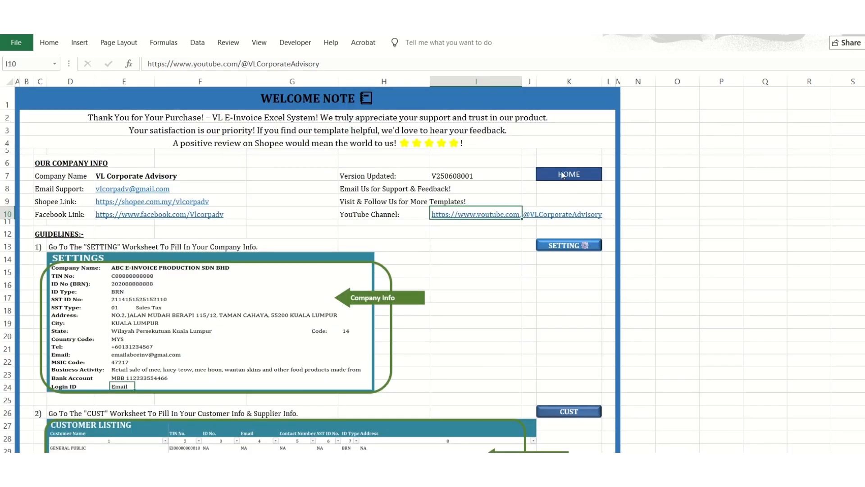
pyautogui.click(562, 175)
# View the welcome notes of the Documents and POS System modules in turn, going back to the home page after each.
pyautogui.click(622, 177)
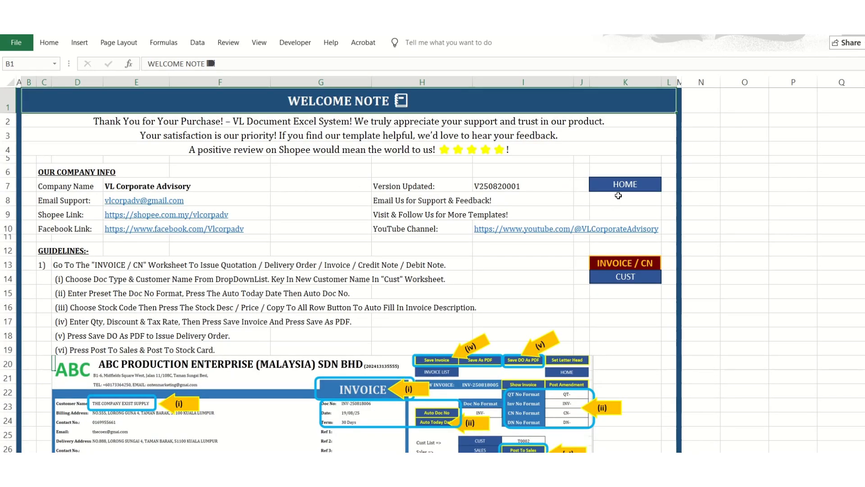
pyautogui.click(625, 186)
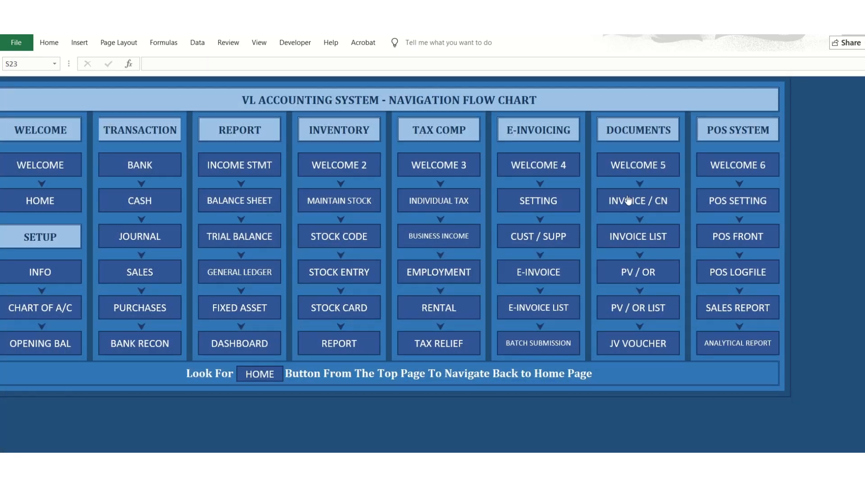
pyautogui.click(733, 169)
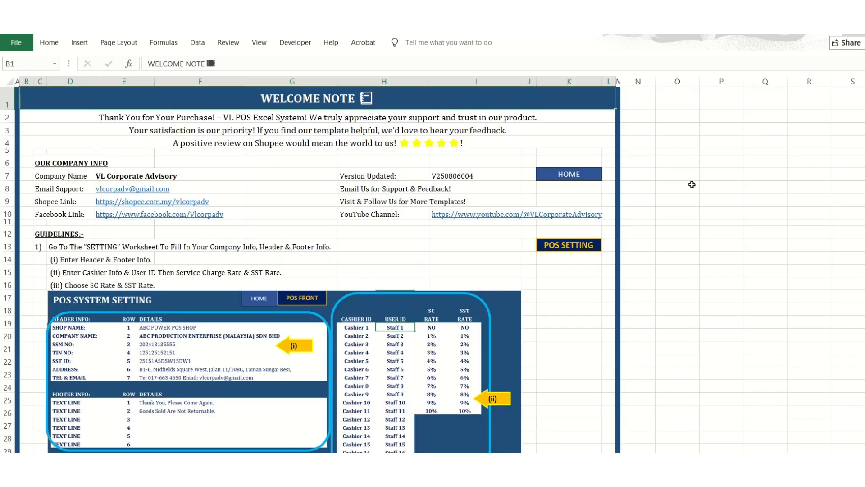
pyautogui.scroll(-5, 692, 185)
pyautogui.scroll(5, 525, 169)
pyautogui.click(558, 176)
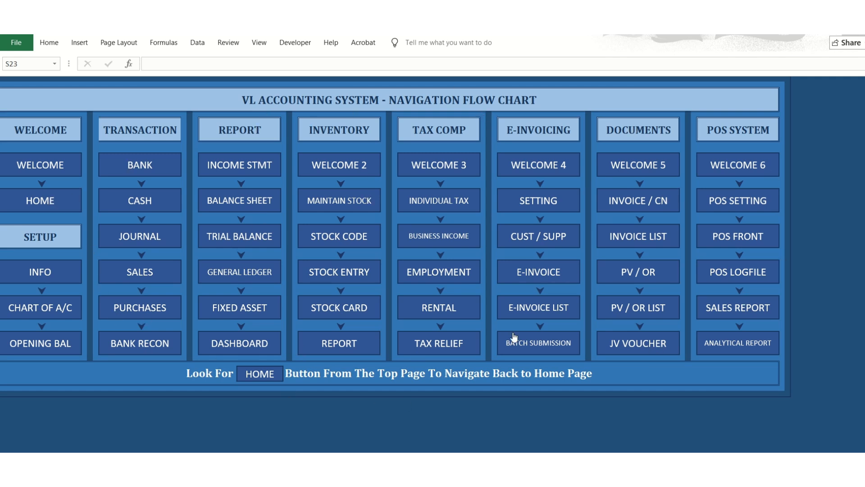
# View the Balance Sheet and the Stock Maintenance sheet in turn, returning to the home page after each.
pyautogui.click(262, 203)
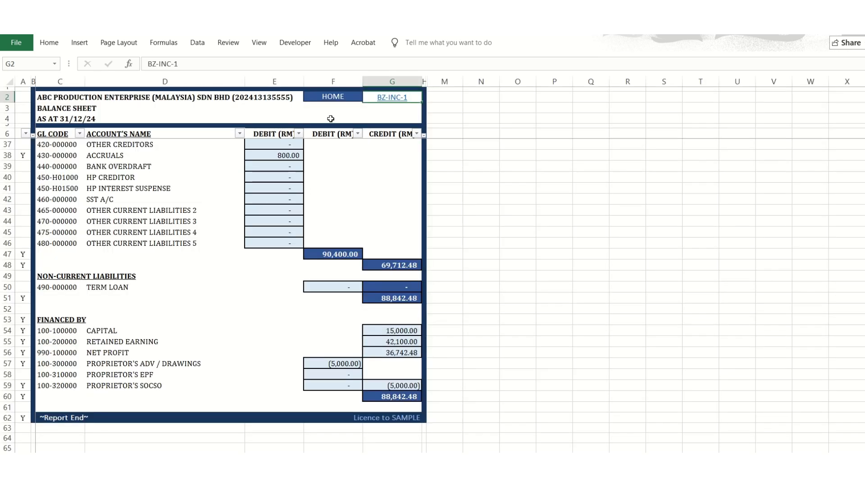
pyautogui.click(333, 97)
pyautogui.click(355, 200)
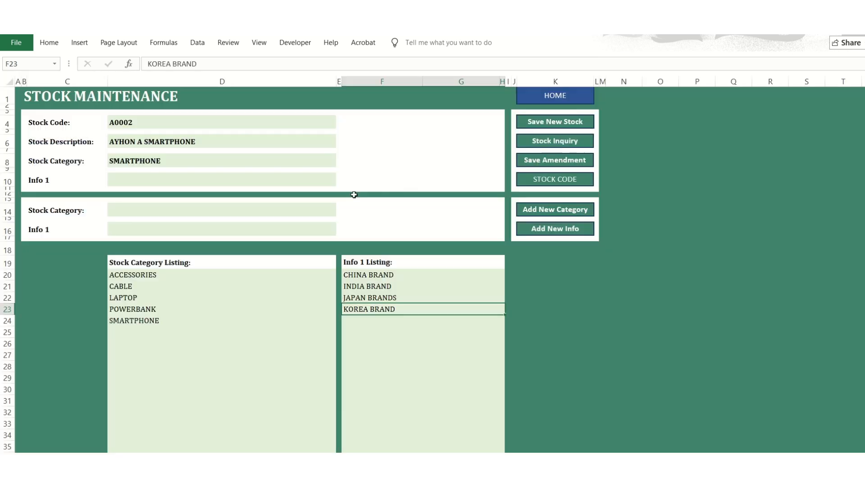
pyautogui.click(549, 101)
# View the Individual Tax and Cust / Supp sheets in turn, returning to the home page after each.
pyautogui.click(468, 205)
pyautogui.click(397, 102)
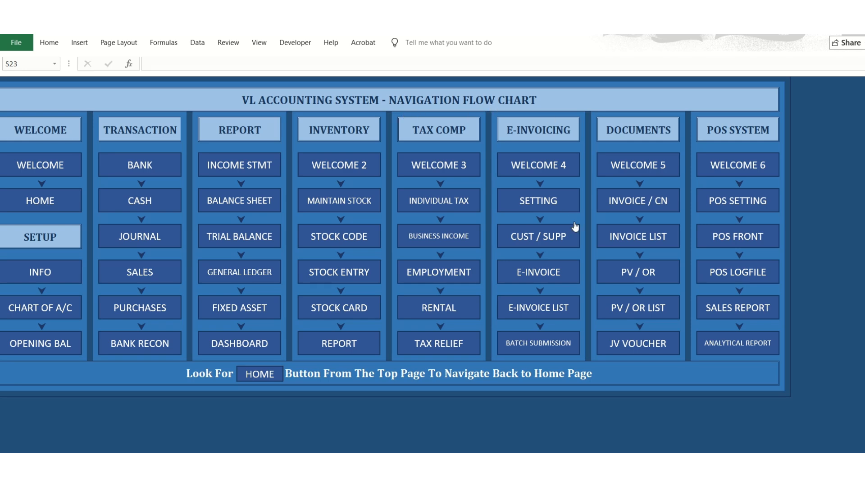
pyautogui.click(563, 235)
pyautogui.click(396, 96)
# Open the setup Info sheet and examine the company's SSM number and TIN fields.
pyautogui.click(20, 275)
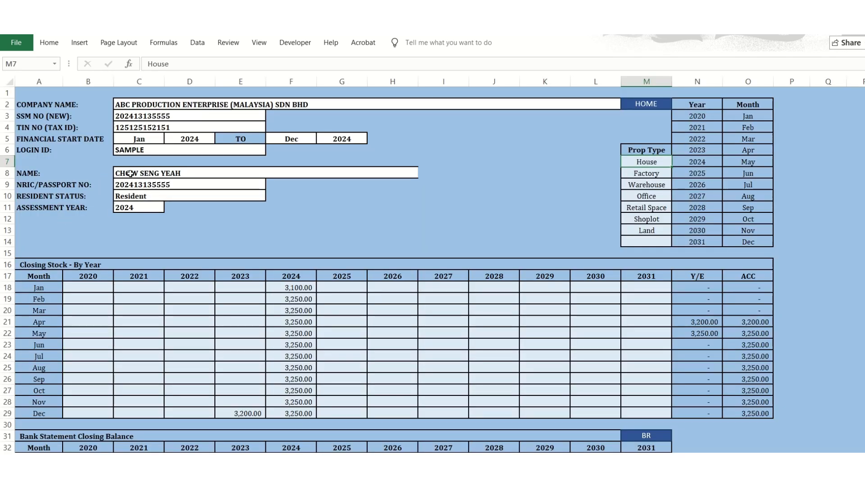
pyautogui.click(138, 116)
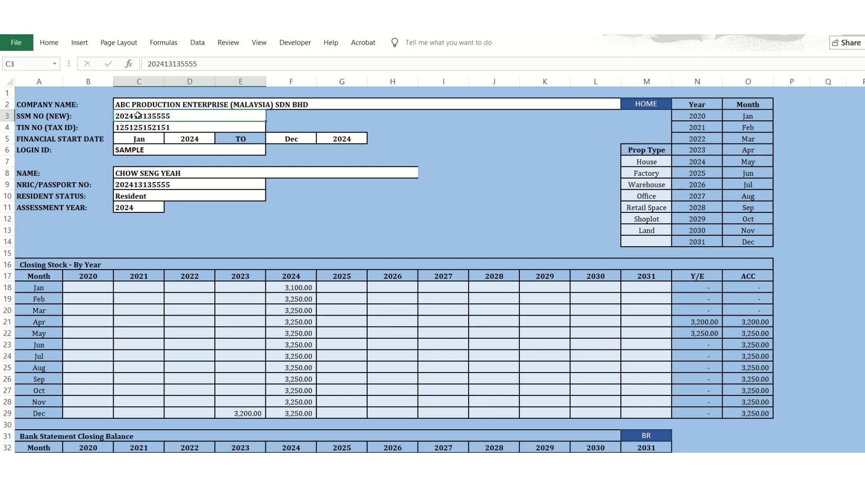
pyautogui.click(121, 128)
pyautogui.click(127, 116)
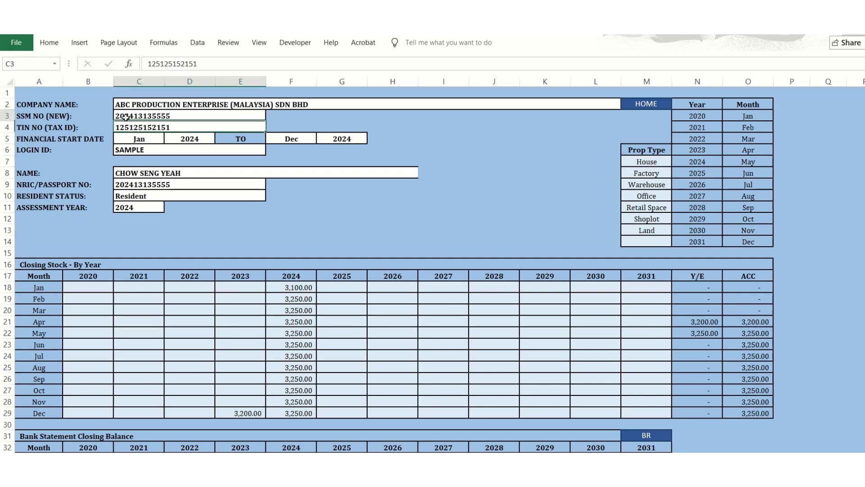
pyautogui.click(123, 127)
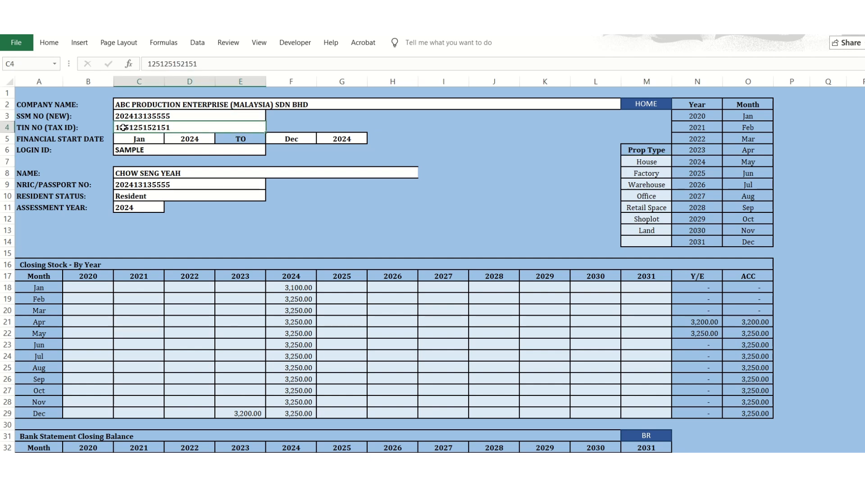
# Examine the month and year cells that define the start and end of the financial period.
pyautogui.click(126, 138)
pyautogui.click(181, 139)
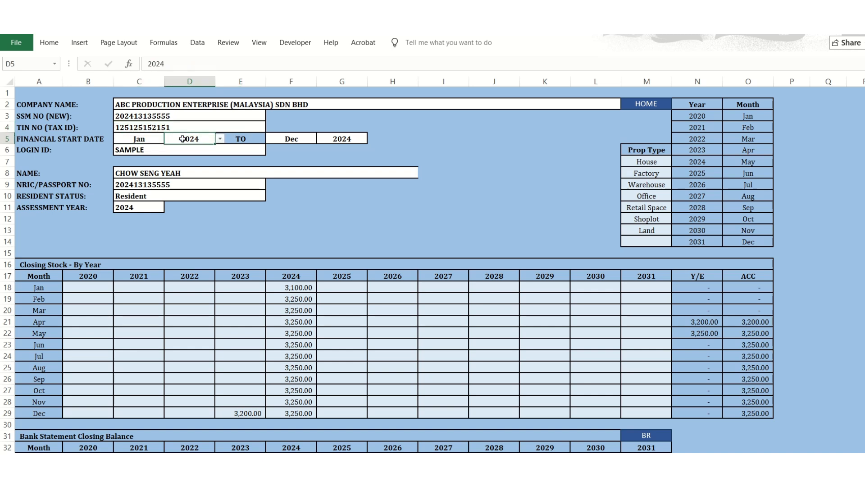
pyautogui.click(284, 136)
pyautogui.click(336, 137)
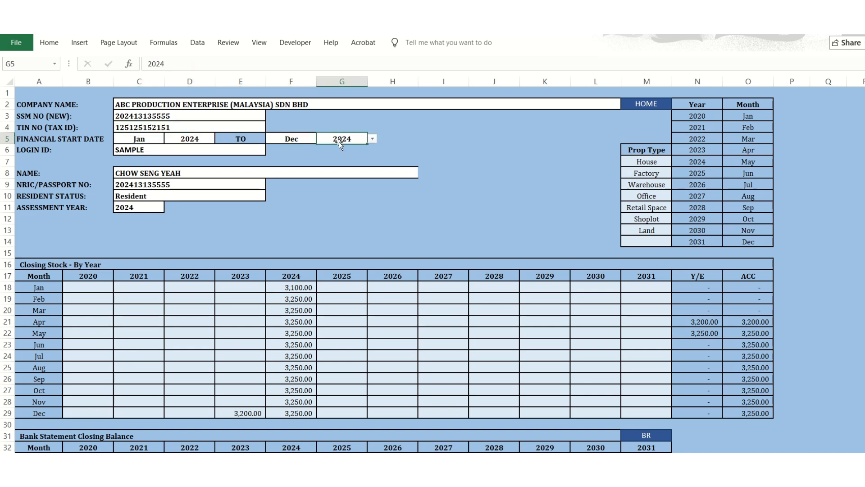
pyautogui.click(311, 140)
pyautogui.click(152, 140)
pyautogui.click(195, 135)
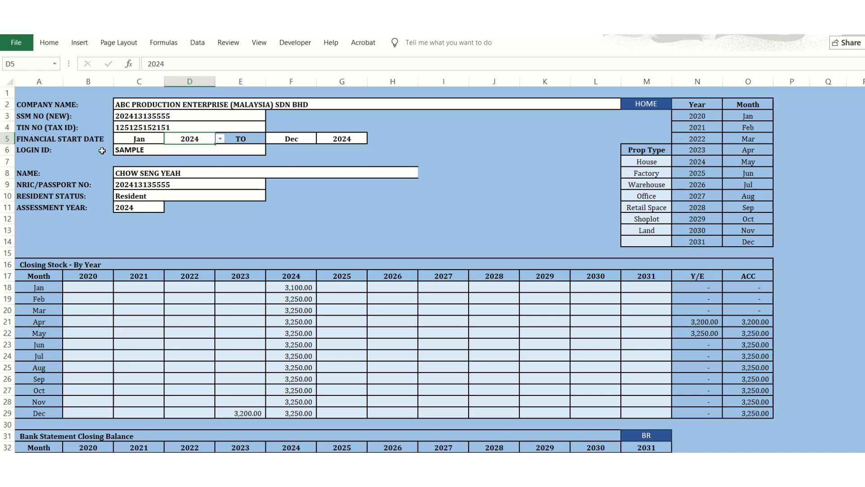
pyautogui.click(305, 139)
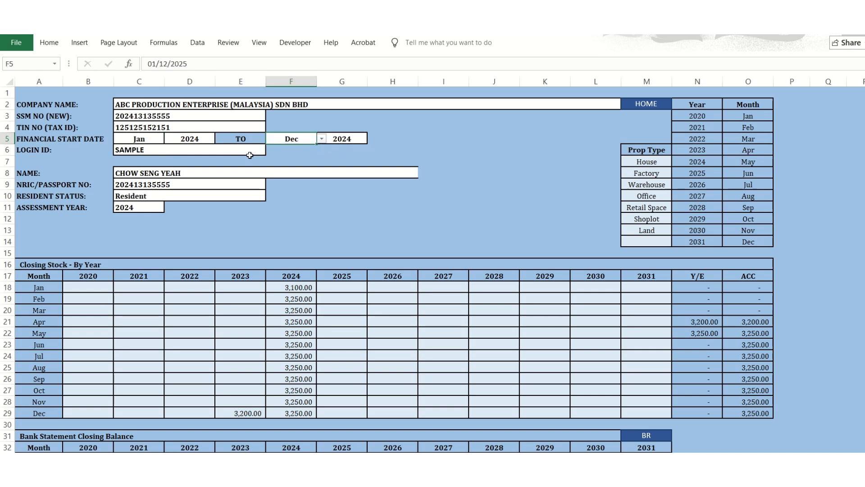
pyautogui.click(208, 154)
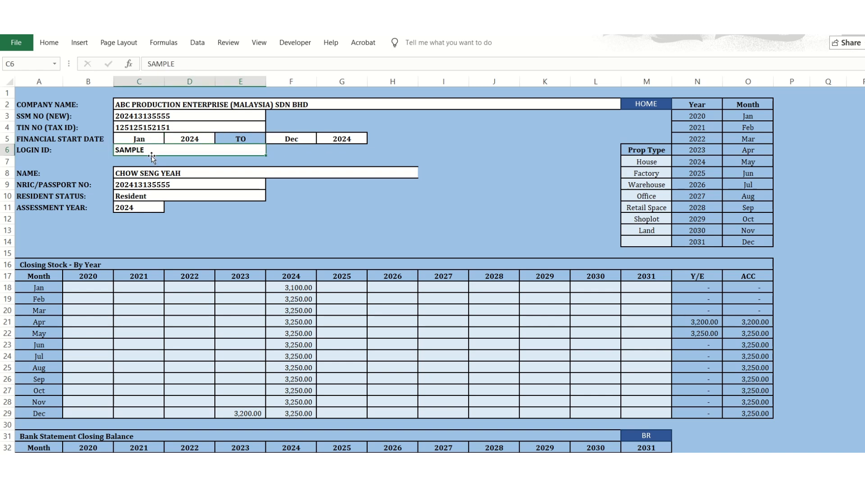
pyautogui.press('capslock')
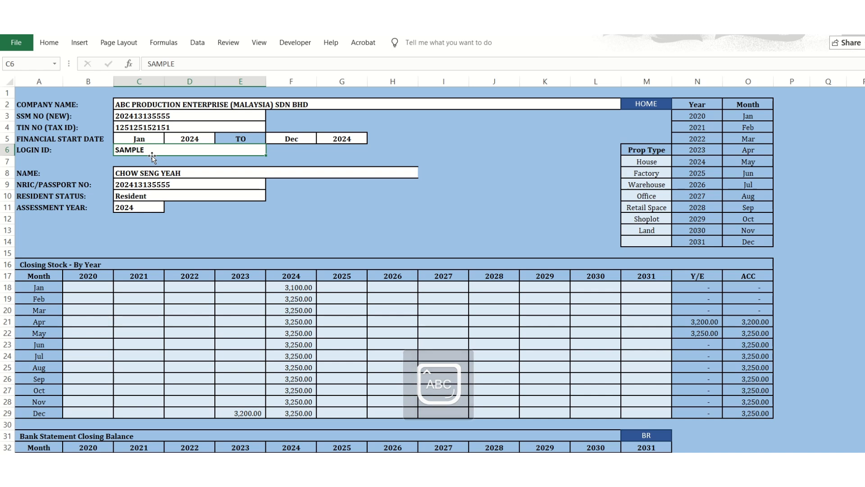
pyautogui.write('EMAIL')
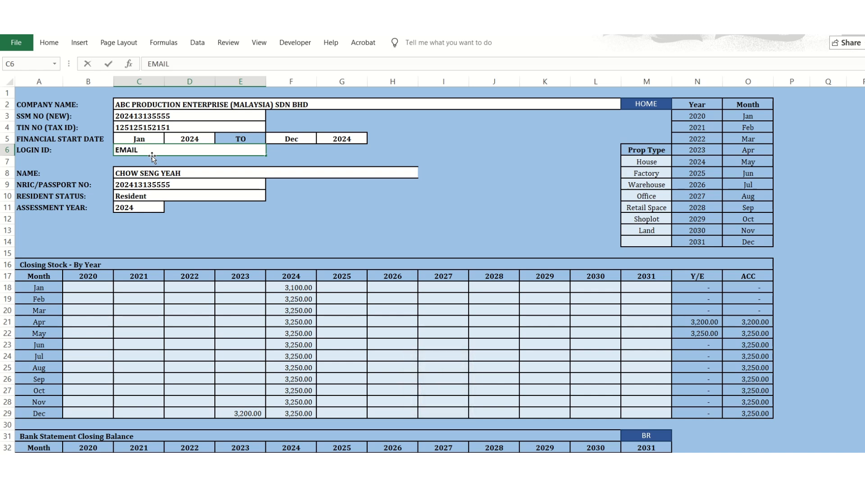
pyautogui.press('Escape')
pyautogui.write('NAME')
pyautogui.press('Escape')
pyautogui.write('ABC')
pyautogui.press('Escape')
# Examine the taxpayer name and assessment year fields, and the Prop Type list from House down to the blank entry.
pyautogui.click(156, 176)
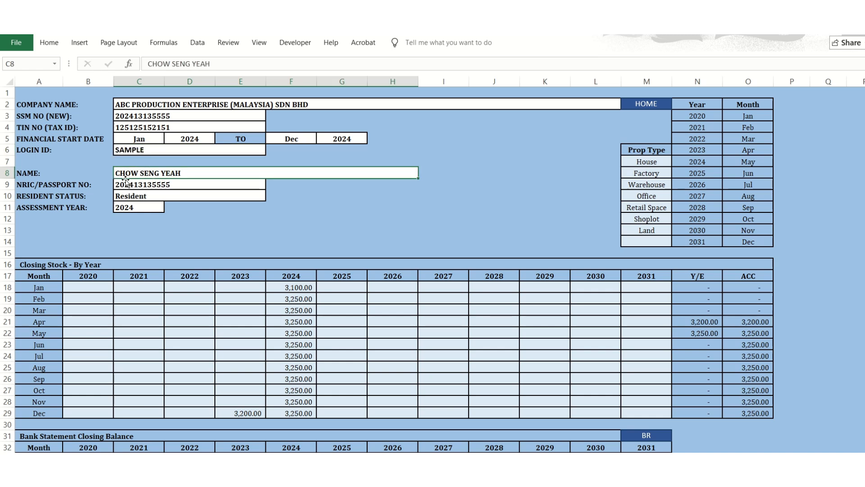
pyautogui.click(131, 207)
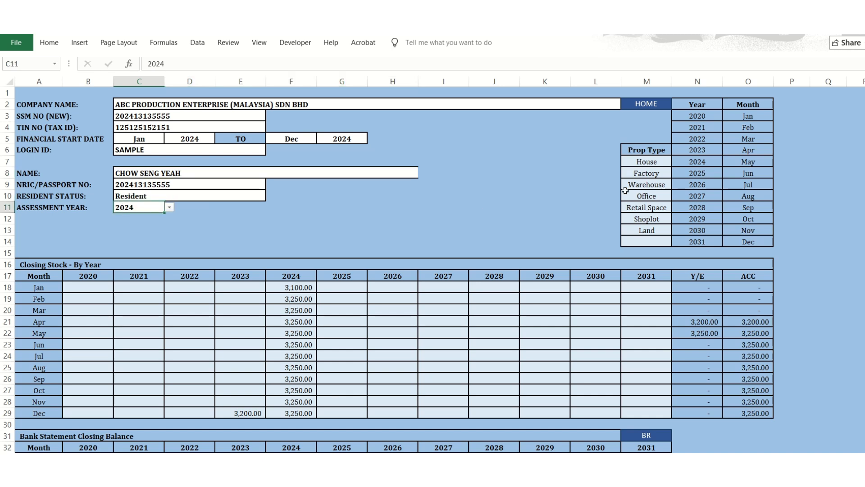
pyautogui.moveTo(642, 165); pyautogui.dragTo(631, 232)
pyautogui.click(644, 173)
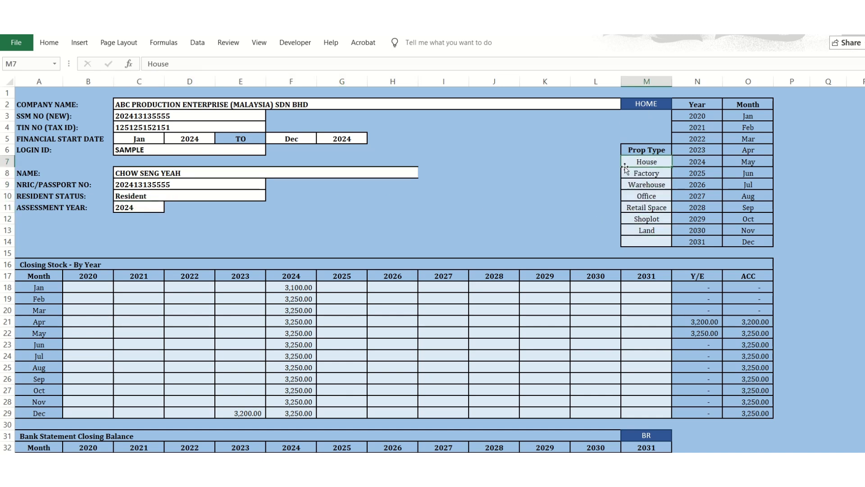
pyautogui.moveTo(641, 163); pyautogui.dragTo(633, 242)
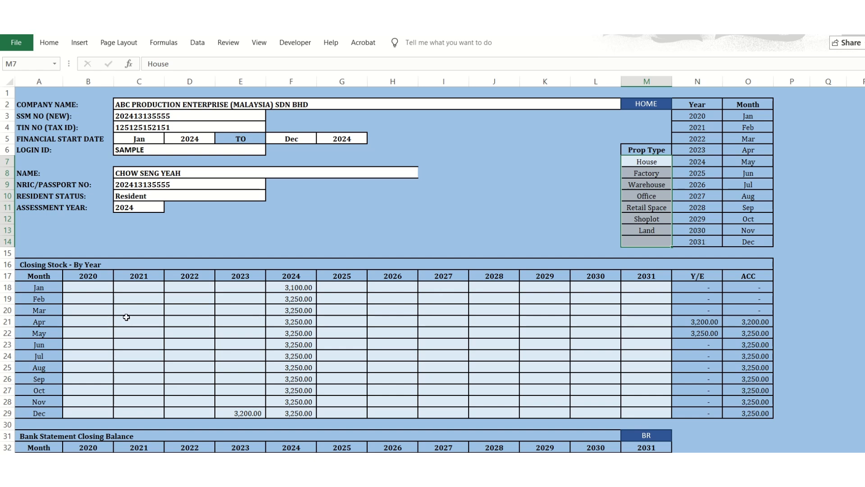
# Examine the monthly entry cells of the Closing Stock - By Year table, including the 2024 column.
pyautogui.scroll(-1, 118, 311)
pyautogui.click(88, 266)
pyautogui.moveTo(76, 253); pyautogui.dragTo(633, 381)
pyautogui.click(289, 286)
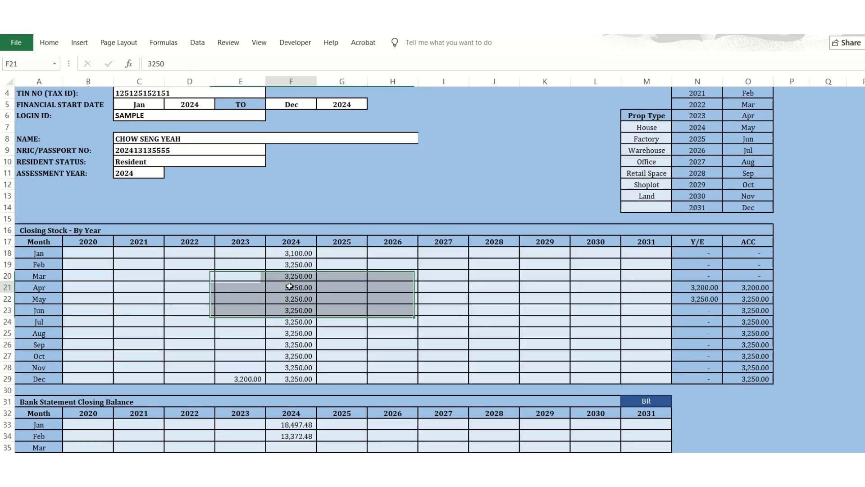
# Try clearing the January to November 2024 closing stock entries while keeping December, and undo the deletion.
pyautogui.click(244, 369)
pyautogui.click(291, 256)
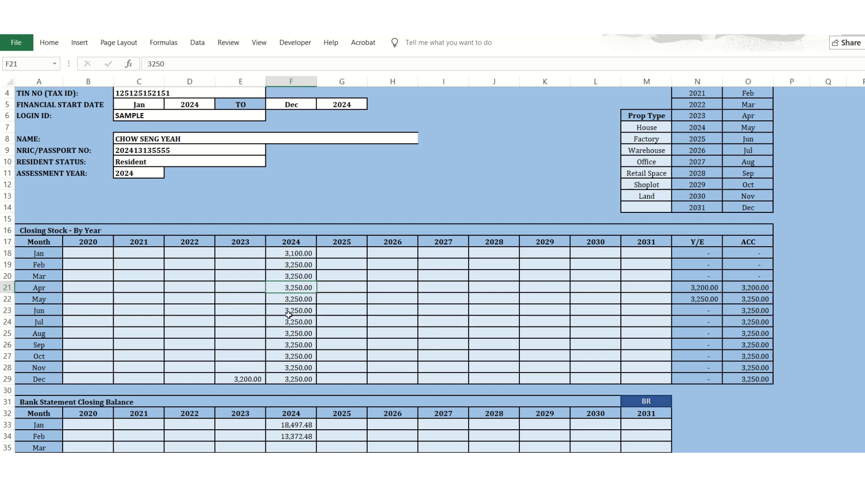
pyautogui.click(297, 347)
pyautogui.moveTo(292, 254); pyautogui.dragTo(309, 363)
pyautogui.press('Delete')
pyautogui.click(350, 334)
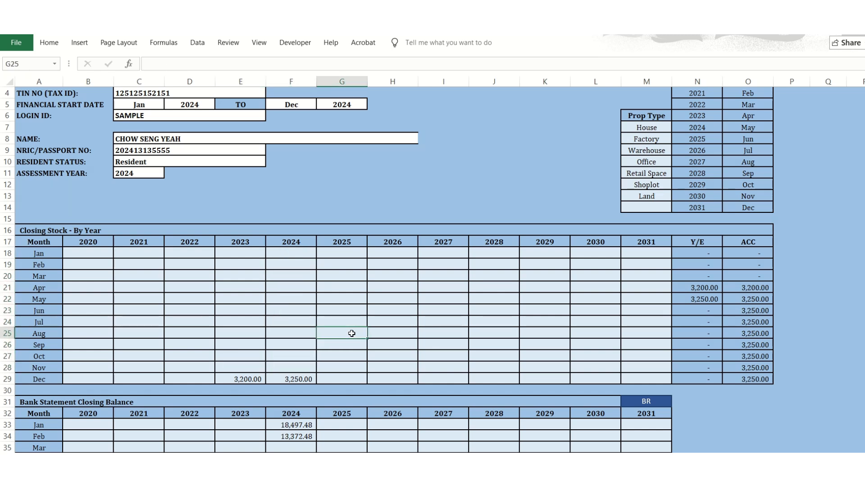
pyautogui.hotkey('ctrl', 'z')
# Examine the December 2024 closing stock cell and the 2024 monthly entries of the Bank Statement Closing Balance table.
pyautogui.click(326, 309)
pyautogui.click(292, 379)
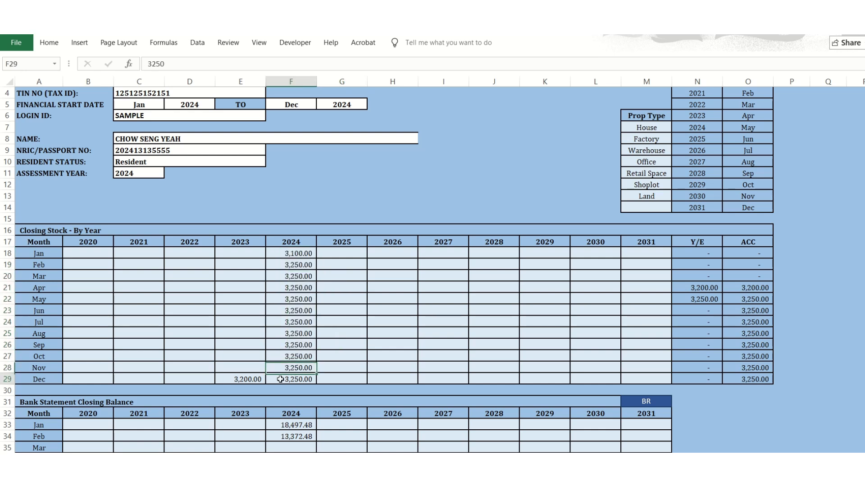
pyautogui.scroll(-3, 201, 368)
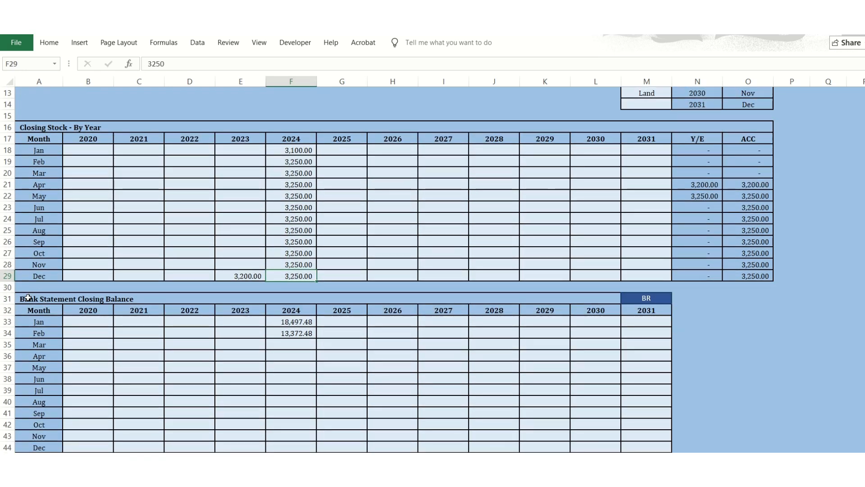
pyautogui.click(308, 323)
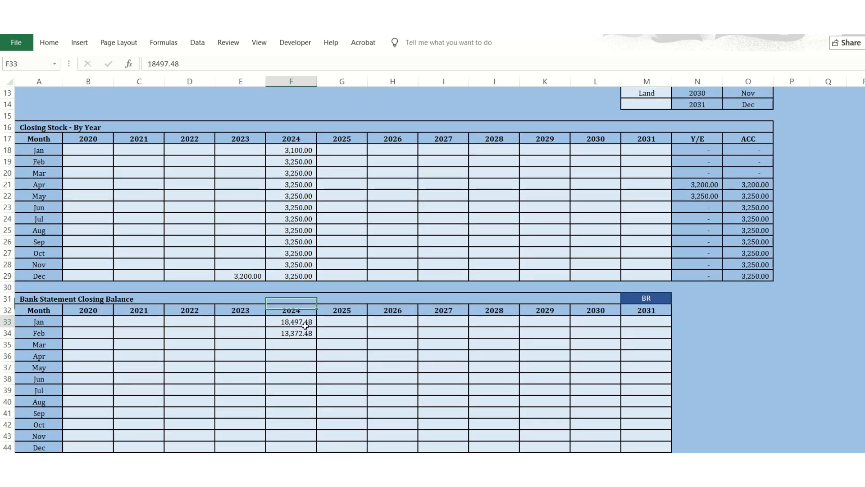
pyautogui.click(309, 334)
pyautogui.scroll(-3, 311, 346)
pyautogui.click(311, 346)
pyautogui.scroll(1, 312, 364)
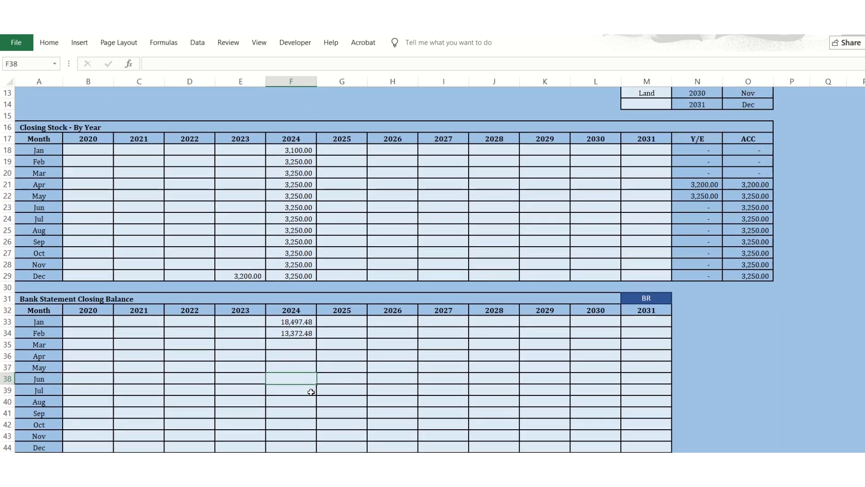
# Return to the home page and open the Chart of A/C sheet at its first account rows.
pyautogui.scroll(4, 306, 394)
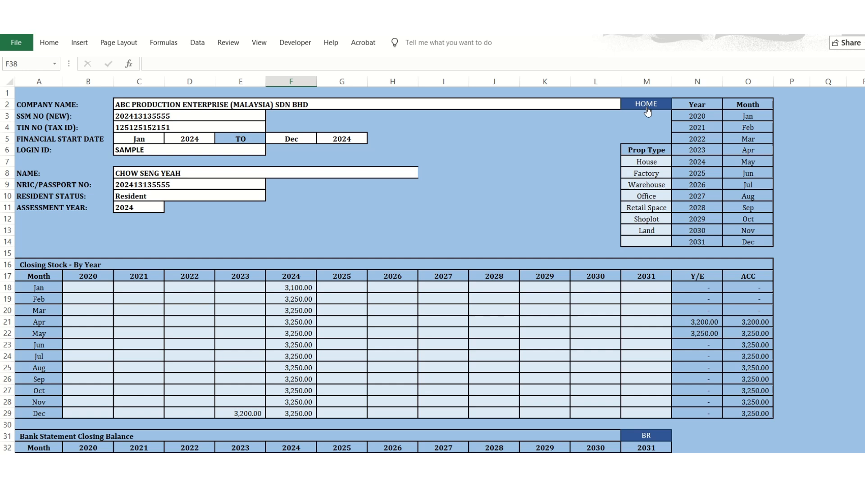
pyautogui.click(648, 111)
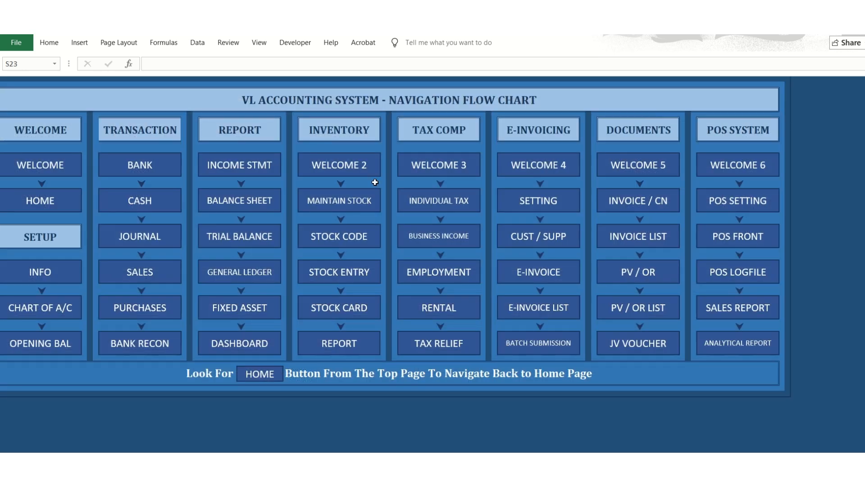
pyautogui.click(33, 307)
pyautogui.scroll(5, 85, 290)
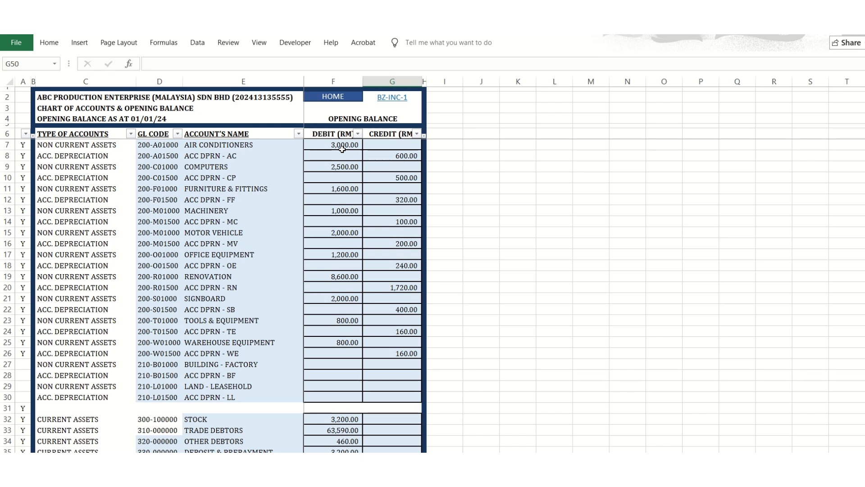
# Examine the GL codes and account names of the non-current assets, from Air Conditioners to the Building and Land accounts.
pyautogui.click(169, 147)
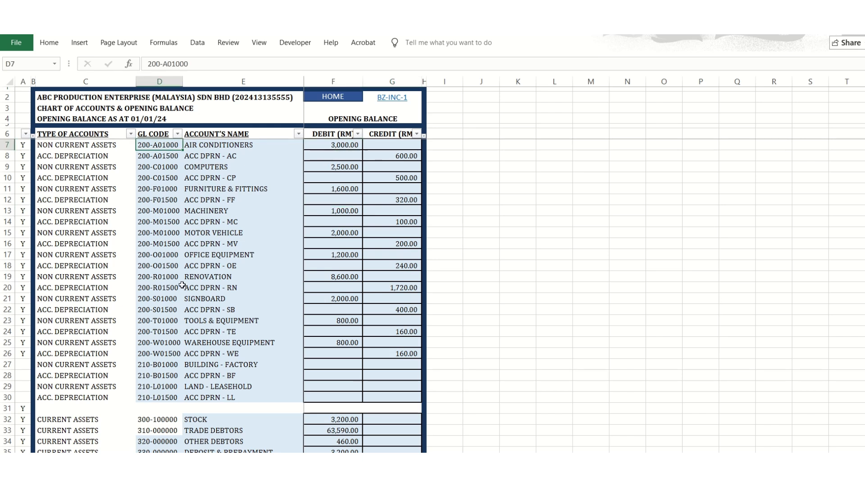
pyautogui.moveTo(158, 396); pyautogui.dragTo(204, 364)
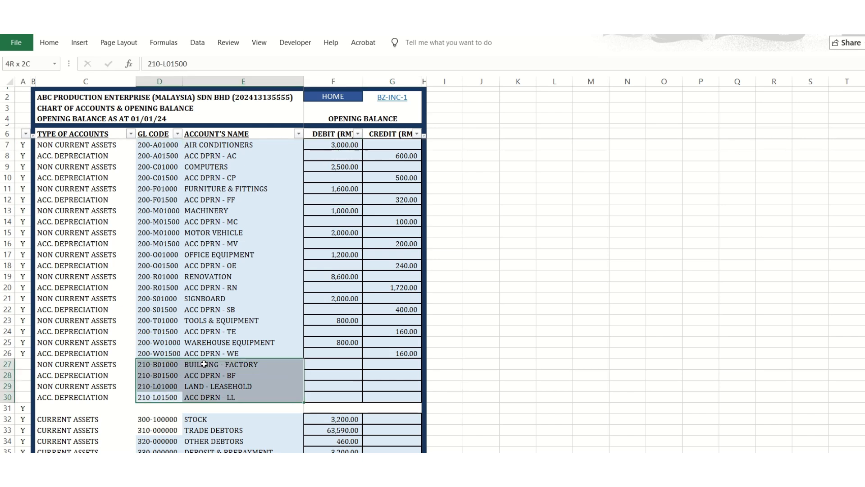
pyautogui.click(195, 342)
pyautogui.click(163, 268)
pyautogui.click(172, 189)
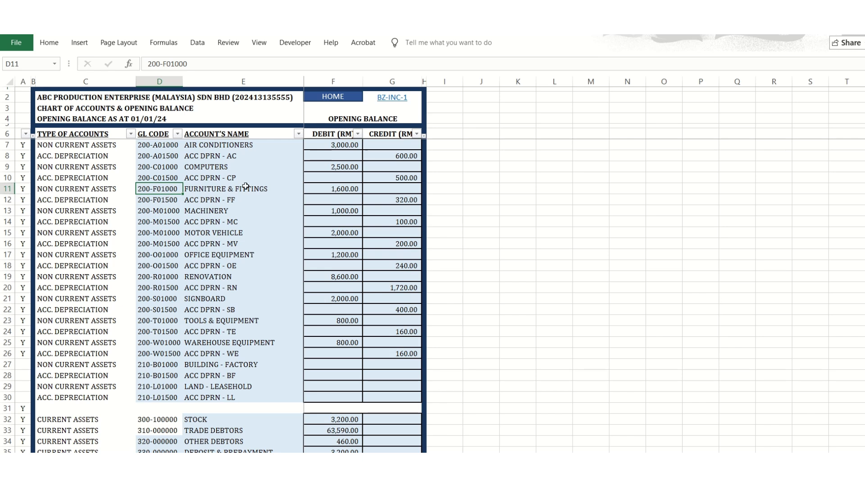
pyautogui.click(246, 187)
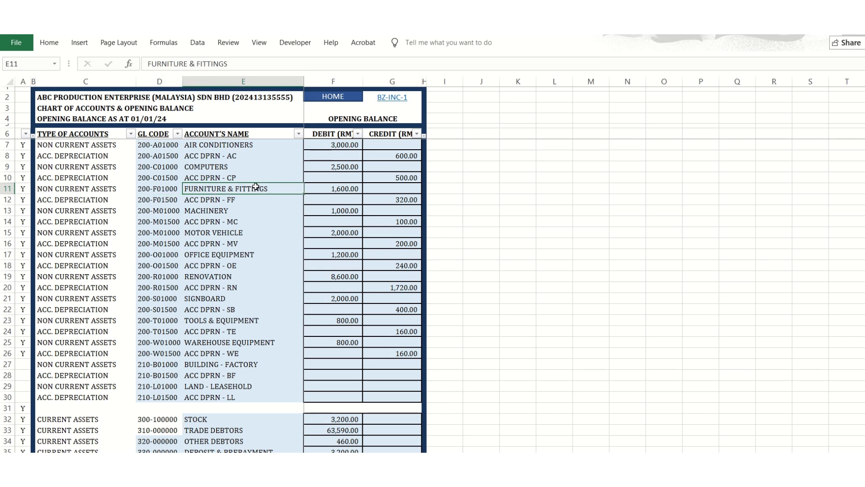
pyautogui.click(221, 147)
# Try renaming the COMPUTERS account to COMPUTERS HARDWARD, and undo the rename.
pyautogui.click(203, 168)
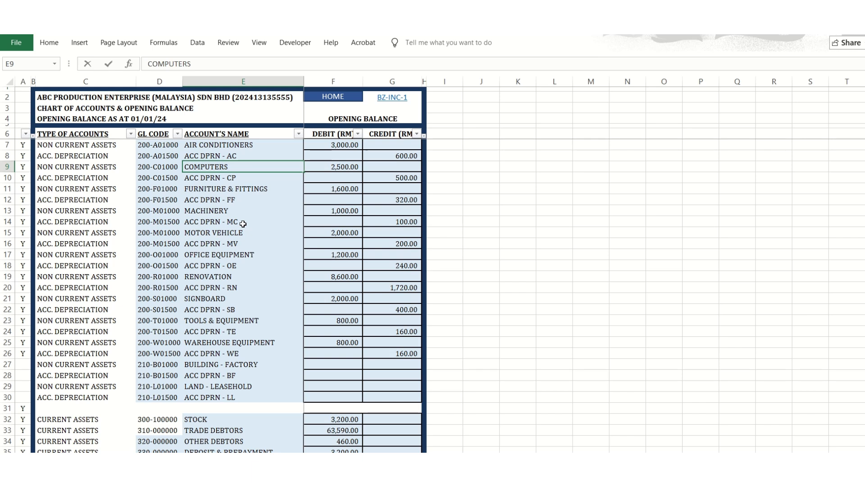
pyautogui.write('HARDWARD')
pyautogui.press('Return')
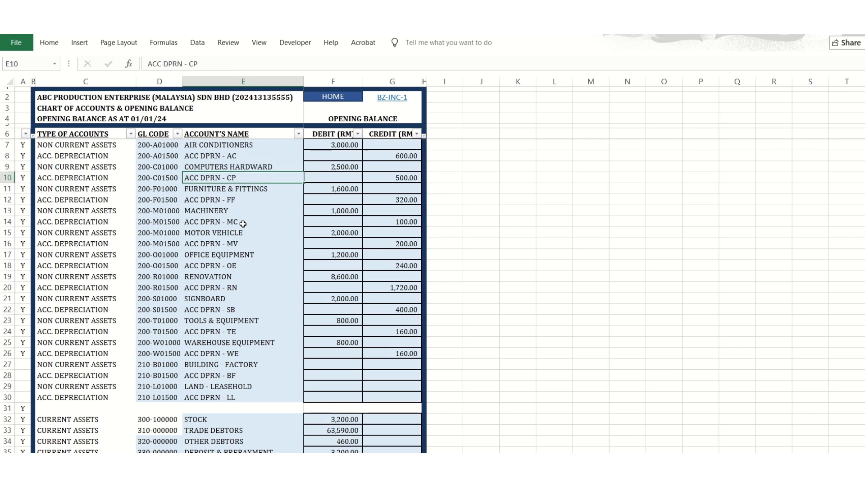
pyautogui.press('Up')
pyautogui.hotkey('ctrl', 'z')
pyautogui.press('Right')
pyautogui.press('Left')
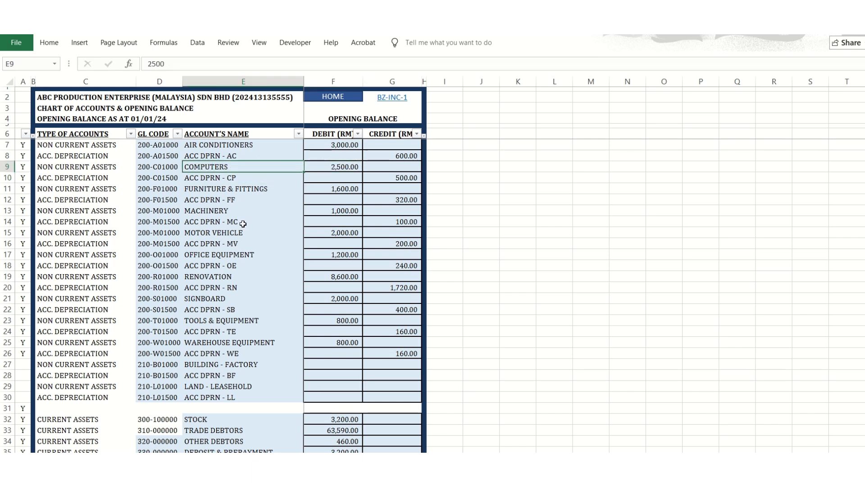
# Examine the GL codes of Furniture & Fittings and of the office equipment and signboard depreciation accounts.
pyautogui.press('Down')
pyautogui.press('Down')
pyautogui.press('Left')
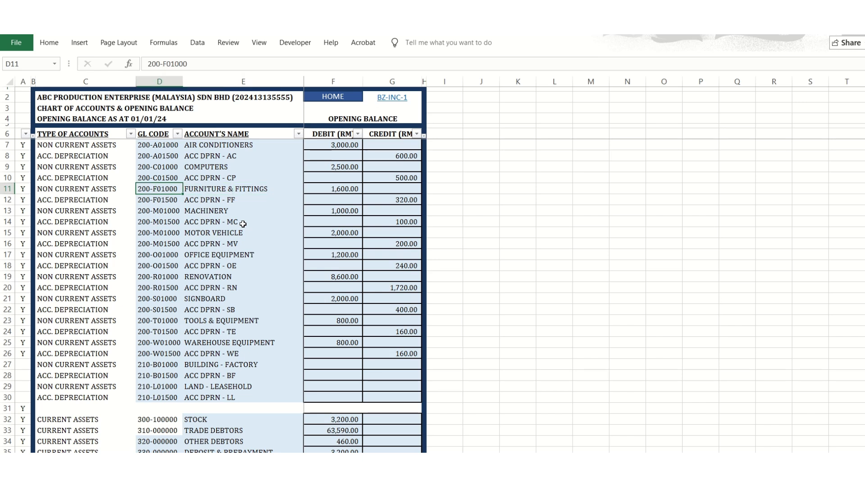
pyautogui.click(158, 266)
pyautogui.click(166, 311)
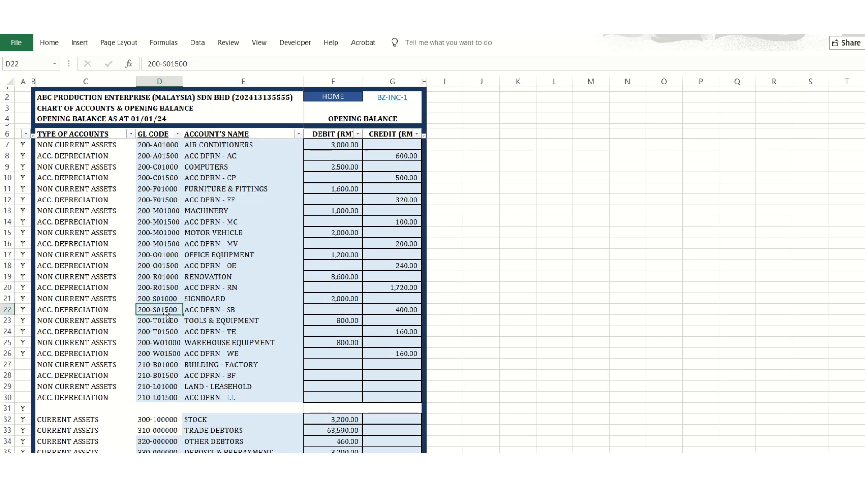
# Examine the debit and credit opening balance cells of the non-current assets and their accumulated depreciation accounts.
pyautogui.click(352, 343)
pyautogui.click(374, 366)
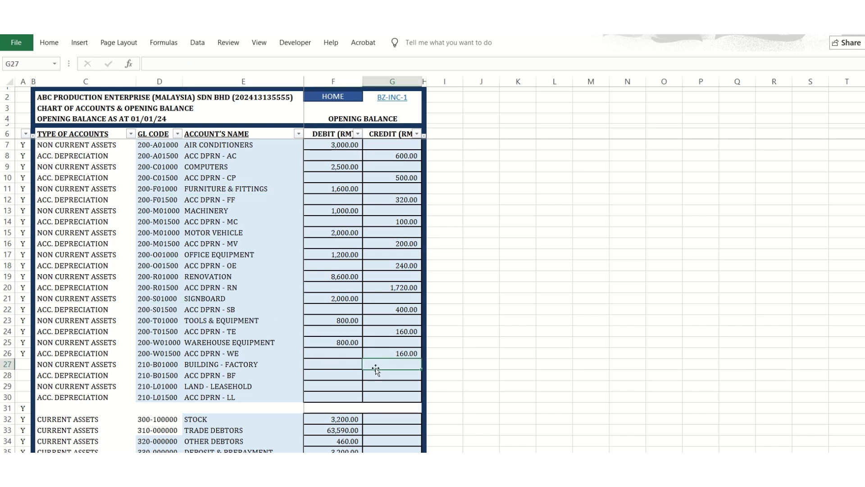
pyautogui.click(252, 373)
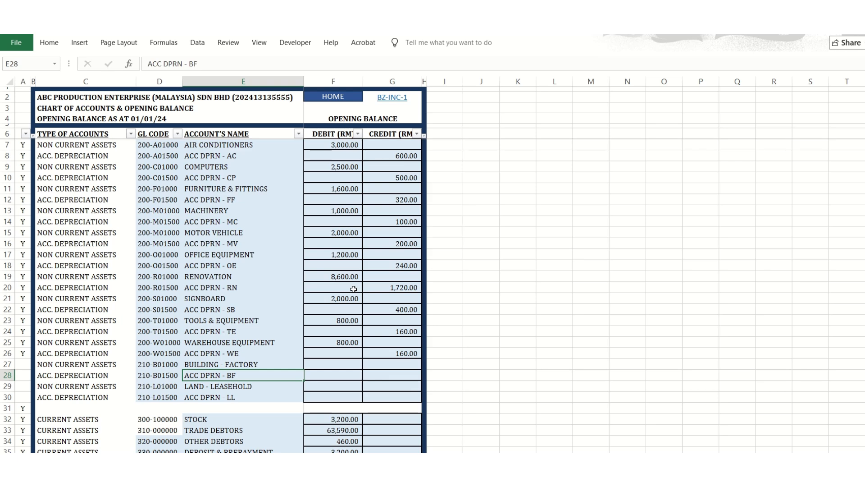
pyautogui.moveTo(380, 353); pyautogui.dragTo(334, 145)
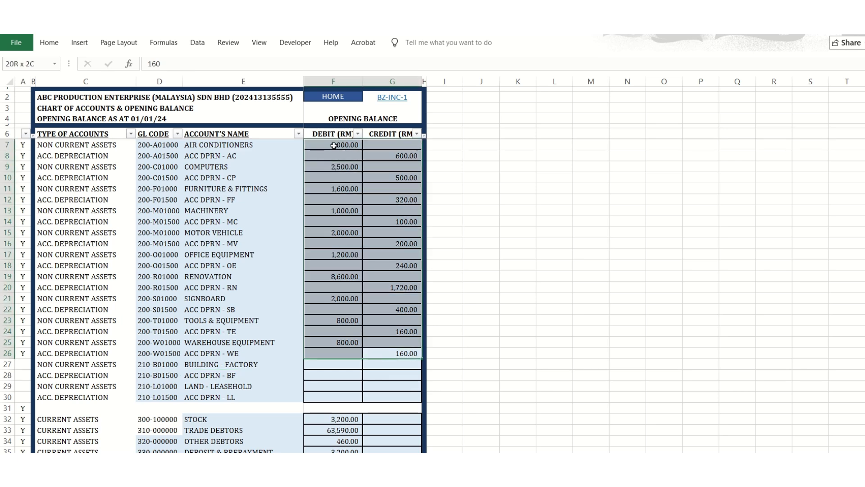
pyautogui.click(333, 179)
pyautogui.scroll(-6, 329, 270)
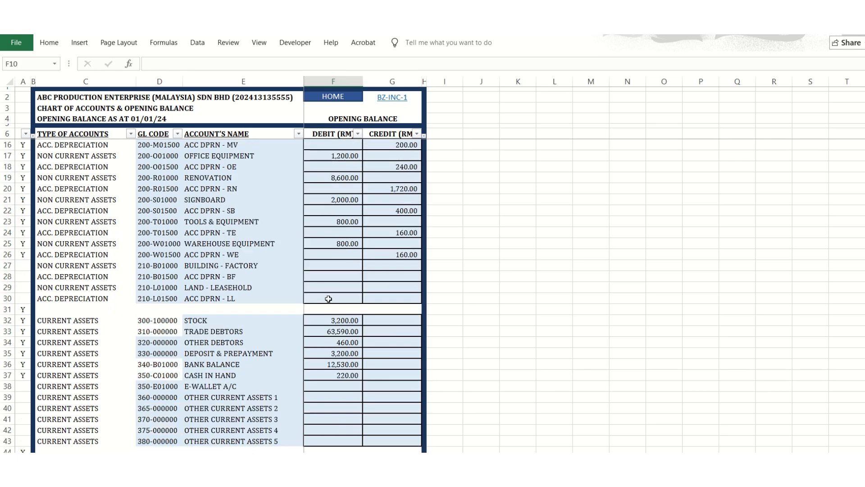
pyautogui.click(389, 185)
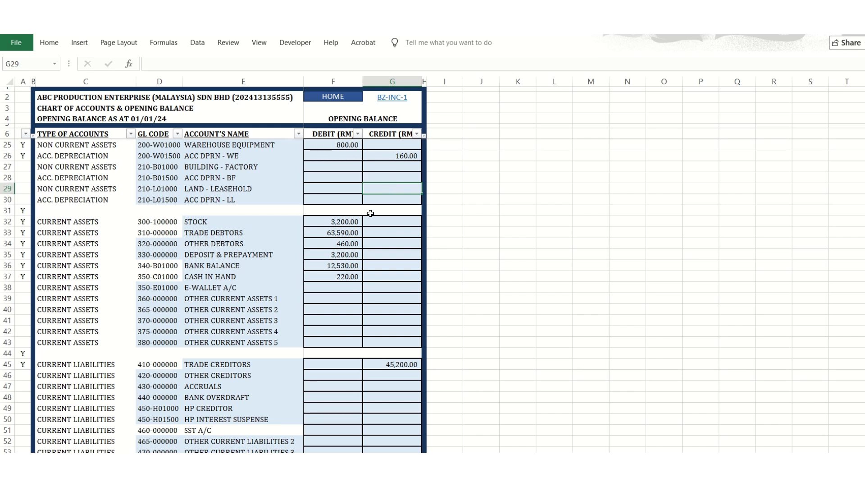
# Examine the debit opening balances of the current assets from Stock to Cash in Hand.
pyautogui.click(348, 222)
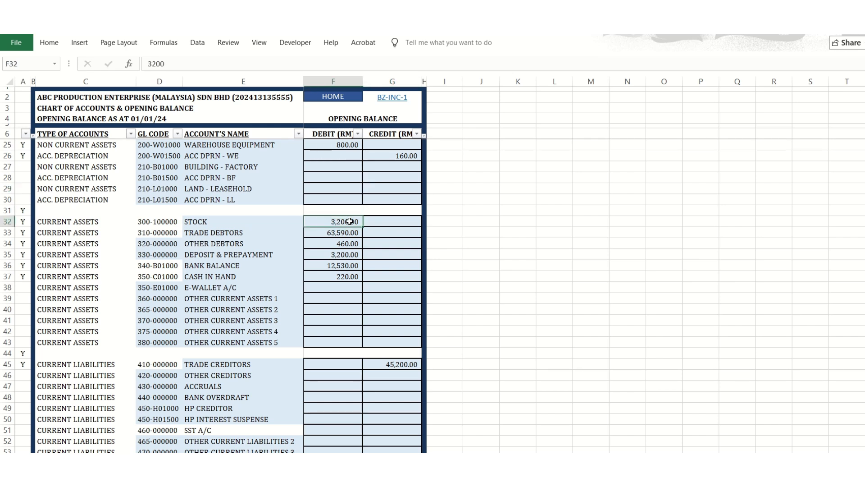
pyautogui.moveTo(348, 275); pyautogui.dragTo(329, 221)
pyautogui.click(337, 271)
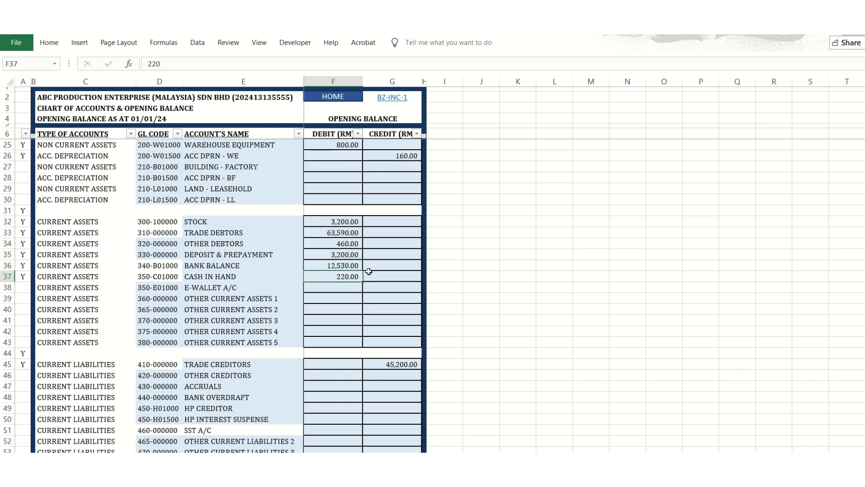
pyautogui.click(336, 221)
pyautogui.click(223, 217)
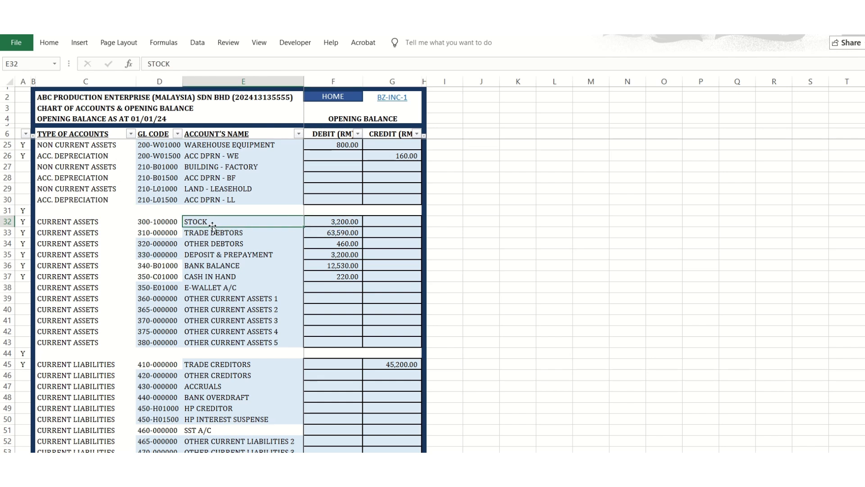
pyautogui.click(333, 279)
pyautogui.scroll(-2, 332, 282)
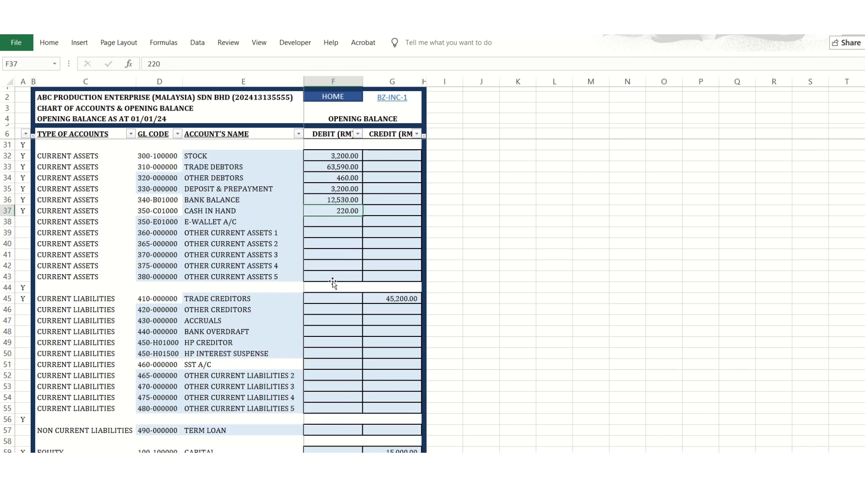
# Examine the current asset codes and names, including Other Current Assets, Bank Balance, Cash in Hand, Stock and Trade Debtors.
pyautogui.click(180, 274)
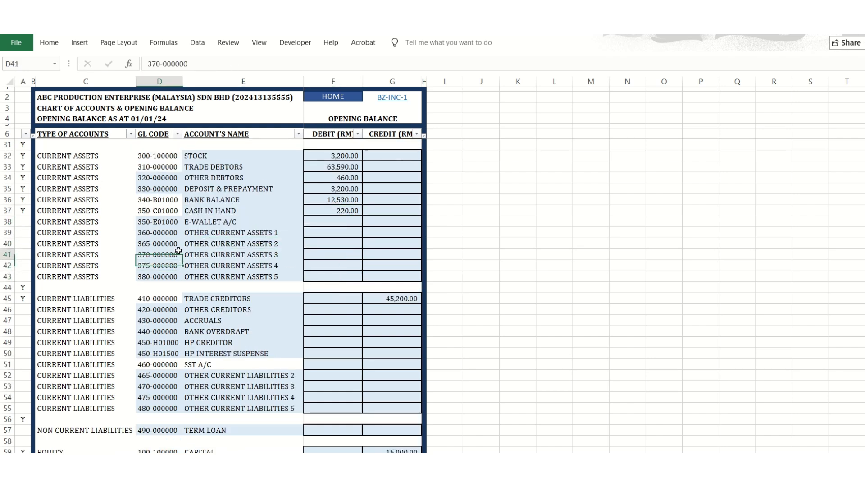
pyautogui.click(208, 254)
pyautogui.click(215, 243)
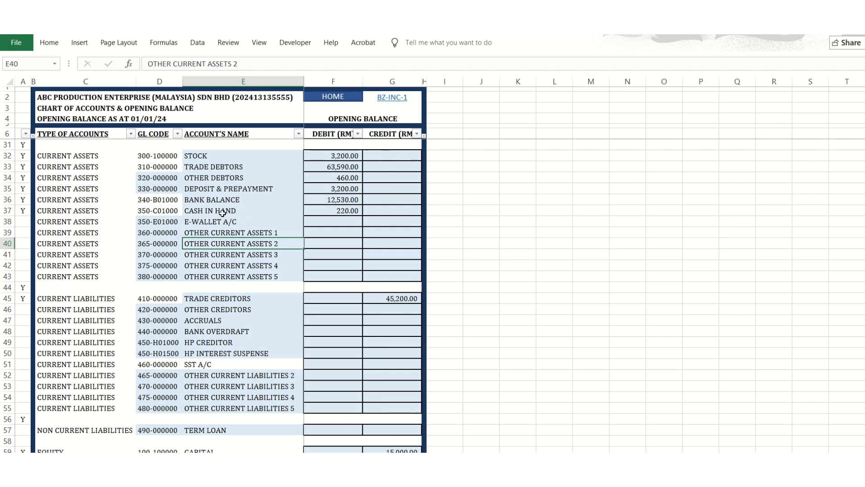
pyautogui.click(216, 199)
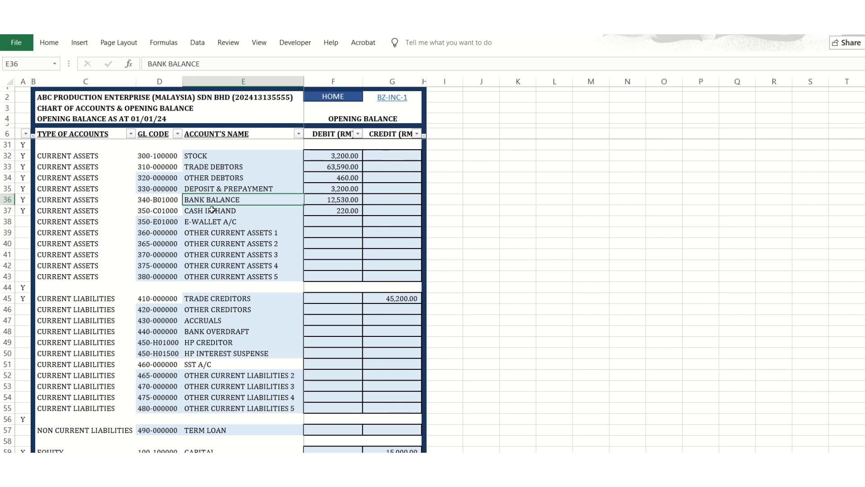
pyautogui.click(211, 211)
pyautogui.click(206, 159)
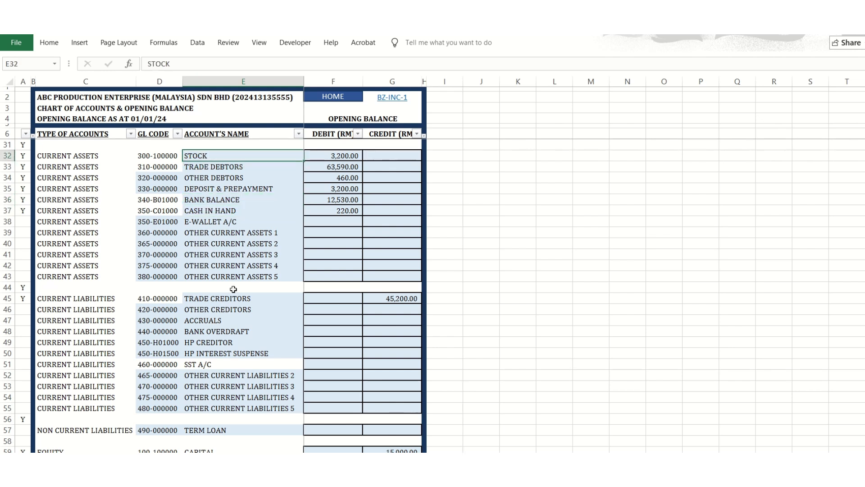
pyautogui.click(222, 167)
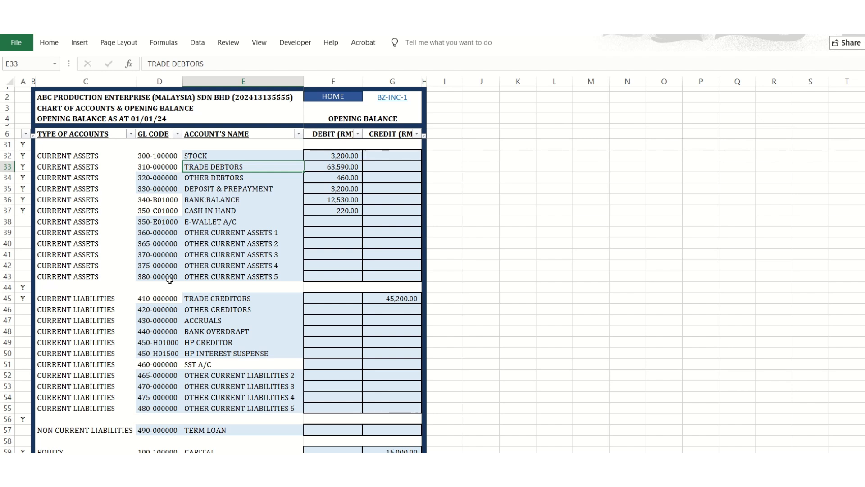
# Examine the Other Creditors code, the Trade Creditors credit balance and the three proprietor accounts under equity.
pyautogui.click(160, 309)
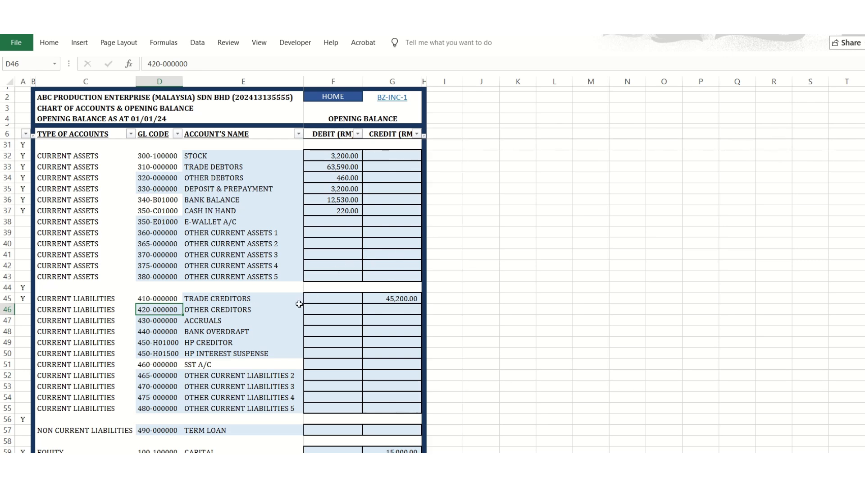
pyautogui.click(377, 300)
pyautogui.scroll(-6, 265, 293)
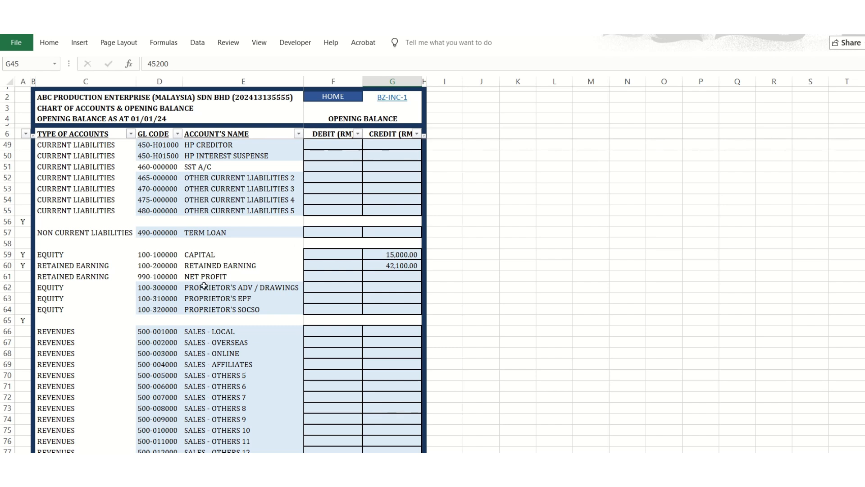
pyautogui.moveTo(243, 289); pyautogui.dragTo(242, 309)
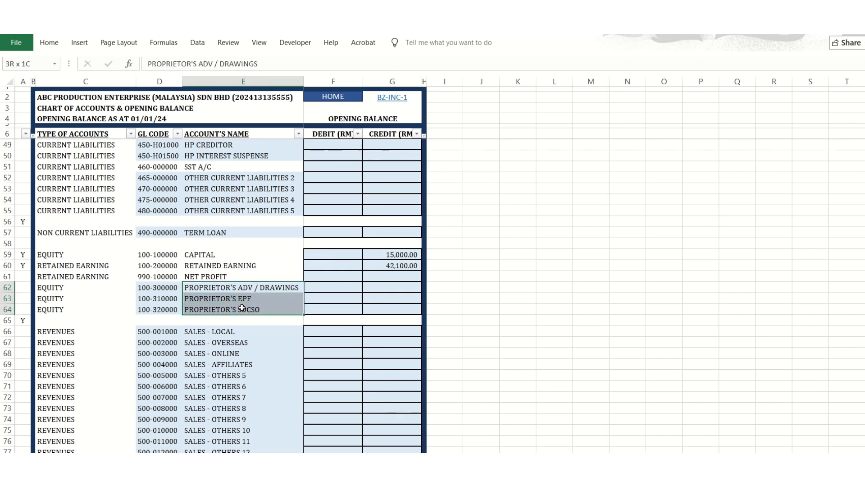
# Examine the Retained Earning credit balance and the debit and credit totals at the end of the chart of accounts.
pyautogui.click(351, 310)
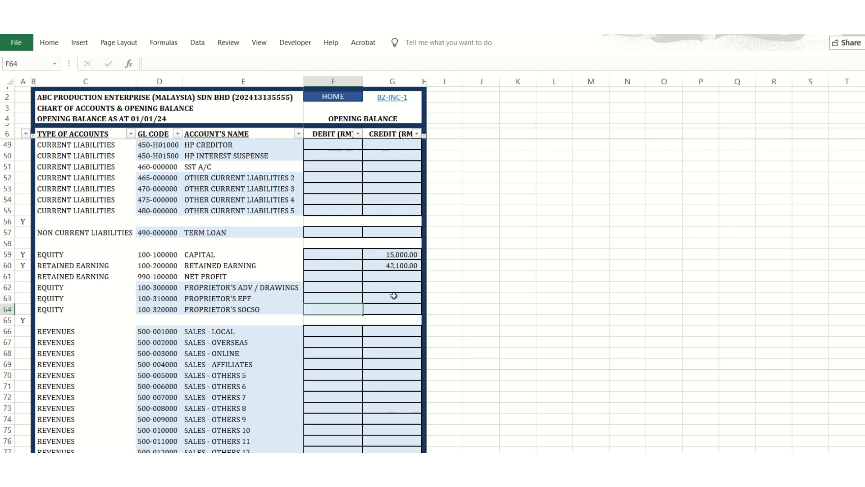
pyautogui.click(398, 264)
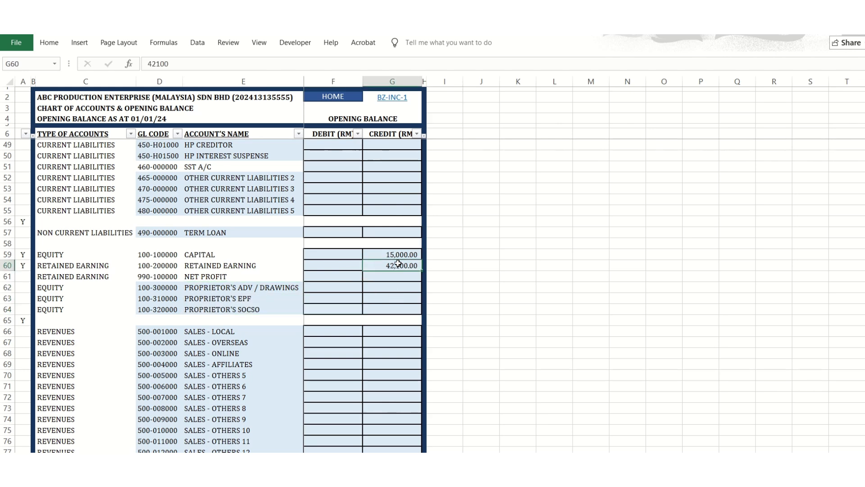
pyautogui.scroll(-2, 398, 264)
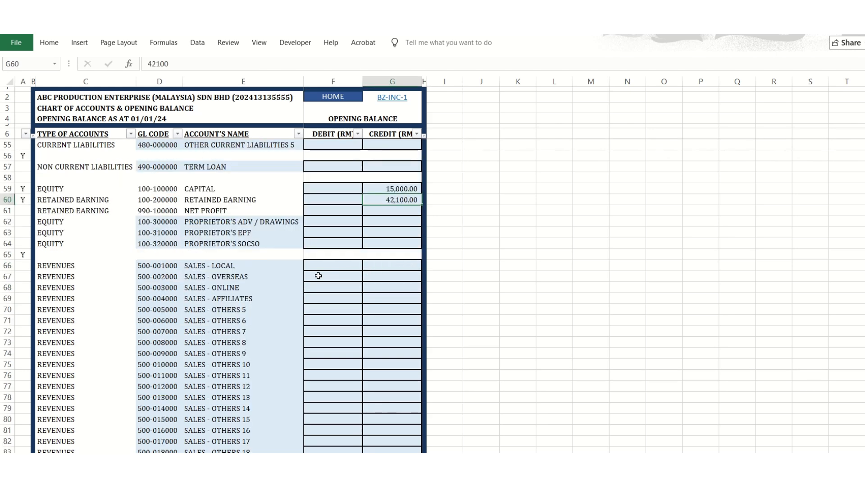
pyautogui.scroll(-20, 318, 276)
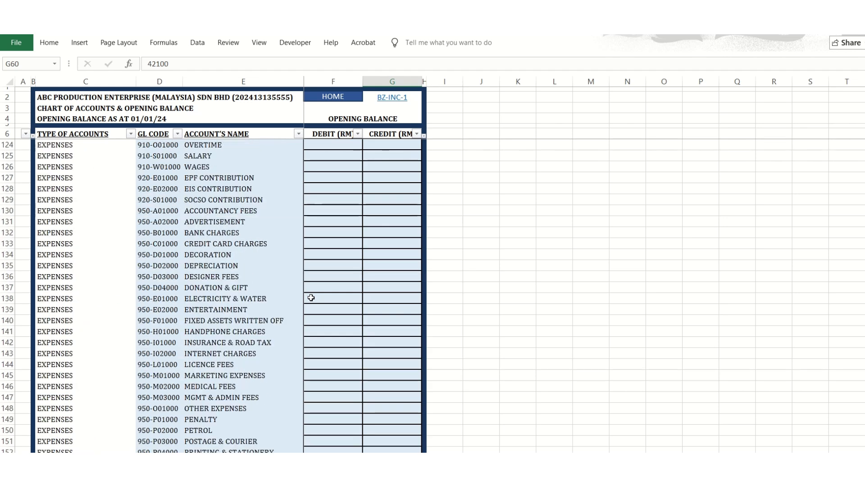
pyautogui.scroll(-17, 311, 298)
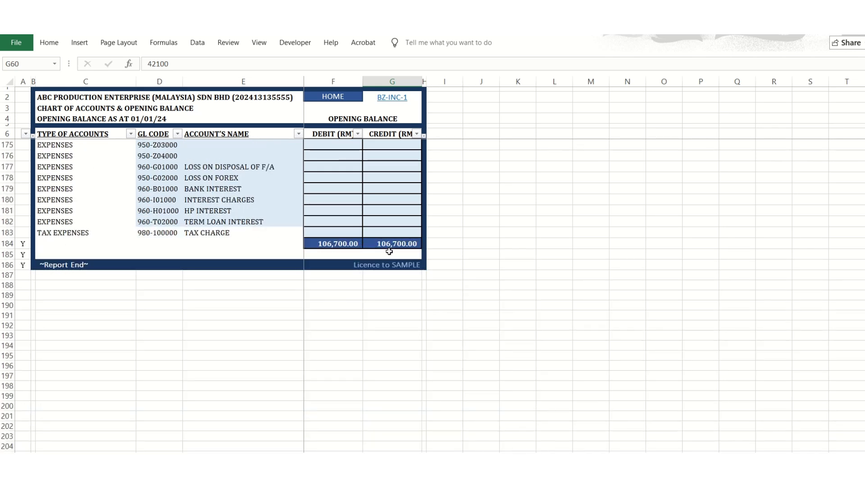
pyautogui.scroll(20, 196, 303)
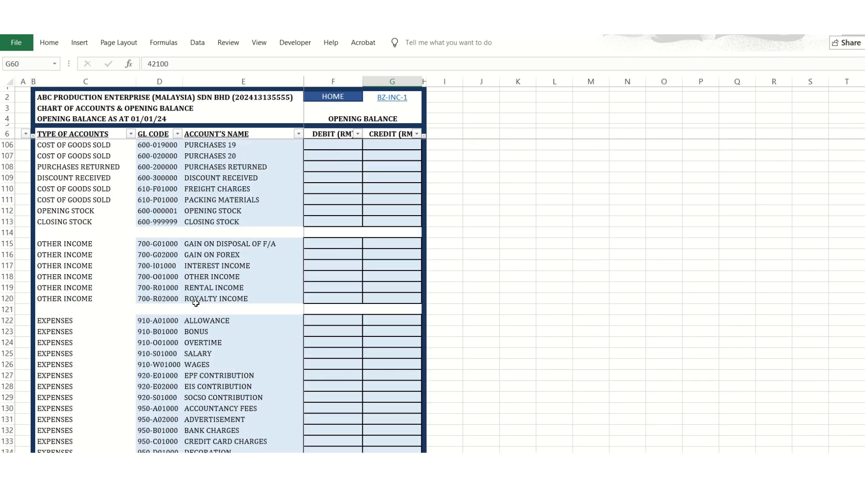
pyautogui.scroll(12, 196, 303)
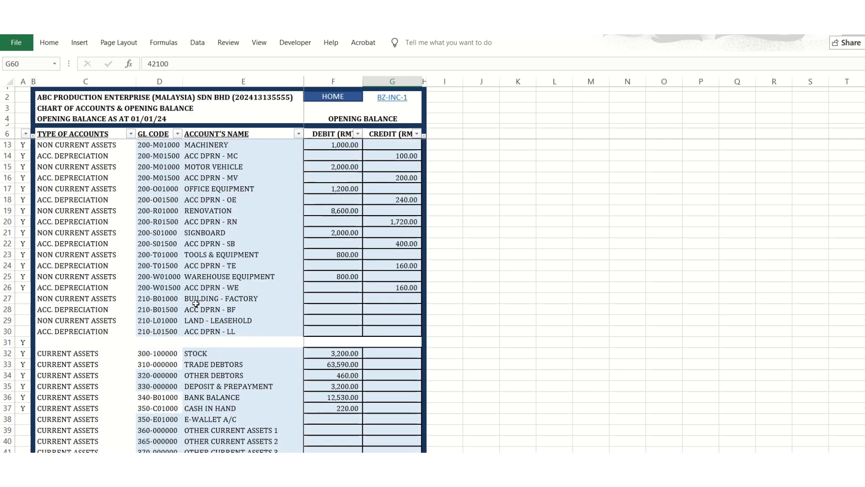
# Reopen the chart of accounts from the home page and examine the Sales - Others, Sales Return and Purchases accounts.
pyautogui.click(358, 96)
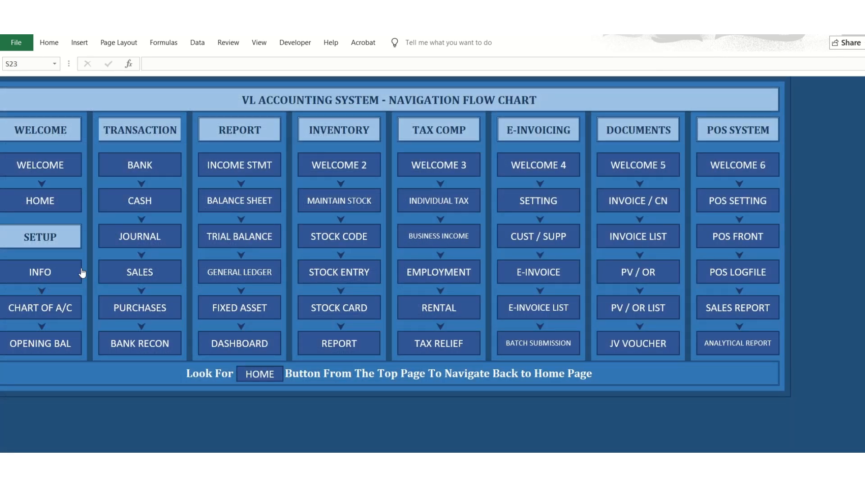
pyautogui.click(67, 311)
pyautogui.scroll(-20, 224, 271)
pyautogui.click(224, 270)
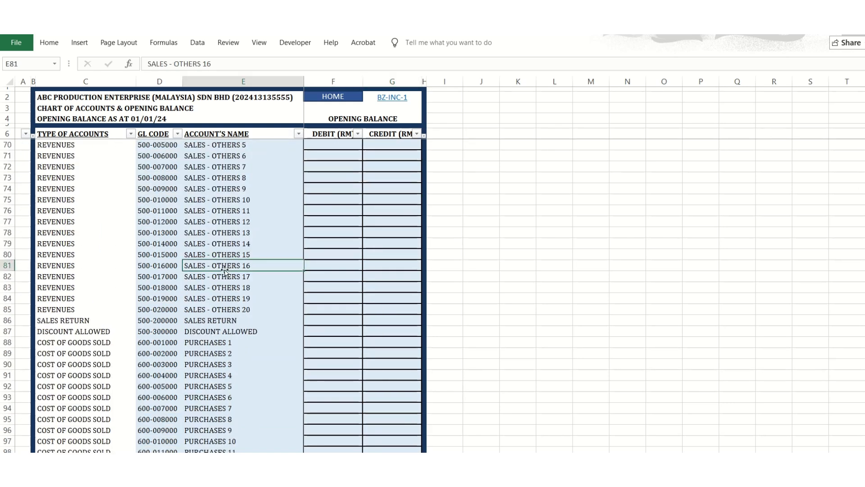
pyautogui.click(215, 309)
pyautogui.click(206, 321)
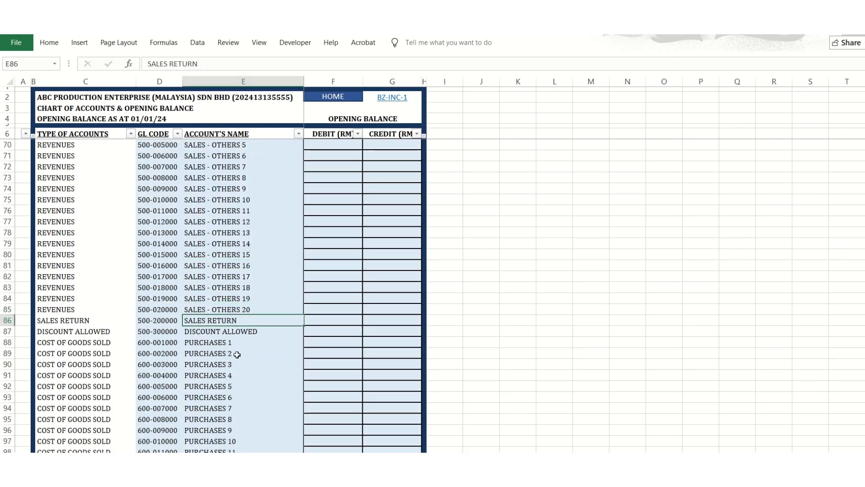
pyautogui.moveTo(166, 367); pyautogui.dragTo(218, 386)
pyautogui.click(228, 353)
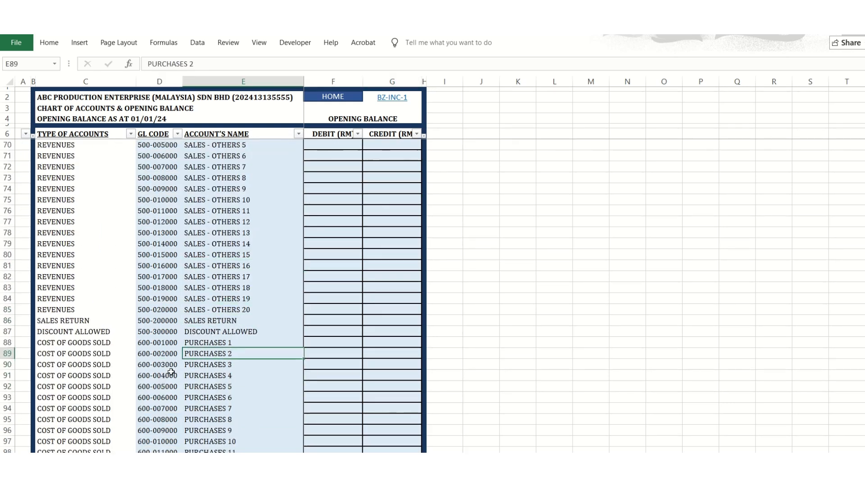
pyautogui.scroll(-20, 262, 384)
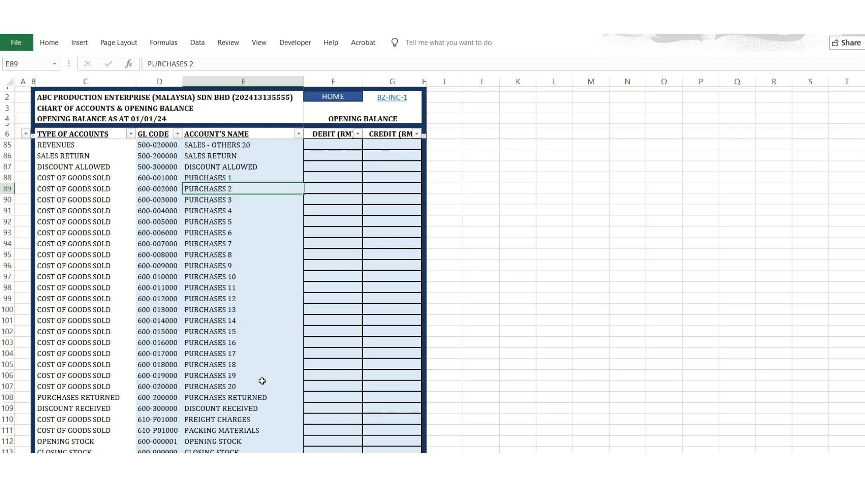
# Examine the unnamed expense codes 950-Z01000 to 950-Z04000 and the debit and credit opening balance cells beside them.
pyautogui.scroll(2, 246, 362)
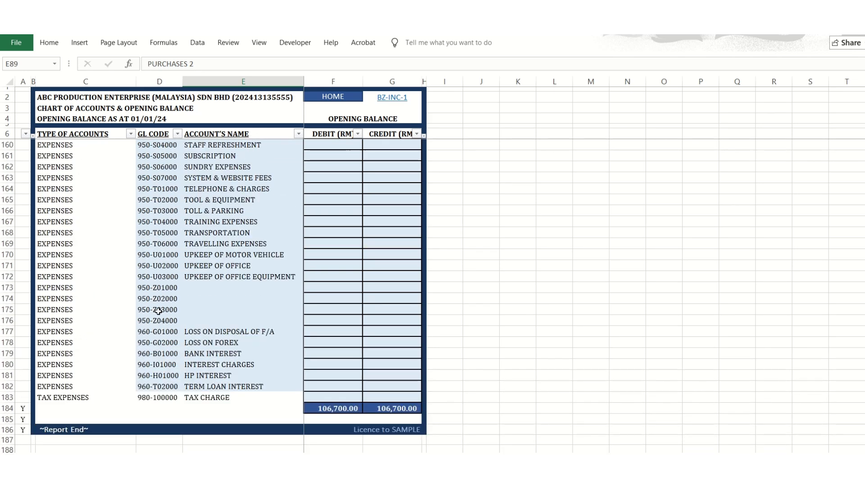
pyautogui.click(155, 308)
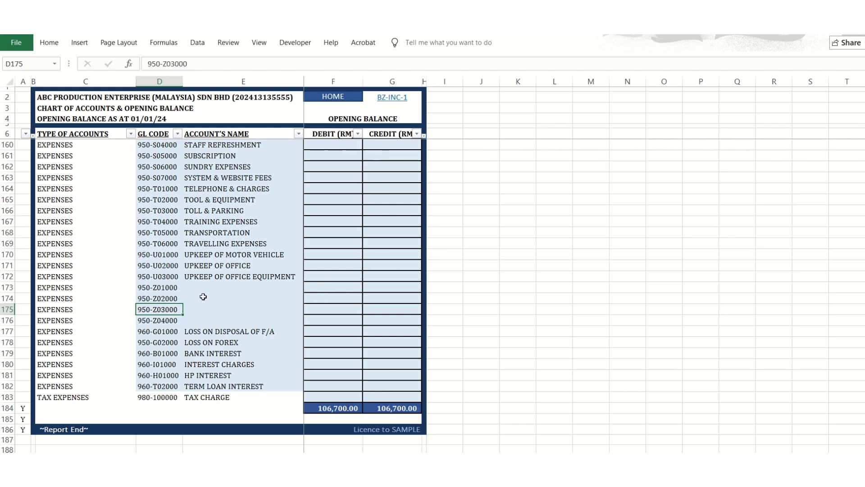
pyautogui.moveTo(158, 287); pyautogui.dragTo(160, 328)
pyautogui.click(160, 321)
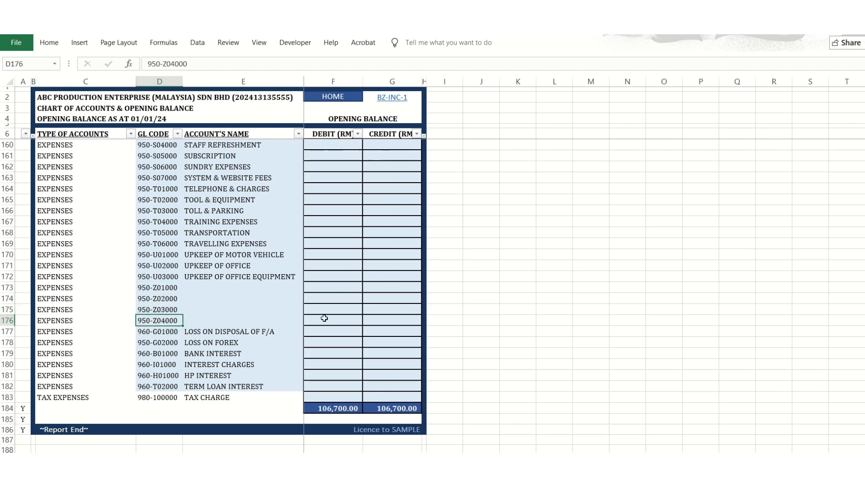
pyautogui.click(324, 318)
pyautogui.click(399, 317)
# Go from the home page to the bank book and examine the entry dates from the opening row down to 22/01/24.
pyautogui.click(354, 104)
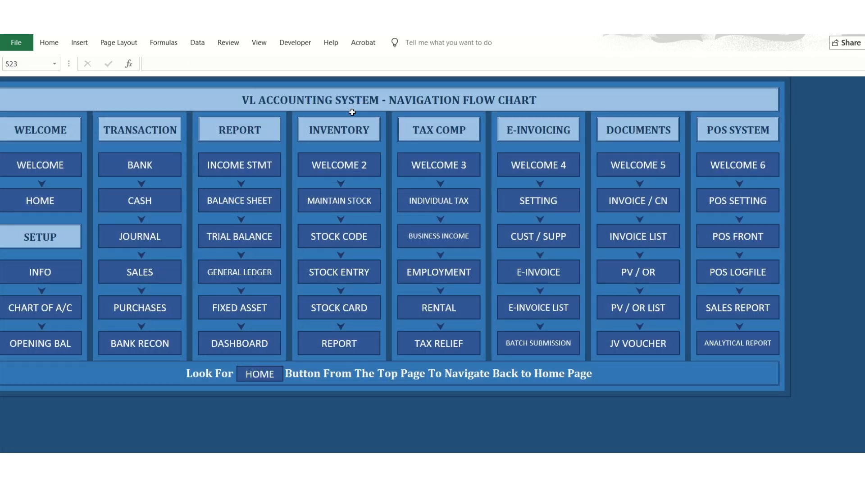
pyautogui.click(120, 173)
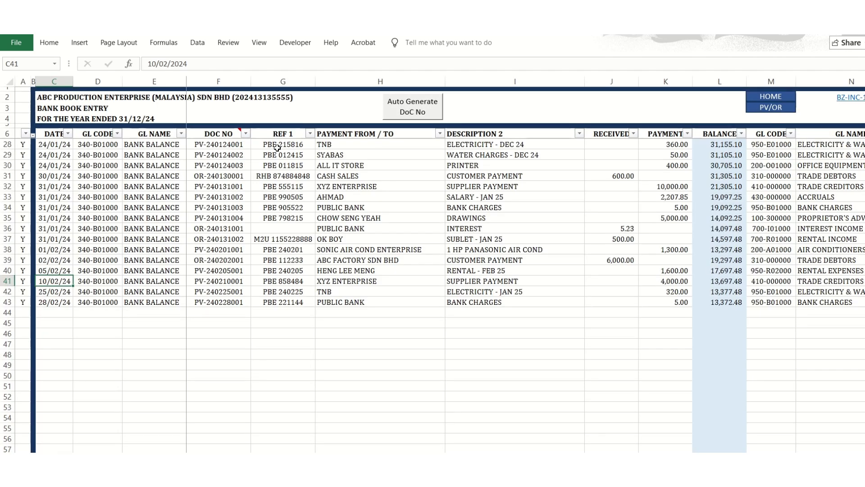
pyautogui.scroll(5, 81, 252)
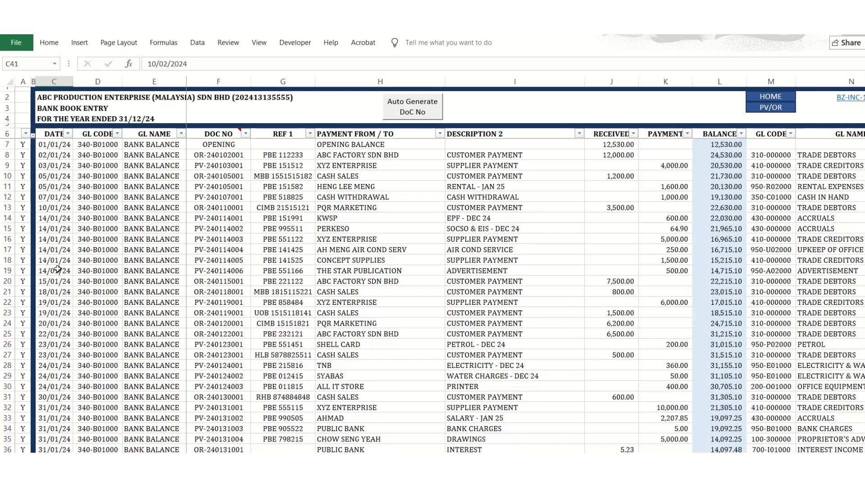
pyautogui.click(61, 146)
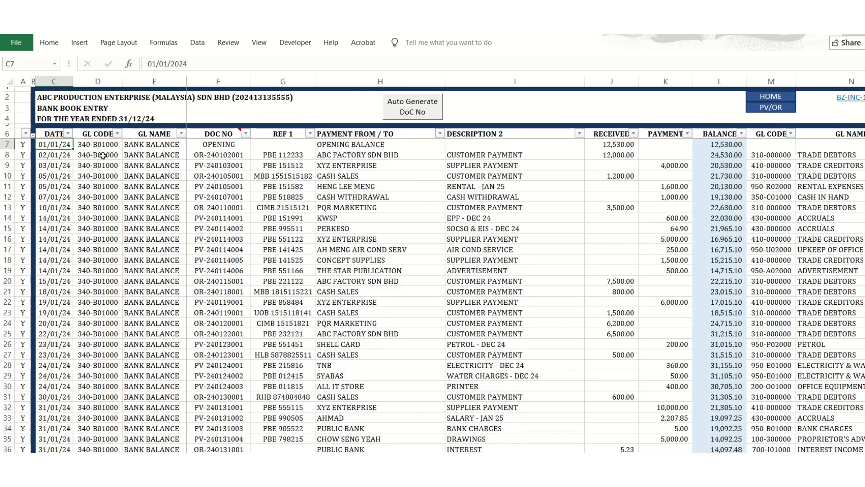
pyautogui.click(58, 165)
pyautogui.click(56, 209)
pyautogui.click(55, 250)
pyautogui.click(53, 292)
pyautogui.click(53, 334)
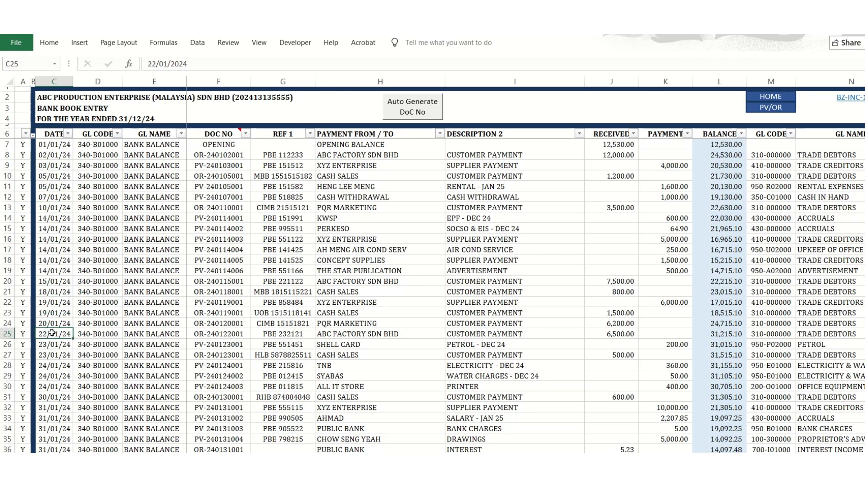
# Examine the GL name choices available for the opening entry in the bank book.
pyautogui.click(134, 209)
pyautogui.click(149, 156)
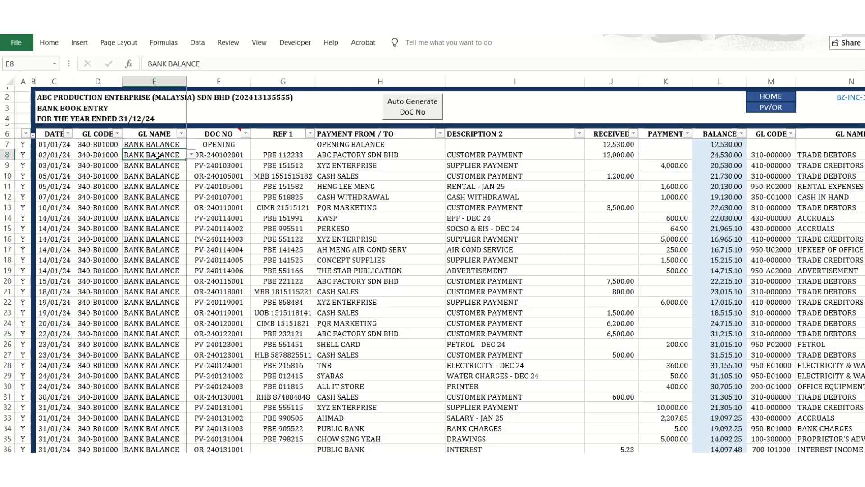
pyautogui.click(189, 143)
pyautogui.click(179, 144)
pyautogui.click(192, 146)
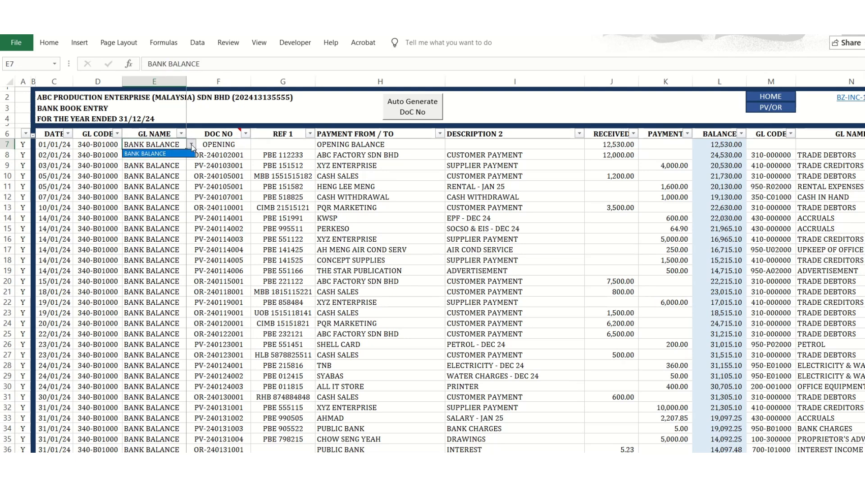
pyautogui.click(203, 145)
# Examine the document number, payer or payee, received and payment columns of the first bank book transactions.
pyautogui.click(222, 163)
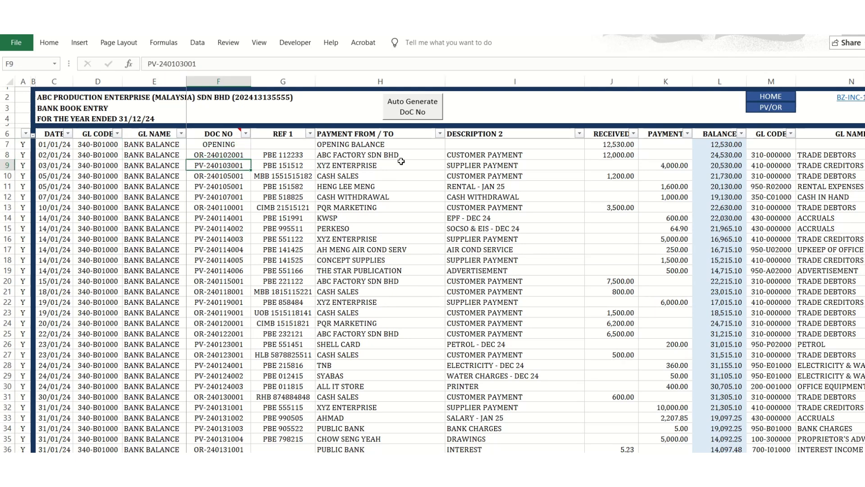
pyautogui.click(377, 156)
pyautogui.click(626, 187)
pyautogui.click(642, 162)
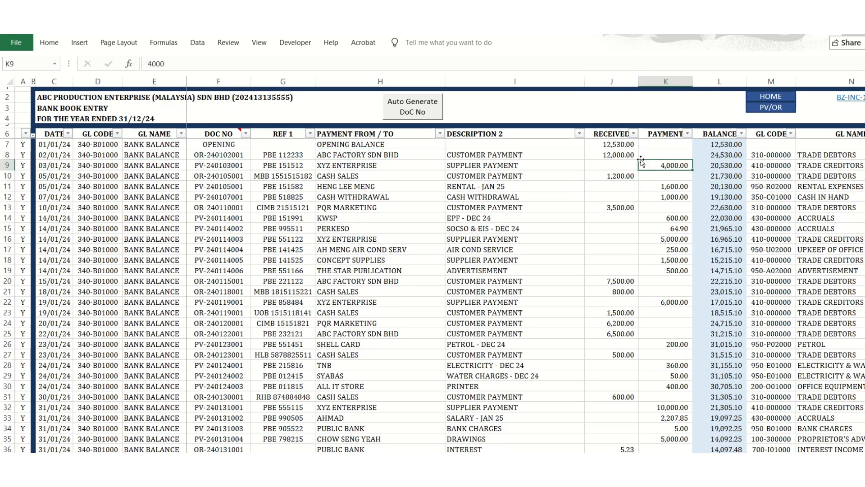
# Examine the bank book's opening balance row, including its document number, description, received amount and contra GL name.
pyautogui.click(615, 146)
pyautogui.click(328, 146)
pyautogui.click(240, 147)
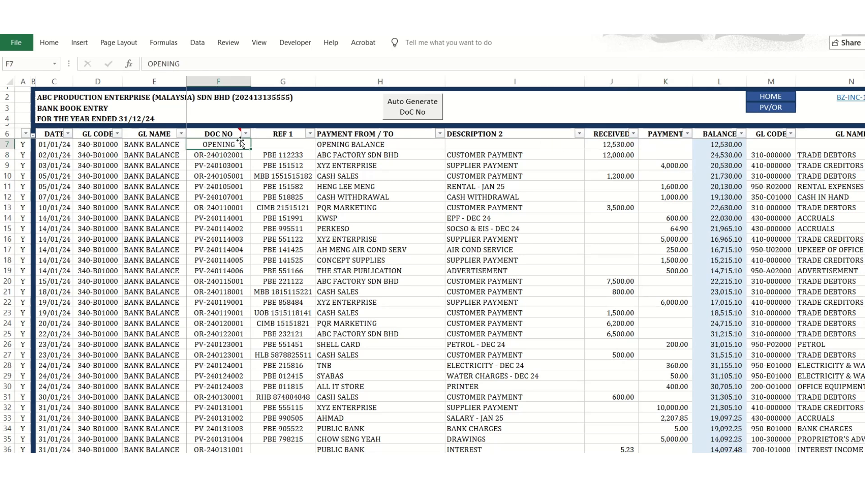
pyautogui.moveTo(229, 134)
pyautogui.doubleClick(246, 145)
pyautogui.press('Escape')
pyautogui.click(816, 147)
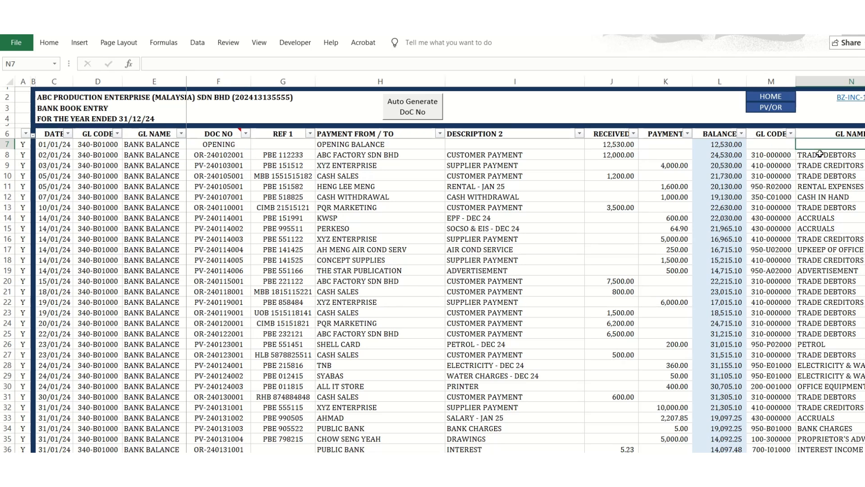
pyautogui.click(615, 145)
# Compare the Bank Balance opening debit in the chart of accounts with the opening received amount in the bank book.
pyautogui.click(768, 100)
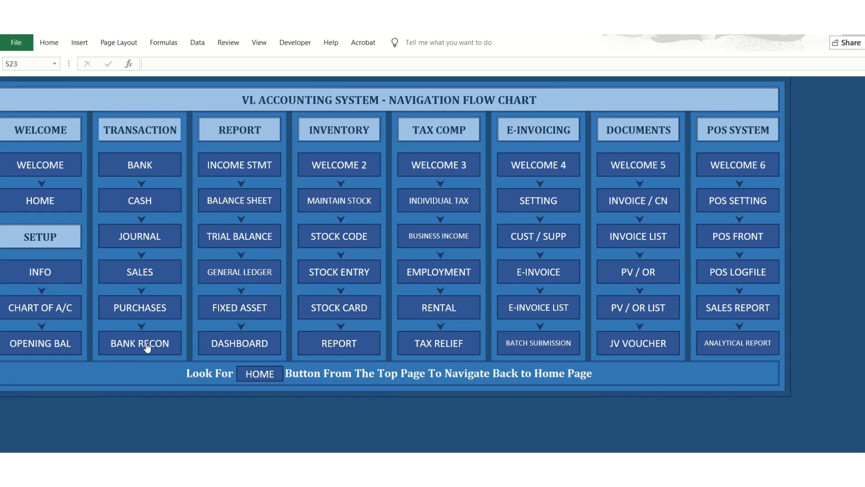
pyautogui.click(53, 317)
pyautogui.scroll(13, 214, 296)
pyautogui.scroll(20, 214, 297)
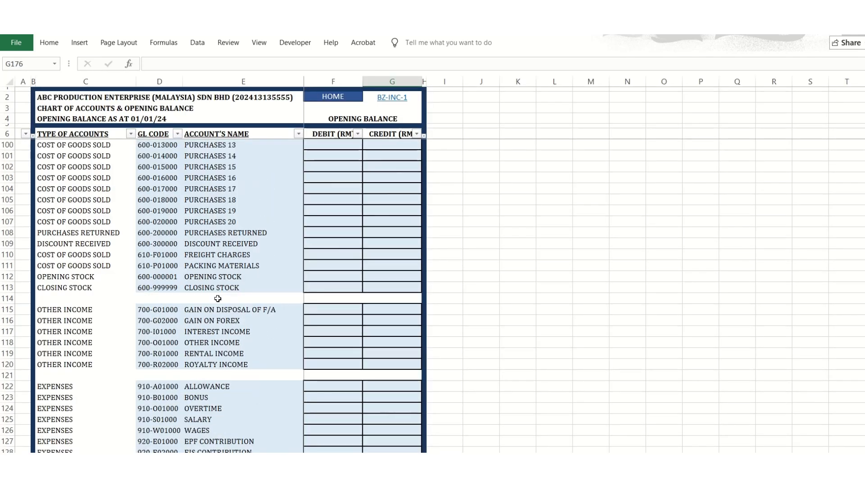
pyautogui.scroll(-5, 219, 299)
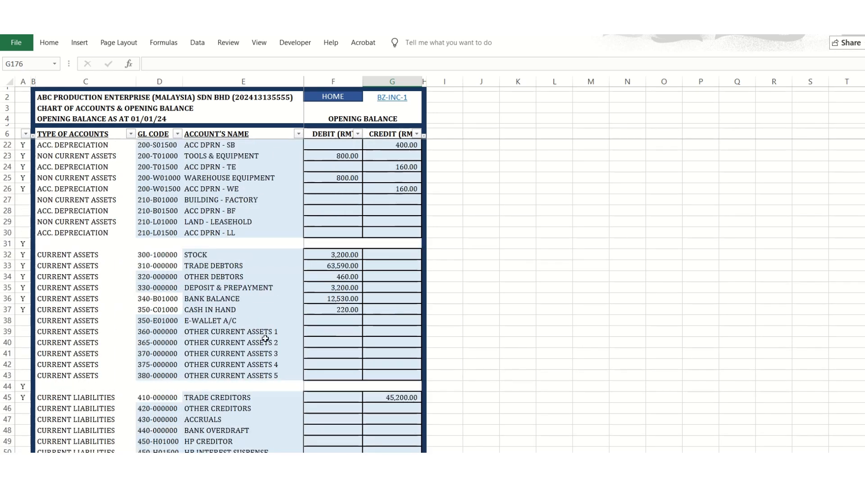
pyautogui.click(326, 301)
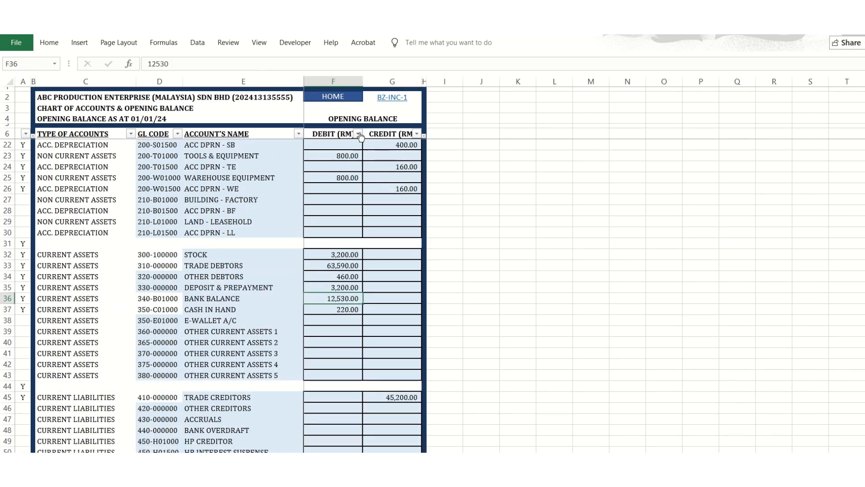
pyautogui.click(359, 99)
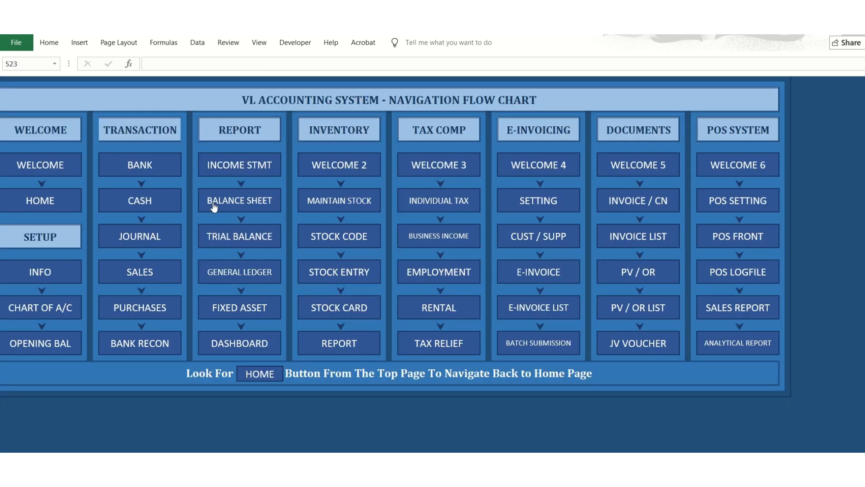
pyautogui.click(159, 170)
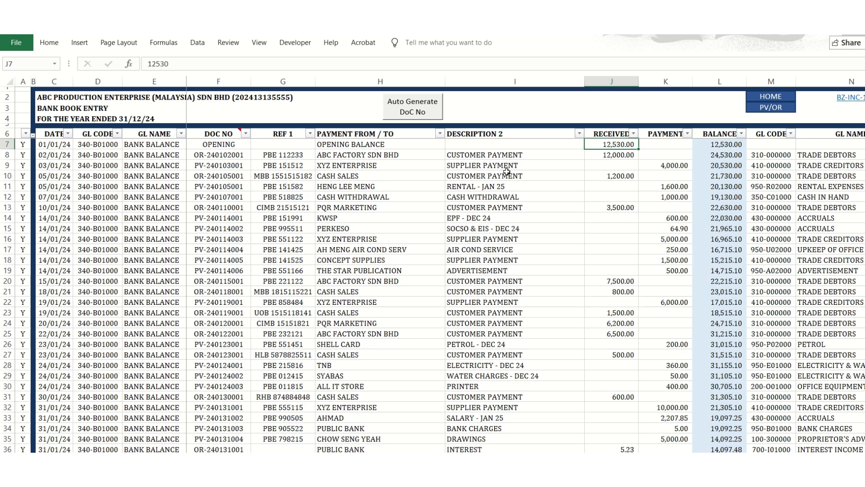
# Examine the cash book's opening row, including its document number, BALANCE B/F description and received amount.
pyautogui.click(754, 100)
pyautogui.click(155, 209)
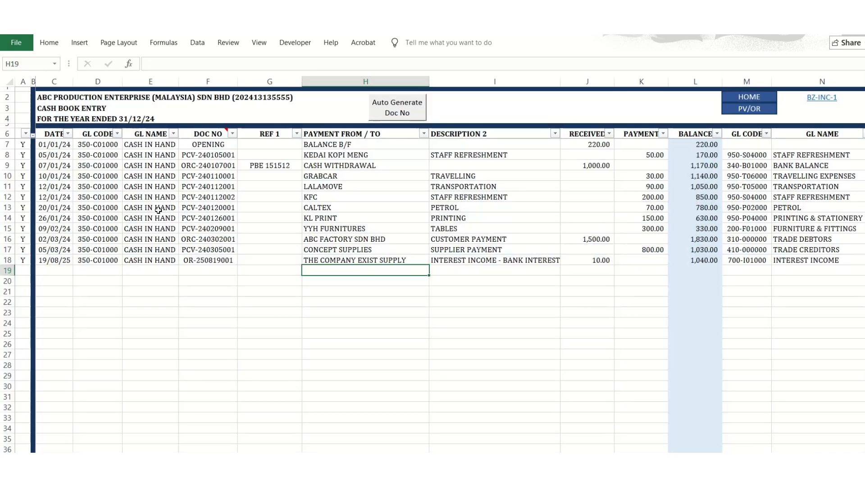
pyautogui.click(228, 145)
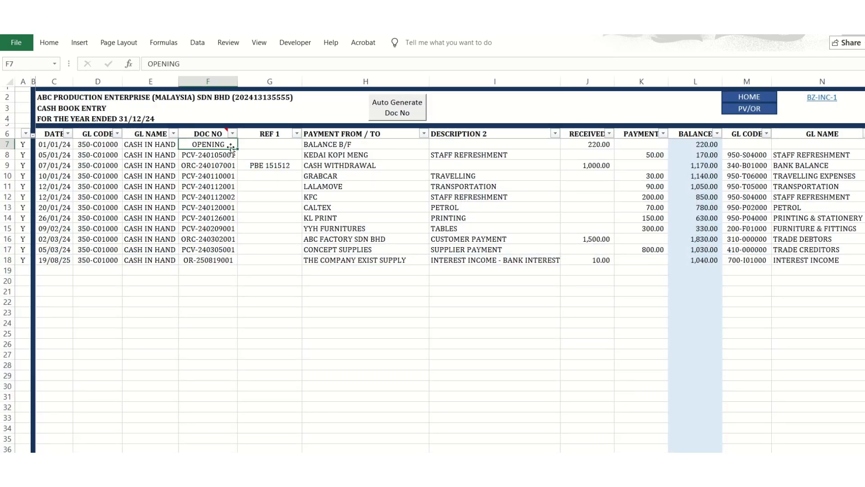
pyautogui.click(383, 143)
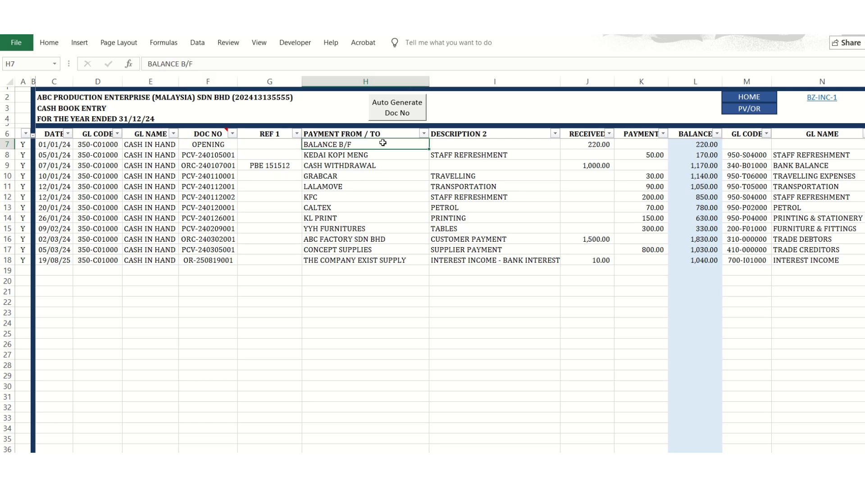
pyautogui.click(596, 143)
# Examine the journal entries for salary and depreciation, checking their GL names and the debit and credit amounts.
pyautogui.click(740, 96)
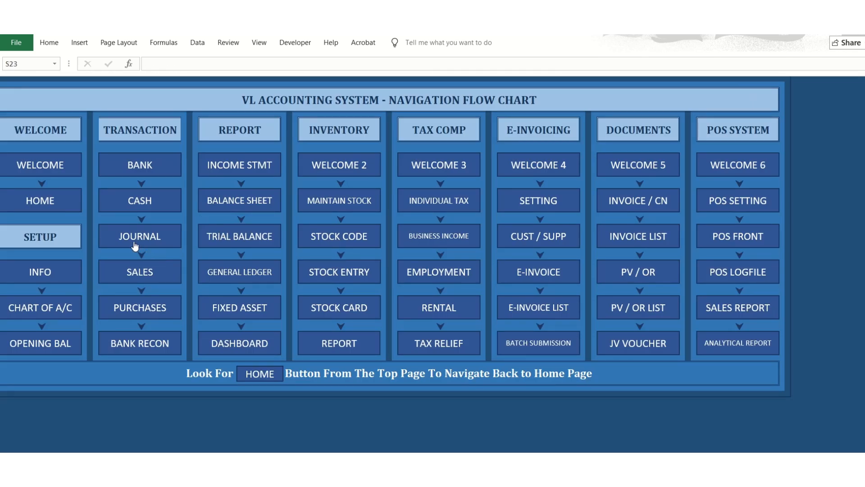
pyautogui.click(125, 261)
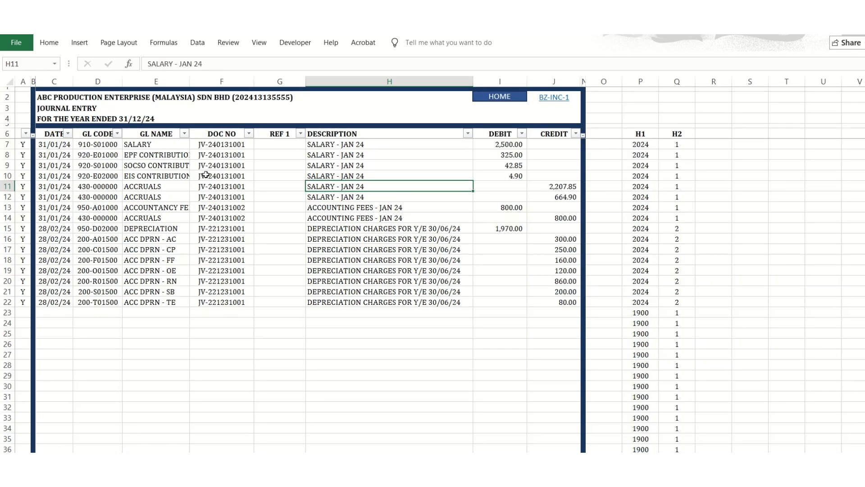
pyautogui.click(165, 145)
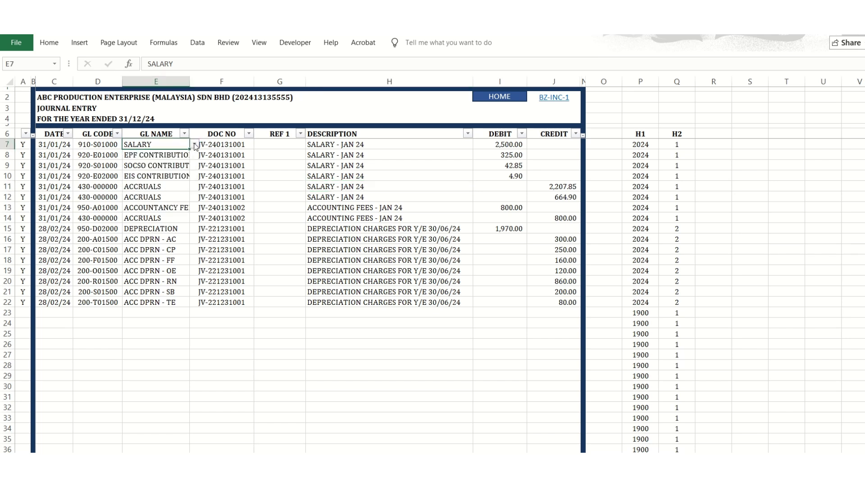
pyautogui.click(491, 145)
pyautogui.click(550, 186)
pyautogui.click(509, 229)
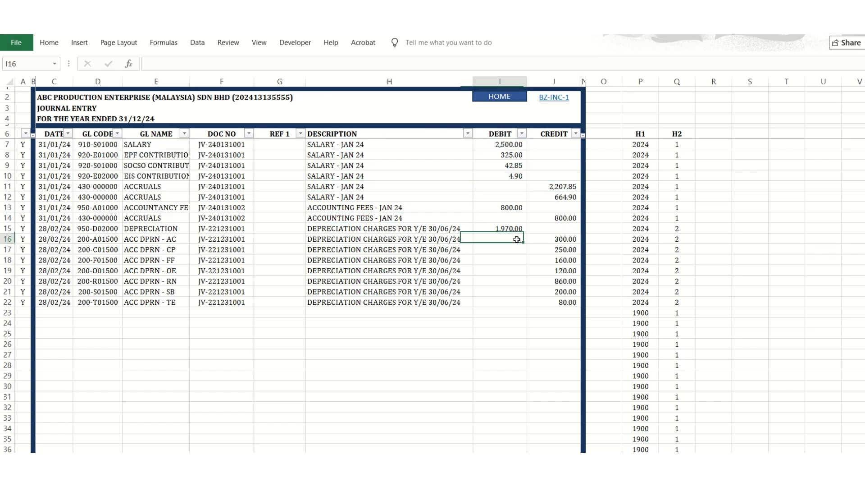
pyautogui.click(559, 240)
pyautogui.click(504, 280)
pyautogui.click(516, 302)
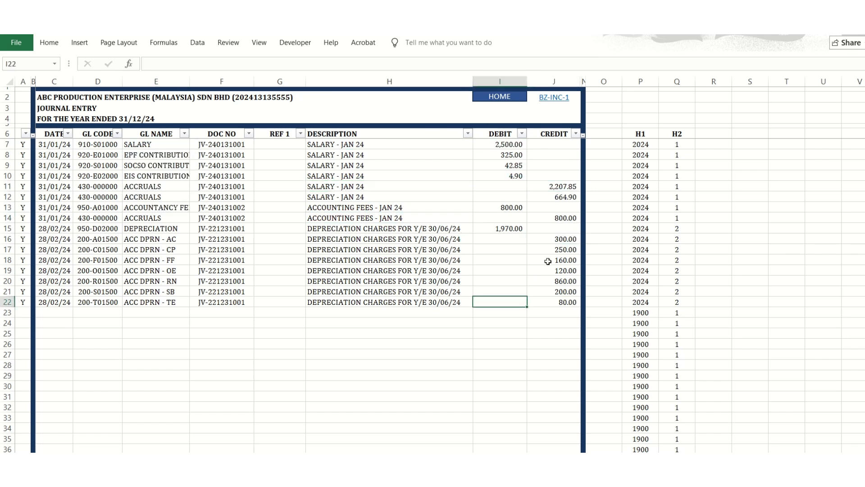
# Clear the credit amount of the ACC DPRN - TE journal line and undo the deletion.
pyautogui.click(557, 302)
pyautogui.press('Delete')
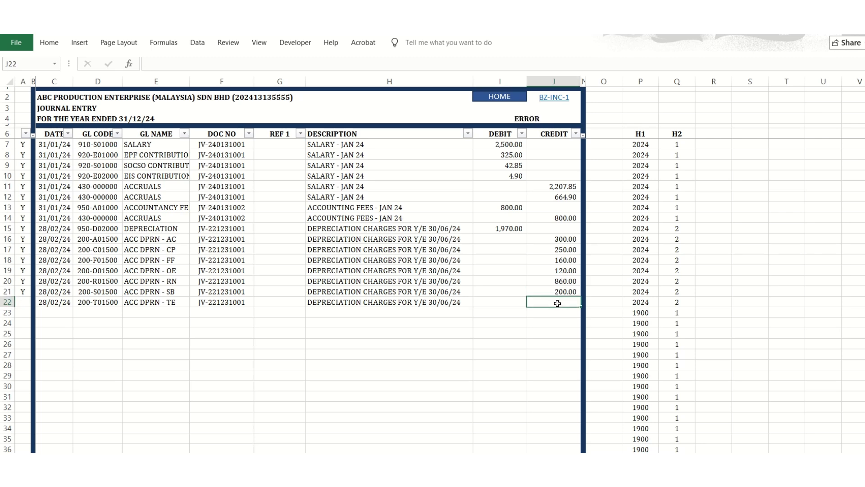
pyautogui.hotkey('ctrl', 'z')
# Examine the opening rows of the sales records, including document number, customer name, invoice amount and credit note amount.
pyautogui.click(491, 105)
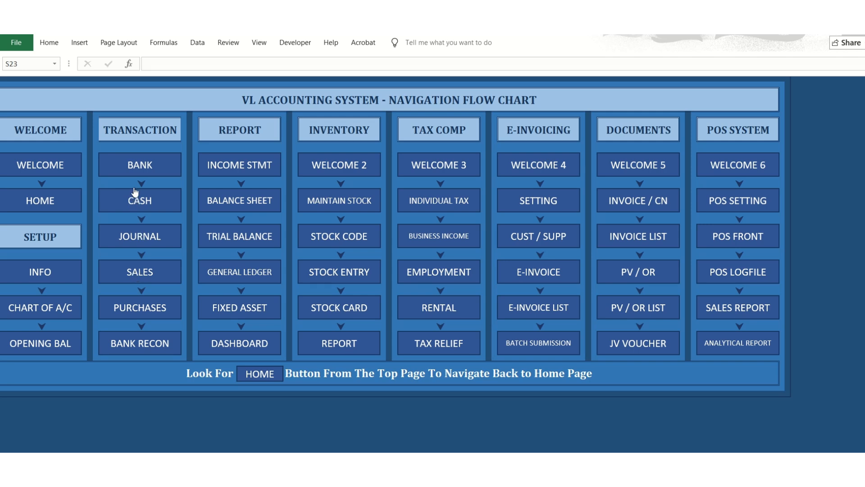
pyautogui.click(136, 275)
pyautogui.moveTo(240, 142); pyautogui.dragTo(267, 153)
pyautogui.click(247, 146)
pyautogui.click(243, 155)
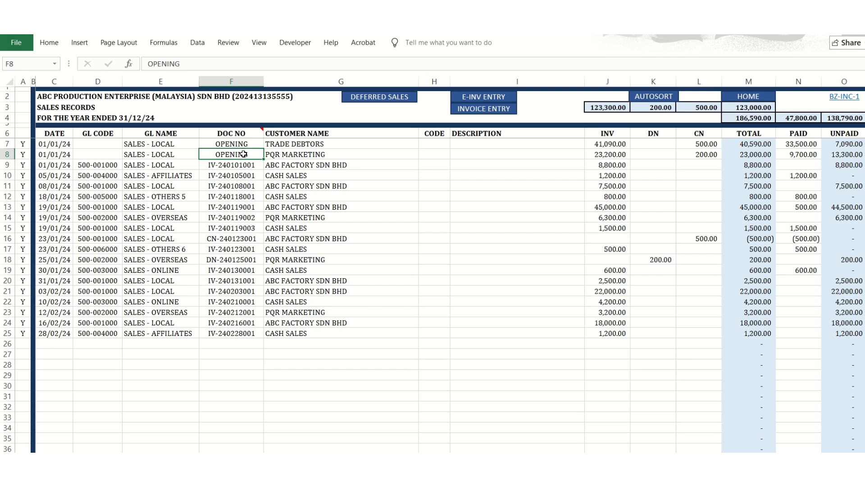
pyautogui.click(293, 155)
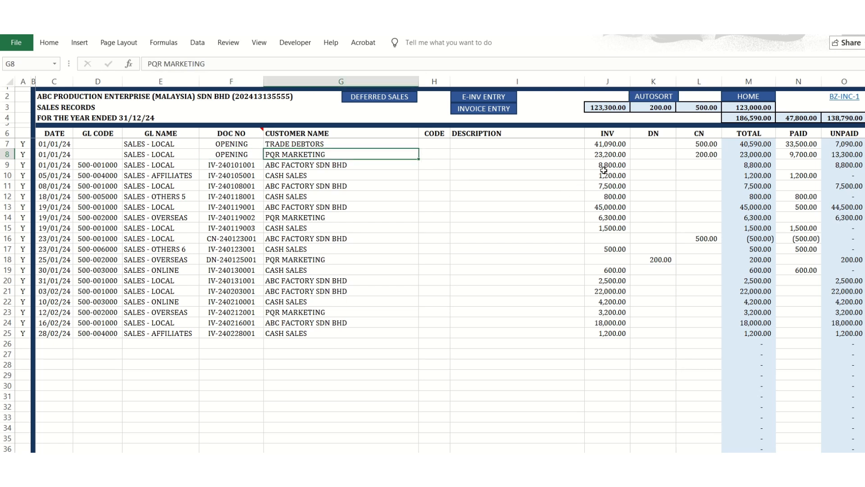
pyautogui.click(609, 155)
pyautogui.click(697, 154)
pyautogui.click(618, 155)
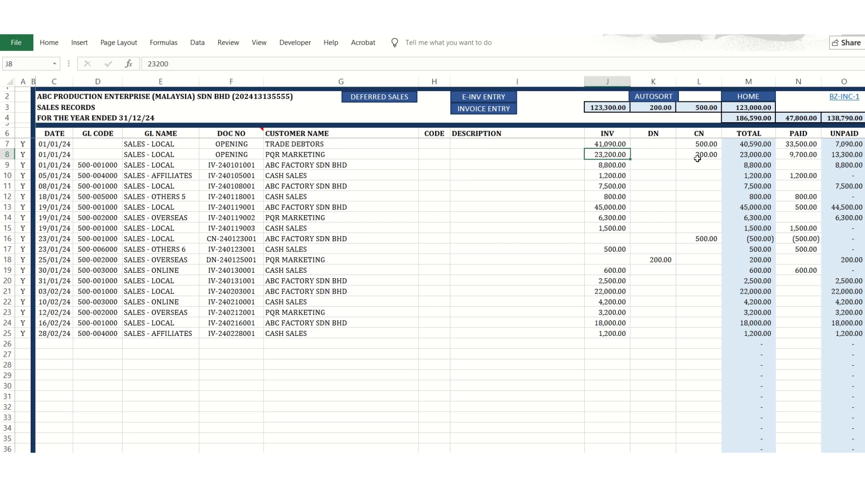
pyautogui.click(697, 158)
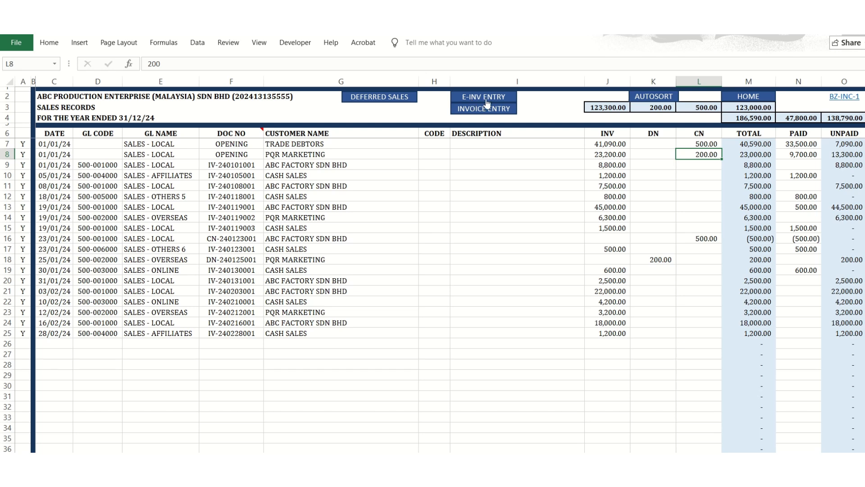
# Examine the purchases records' opening row, including its GL name, document number, supplier name and invoice amount.
pyautogui.click(746, 103)
pyautogui.click(161, 301)
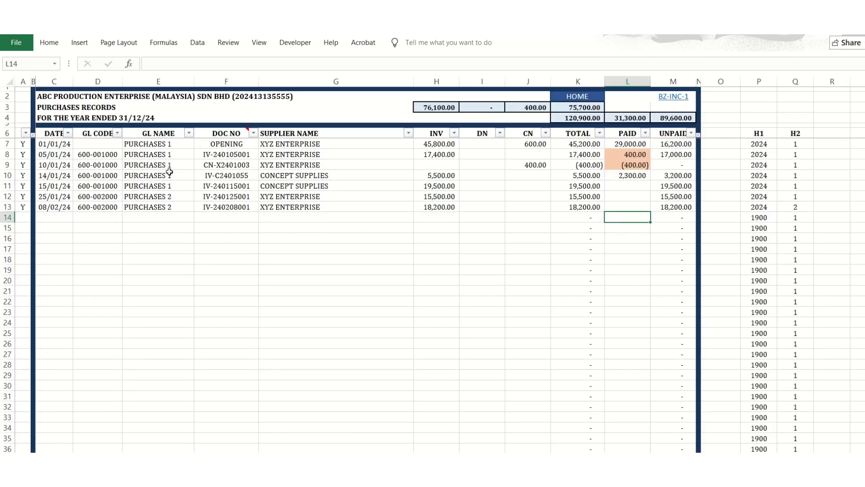
pyautogui.click(151, 155)
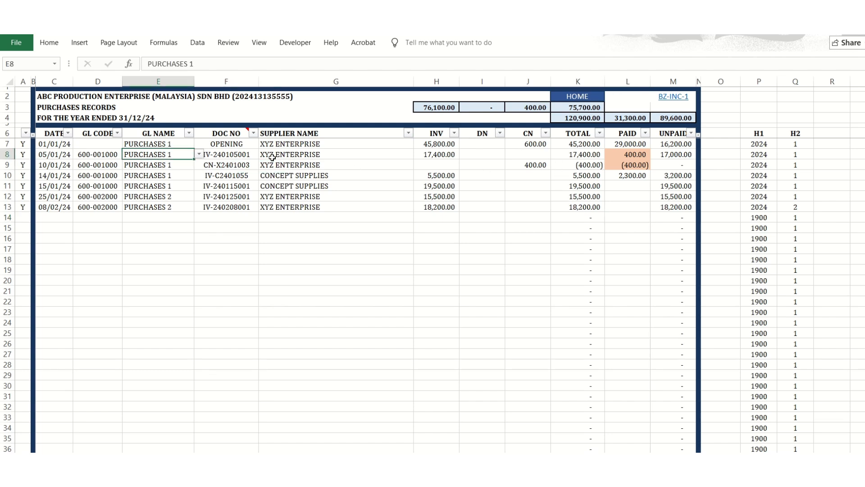
pyautogui.click(228, 145)
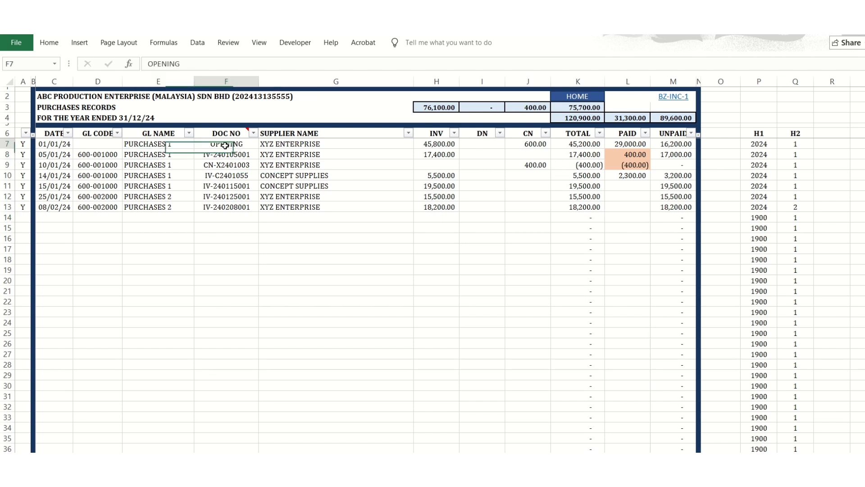
pyautogui.click(385, 144)
pyautogui.click(432, 149)
# Compare the Trade Creditors opening credit in the chart of accounts with the opening entry in the purchases records.
pyautogui.click(568, 101)
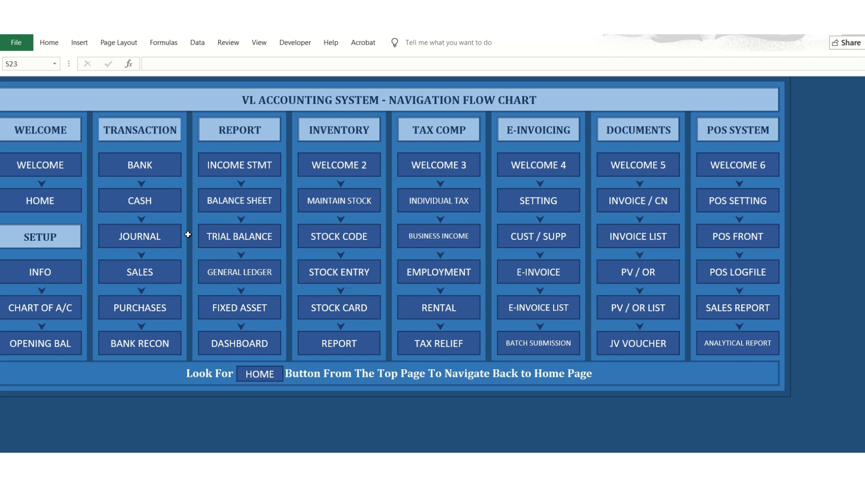
pyautogui.click(46, 339)
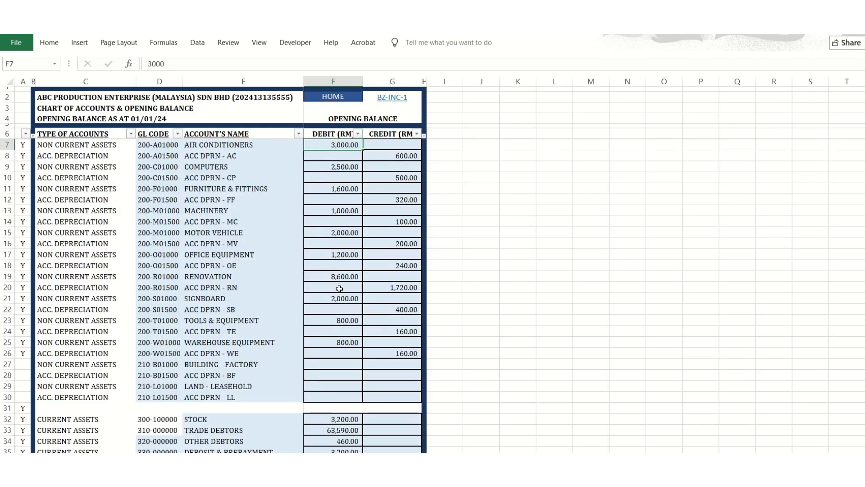
pyautogui.scroll(-7, 356, 385)
pyautogui.click(405, 332)
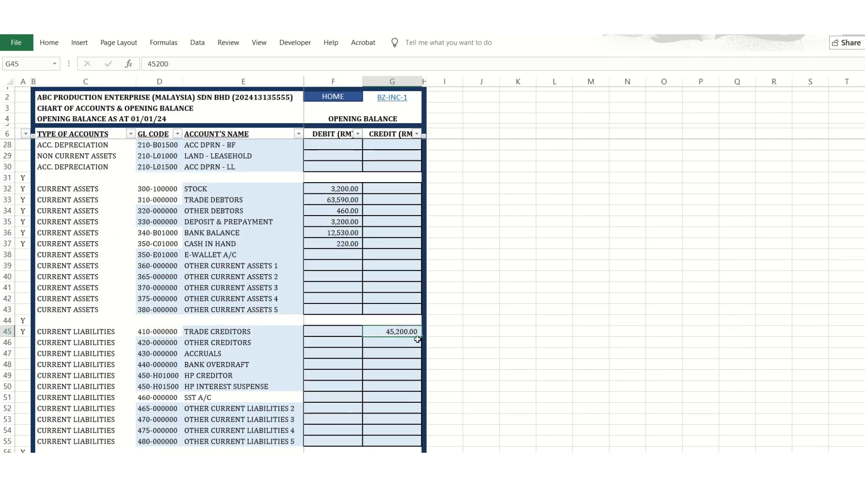
pyautogui.click(349, 99)
pyautogui.click(145, 306)
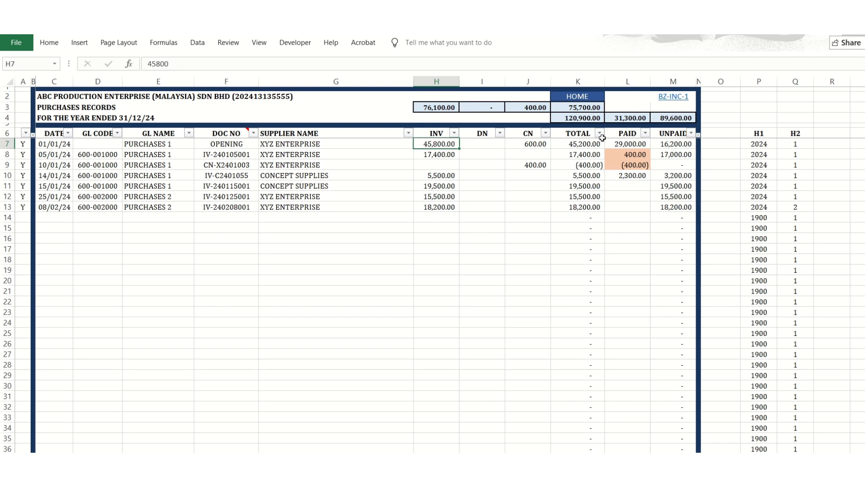
pyautogui.click(212, 143)
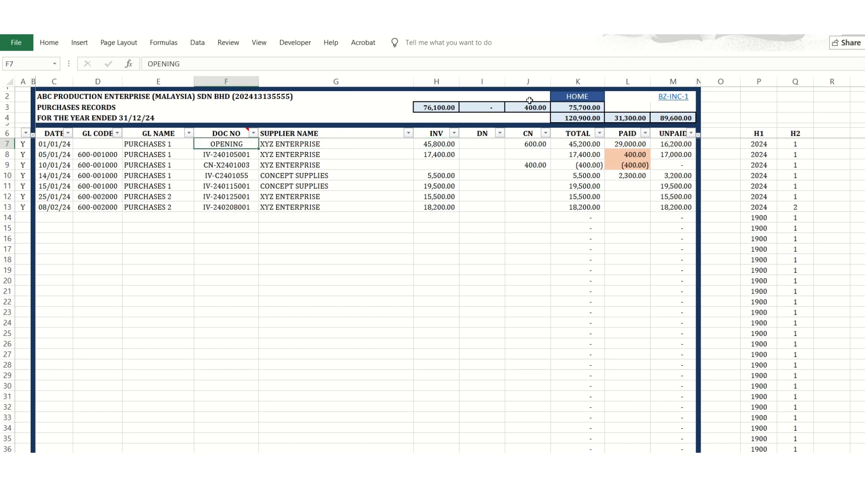
# Examine the dates and document numbers of the bank book transactions down to the last entry.
pyautogui.click(576, 98)
pyautogui.click(144, 170)
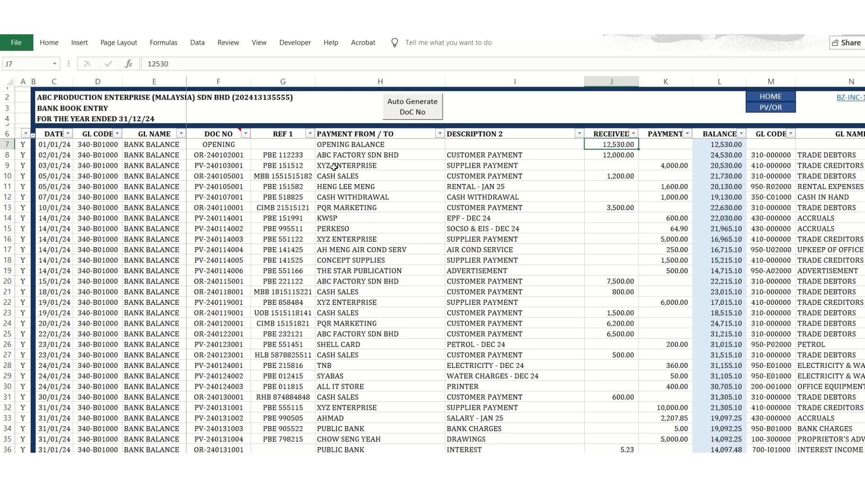
pyautogui.click(51, 165)
pyautogui.click(195, 187)
pyautogui.click(225, 239)
pyautogui.scroll(-6, 334, 391)
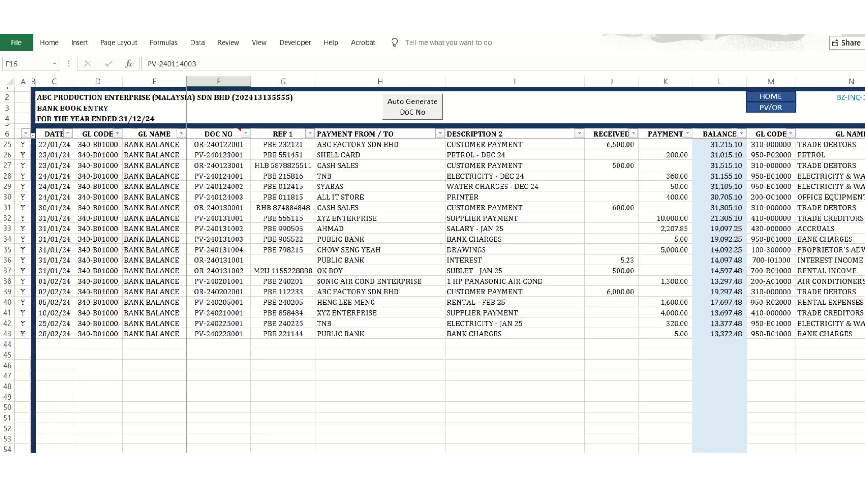
# Examine the Cleared In year and month columns for the bank book's January and February transactions.
pyautogui.hscroll(2, 450, 270)
pyautogui.hscroll(1, 638, 329)
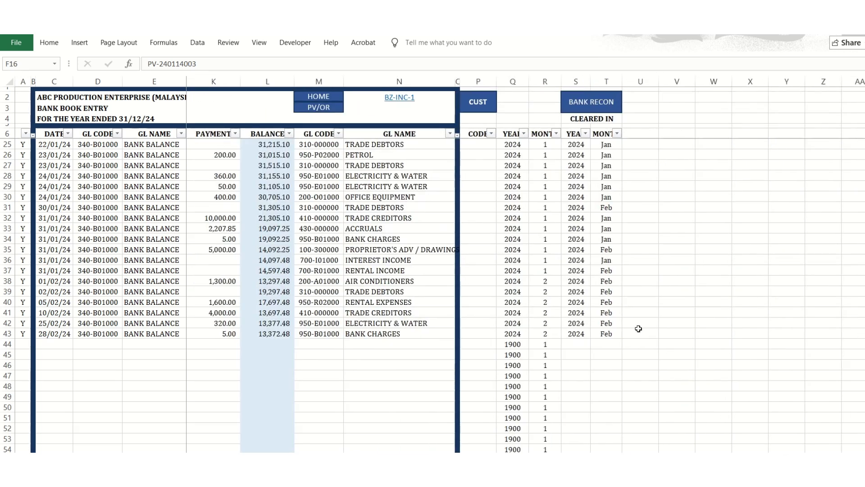
pyautogui.click(576, 176)
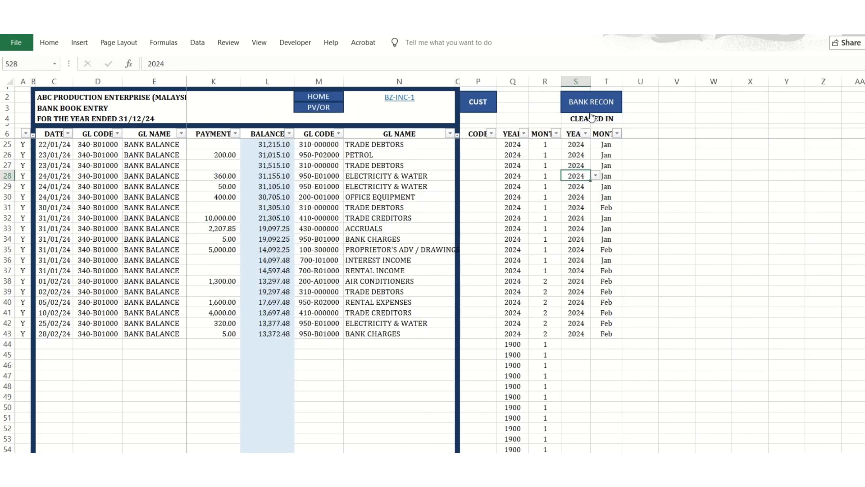
pyautogui.click(581, 334)
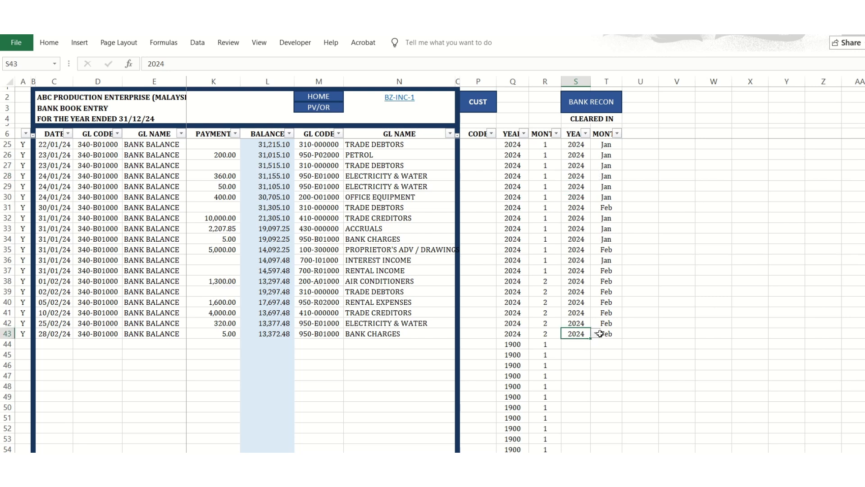
pyautogui.click(598, 335)
pyautogui.click(626, 334)
pyautogui.click(628, 338)
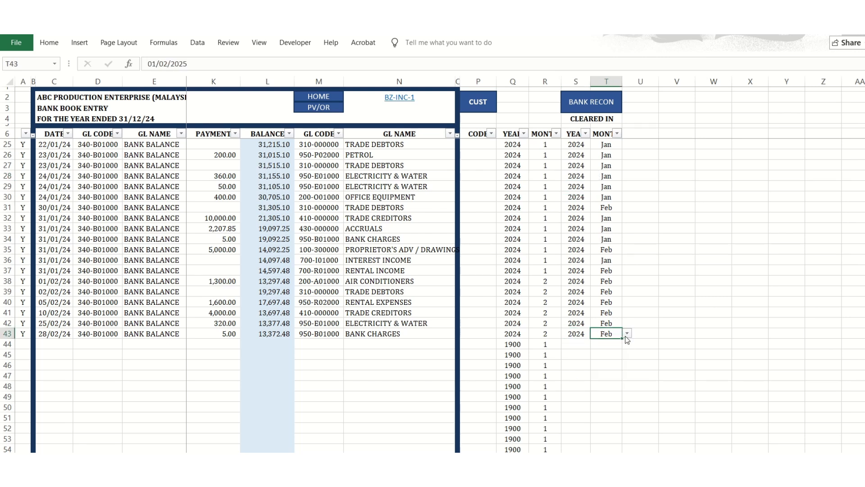
pyautogui.click(580, 336)
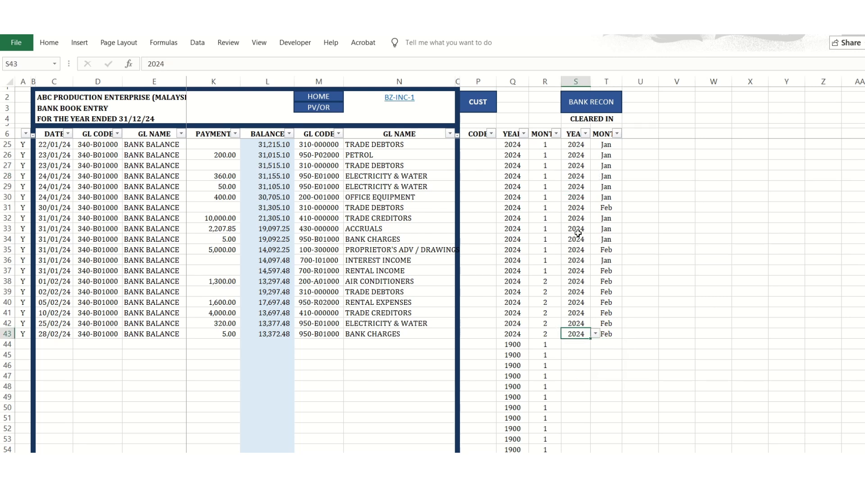
pyautogui.click(600, 165)
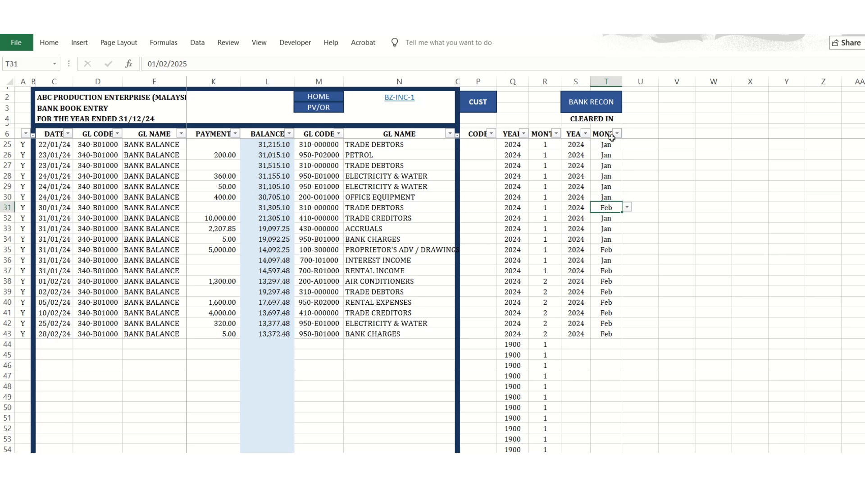
# View the bank reconciliation for Feb 2024 and return to the bank book's transaction columns.
pyautogui.click(602, 104)
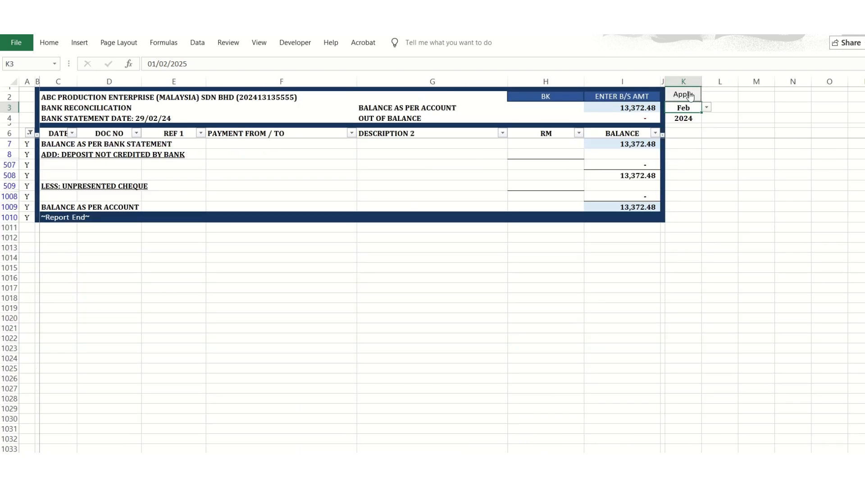
pyautogui.click(546, 99)
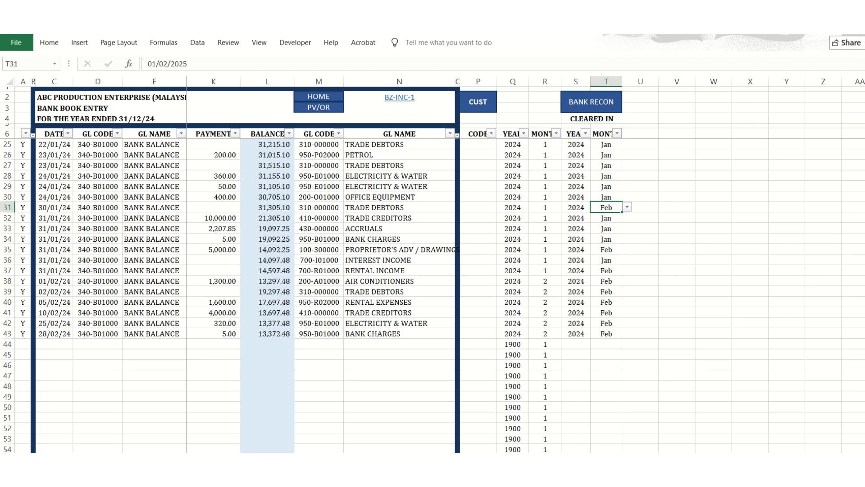
pyautogui.hscroll(-5, 433, 262)
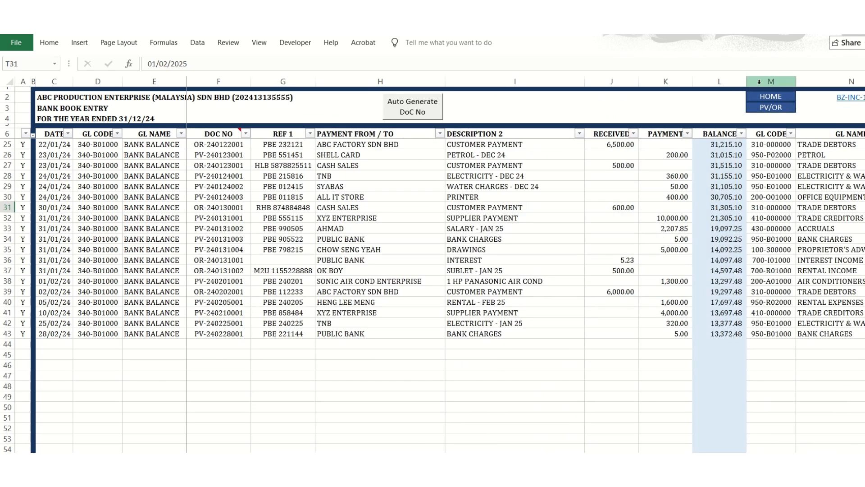
# Try to replace the GL name of the cash book's last entry with the unlisted values ADDADA, DADA and EEE.
pyautogui.click(765, 98)
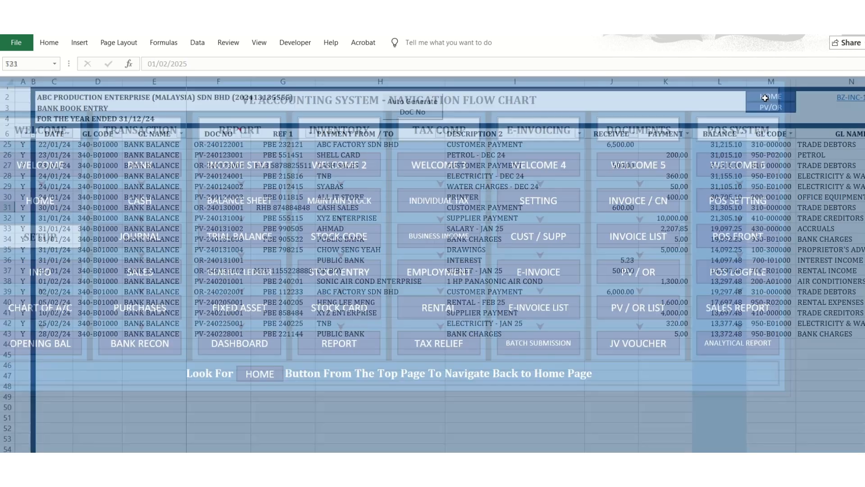
pyautogui.click(139, 201)
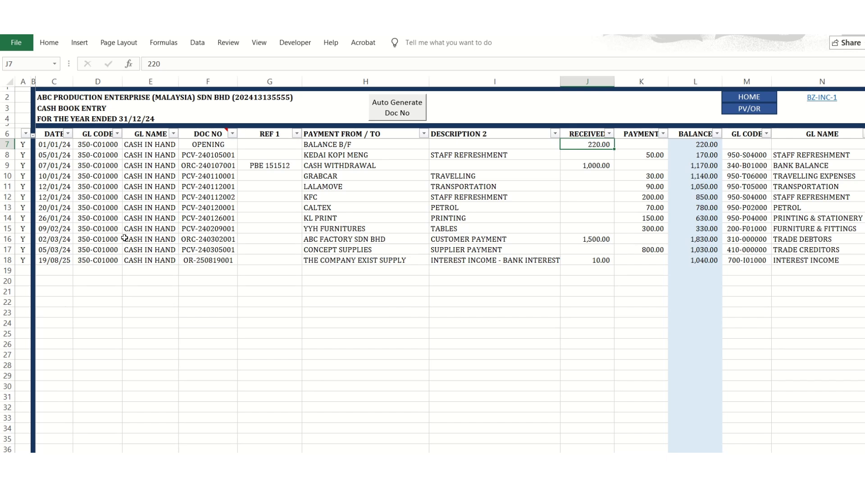
pyautogui.click(142, 260)
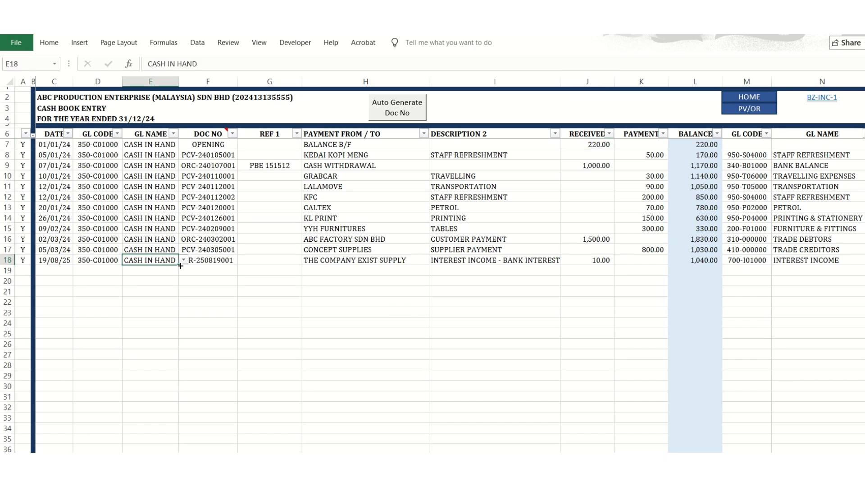
pyautogui.write('ASDADA')
pyautogui.click(166, 280)
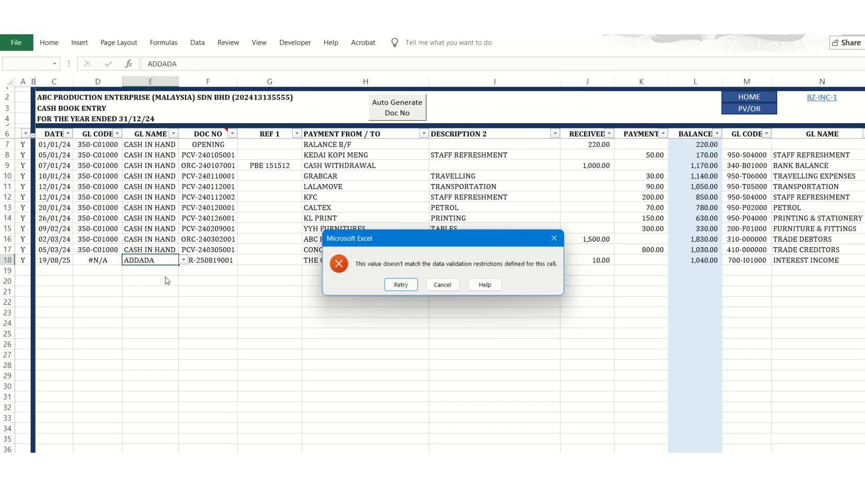
pyautogui.press('Escape')
pyautogui.write('DADA')
pyautogui.press('Escape')
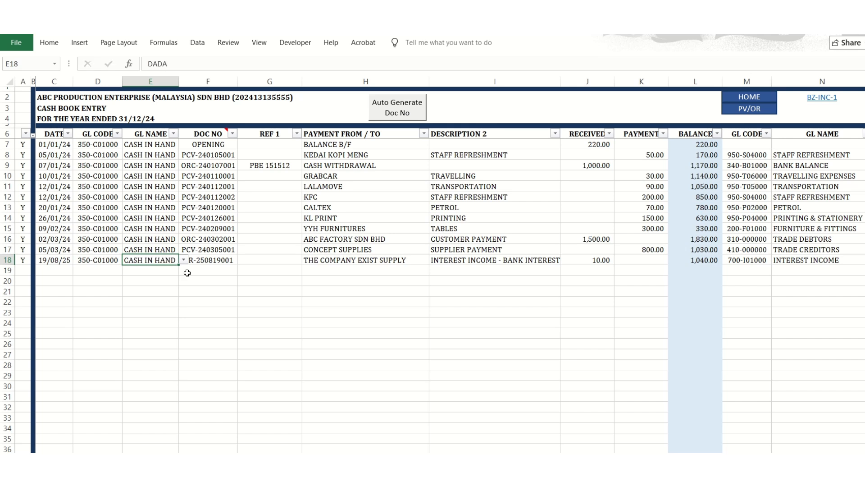
pyautogui.write('EEE')
pyautogui.click(175, 294)
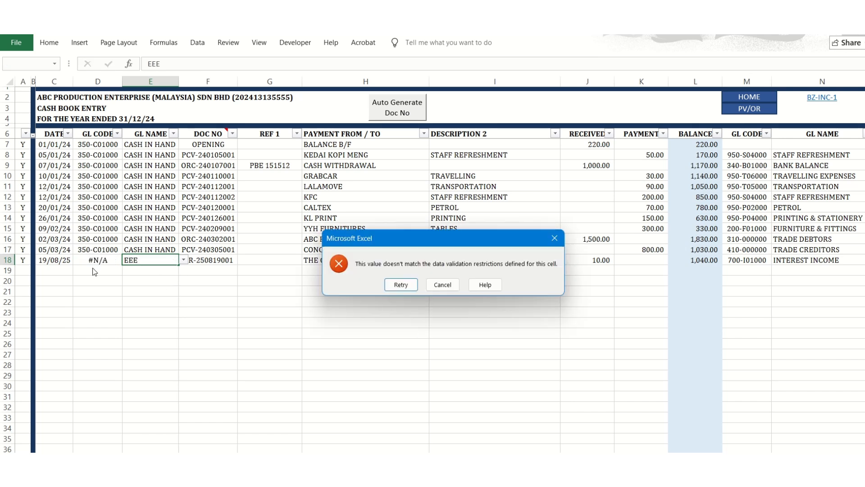
pyautogui.press('Escape')
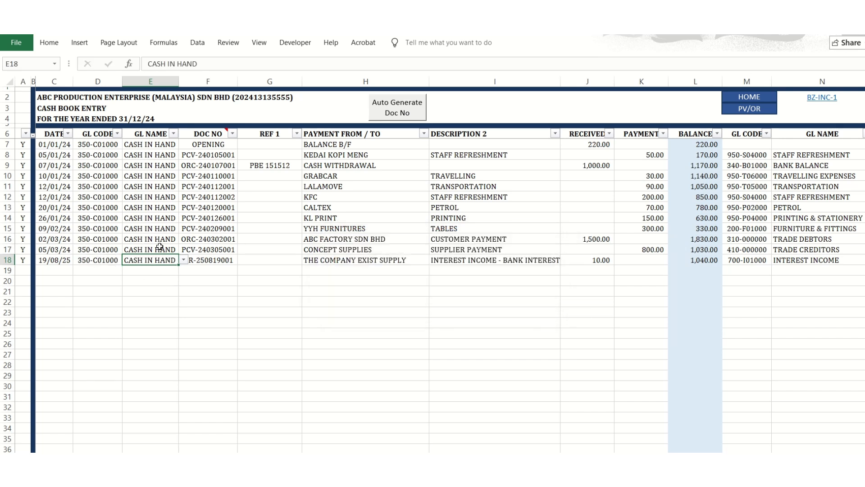
# Set the GL code of the Deposit & Prepayment account to 15155 in the chart of accounts.
pyautogui.click(772, 101)
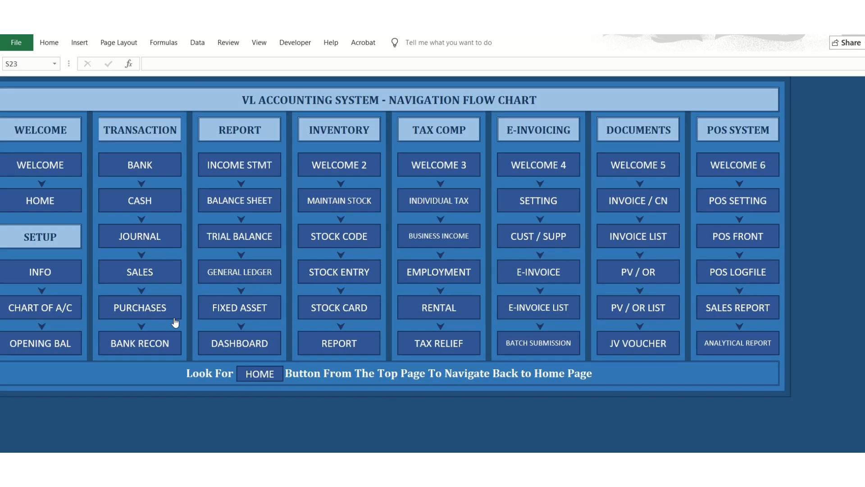
pyautogui.click(62, 304)
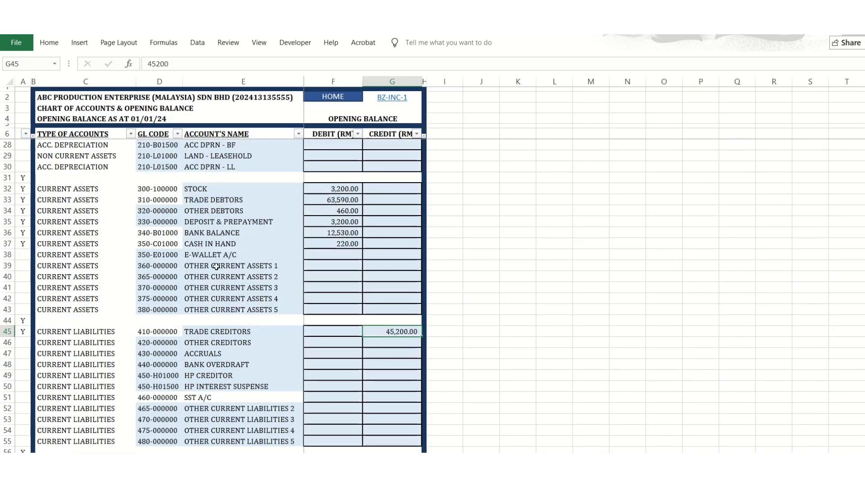
pyautogui.click(176, 266)
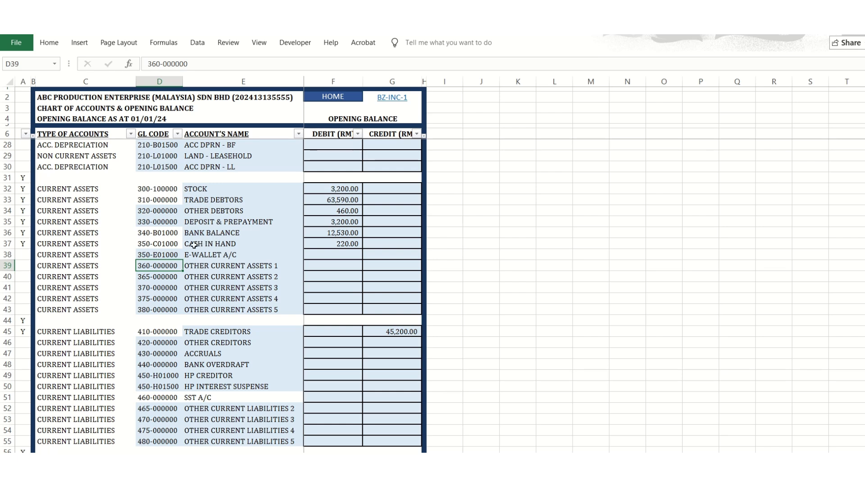
pyautogui.click(165, 223)
pyautogui.write('DADADA')
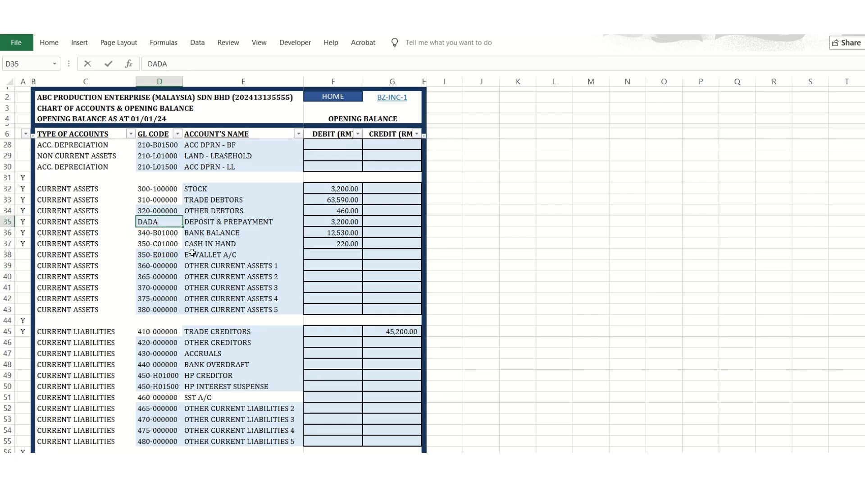
pyautogui.press('Escape')
pyautogui.write('15155')
pyautogui.press('Down')
pyautogui.press('Down')
pyautogui.press('Down')
pyautogui.click(167, 222)
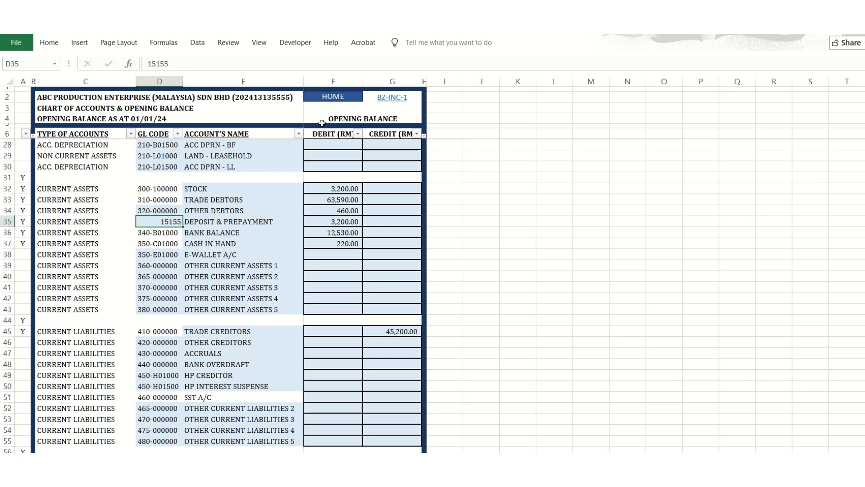
# View the cash book entries and the bank book's transactions from the opening balance to the last entry.
pyautogui.click(336, 96)
pyautogui.click(150, 206)
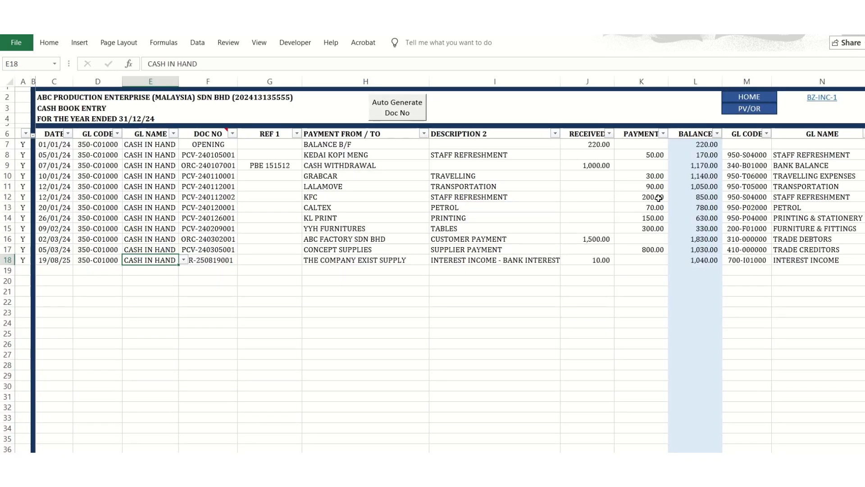
pyautogui.click(761, 97)
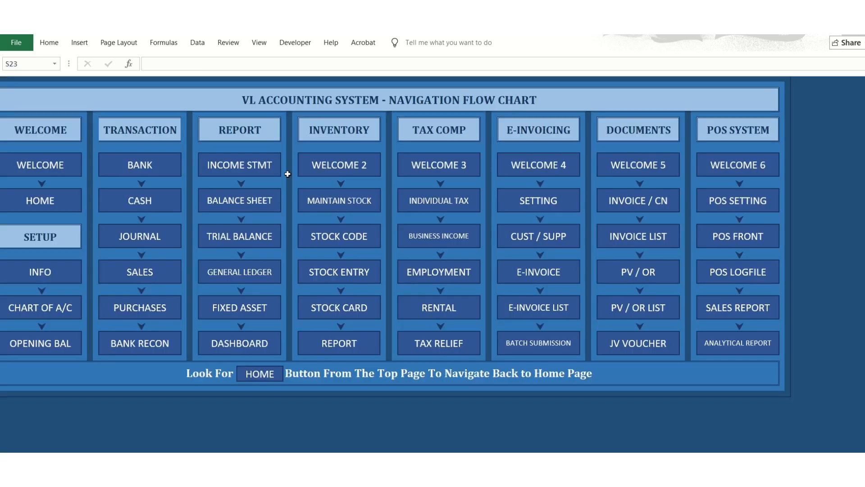
pyautogui.click(166, 166)
pyautogui.scroll(5, 667, 199)
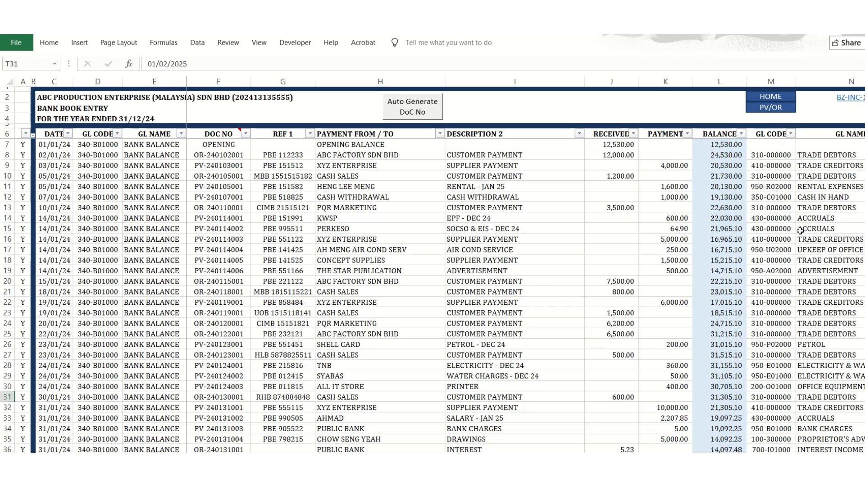
pyautogui.scroll(-4, 801, 231)
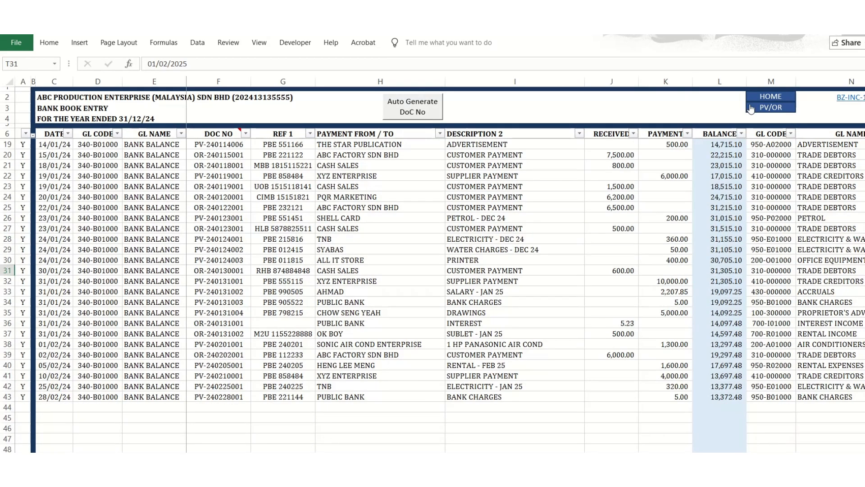
# Restore the GL code of Deposit & Prepayment to 330-000000 in the chart of accounts.
pyautogui.click(769, 97)
pyautogui.click(5, 320)
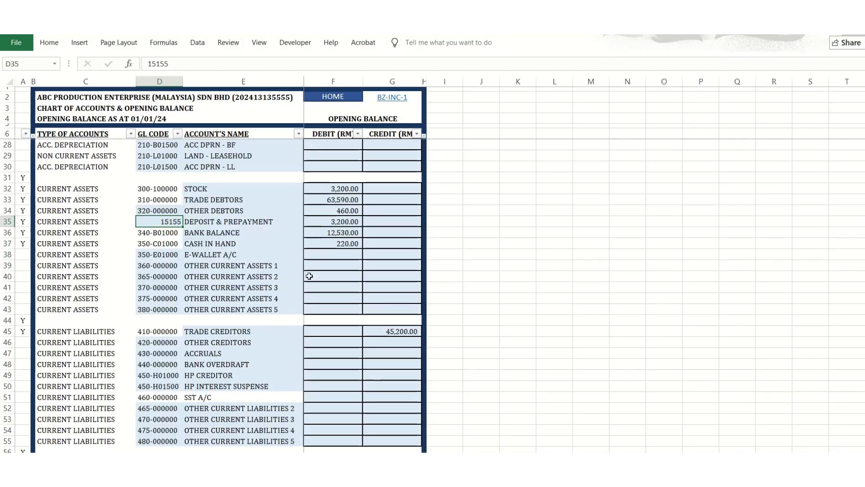
pyautogui.click(245, 223)
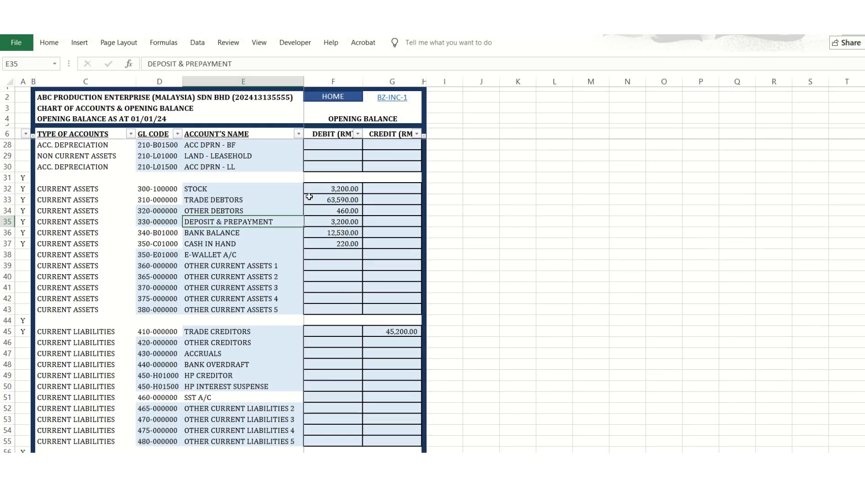
# View the journal entries and return to the navigation flow chart.
pyautogui.click(335, 100)
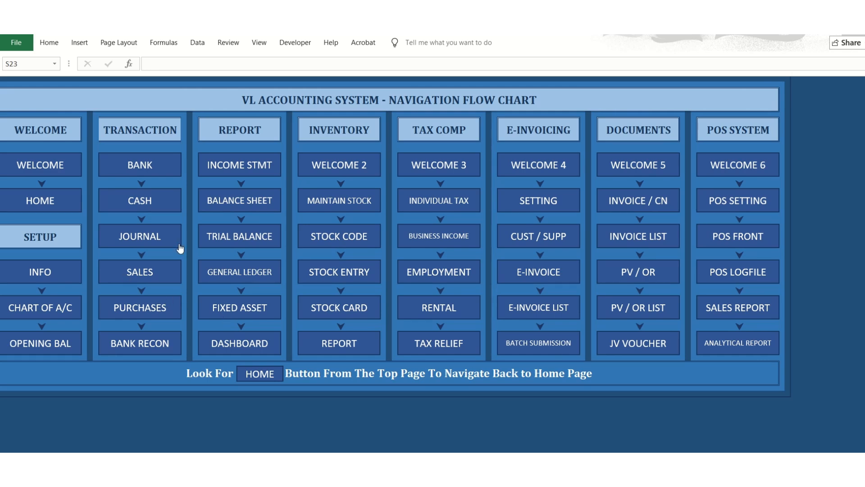
pyautogui.click(176, 237)
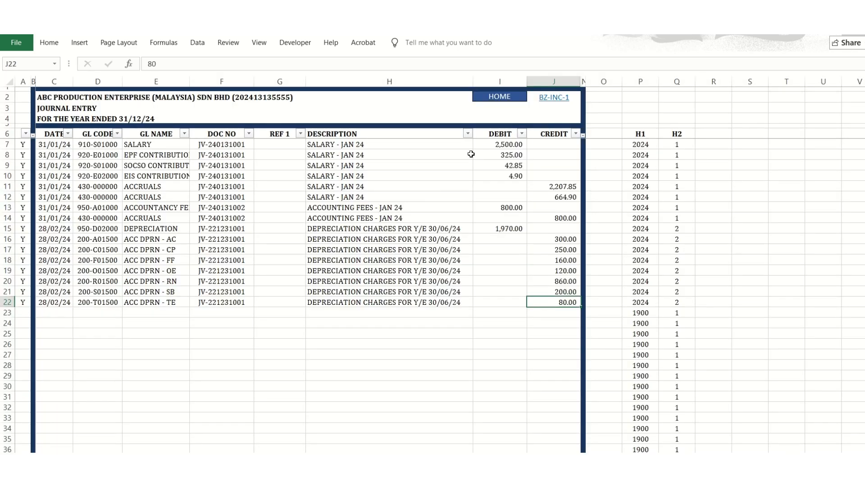
pyautogui.click(514, 96)
# Examine the chart of accounts from current assets through equity and revenues to the expense accounts' GL codes and names.
pyautogui.click(45, 309)
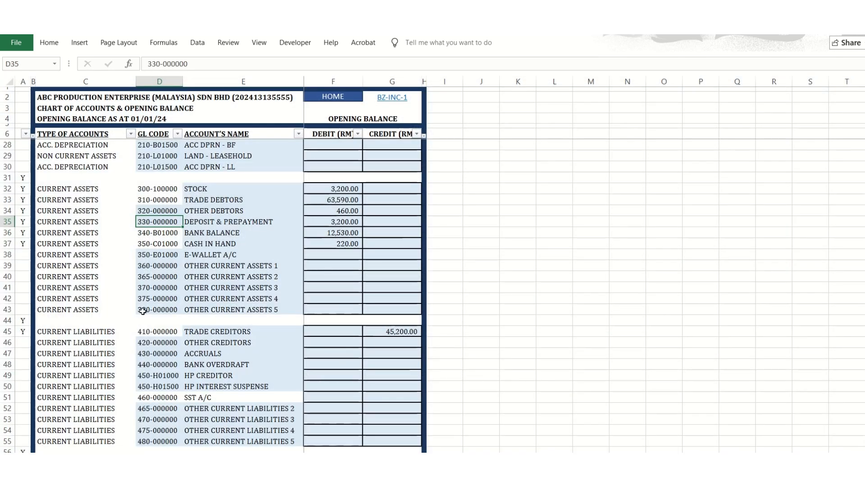
pyautogui.scroll(-18, 237, 343)
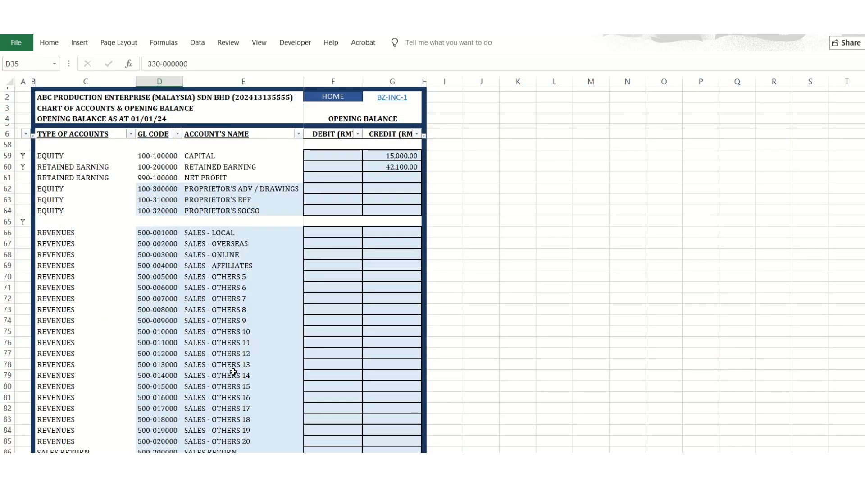
pyautogui.scroll(-14, 235, 372)
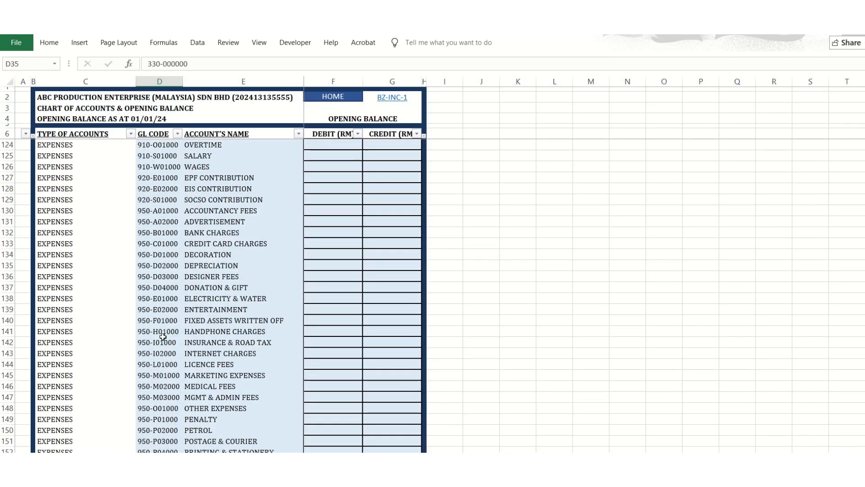
pyautogui.click(159, 342)
pyautogui.click(159, 375)
pyautogui.click(193, 397)
# Compare the GL code and account name of Royalty Fees in the chart of accounts' expenses.
pyautogui.scroll(-3, 211, 397)
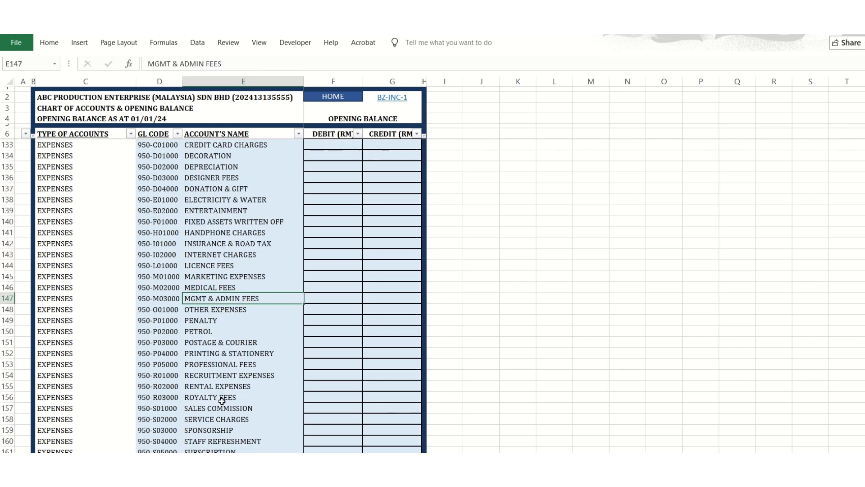
pyautogui.click(212, 397)
pyautogui.click(155, 400)
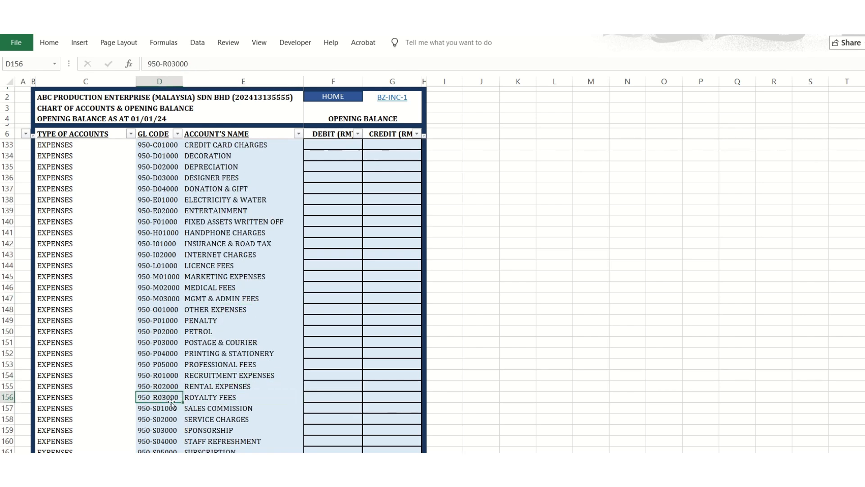
pyautogui.click(221, 400)
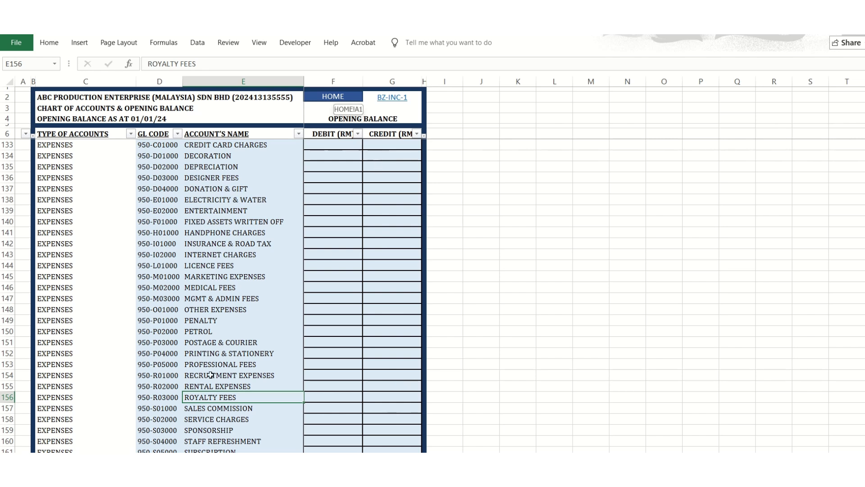
pyautogui.click(168, 395)
pyautogui.click(191, 396)
pyautogui.click(173, 396)
pyautogui.click(195, 397)
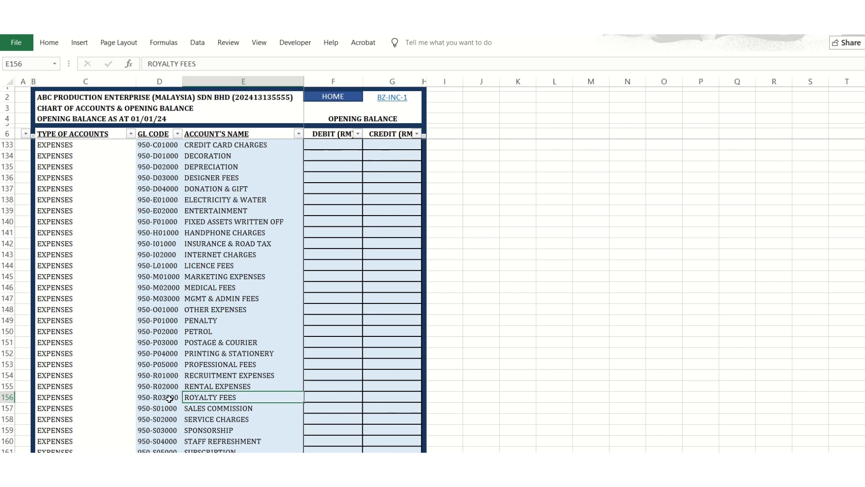
# Examine the dates, GL names and customer names of the January entries in the sales records.
pyautogui.click(339, 99)
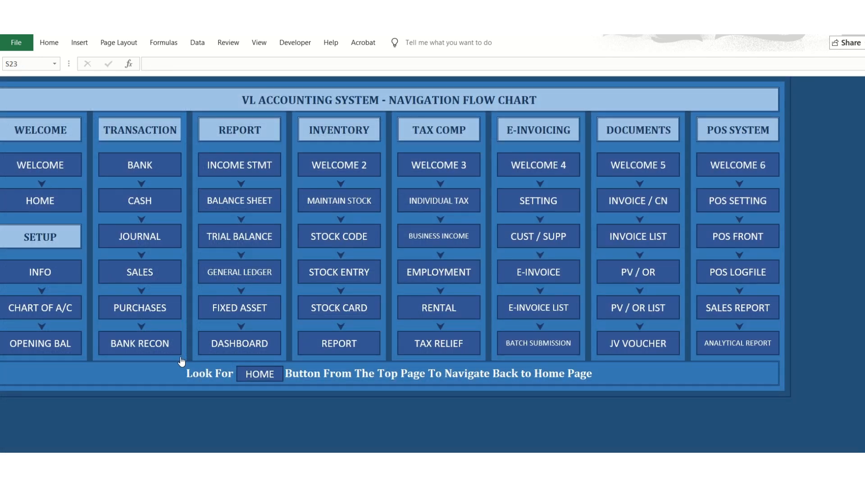
pyautogui.click(59, 309)
pyautogui.click(337, 96)
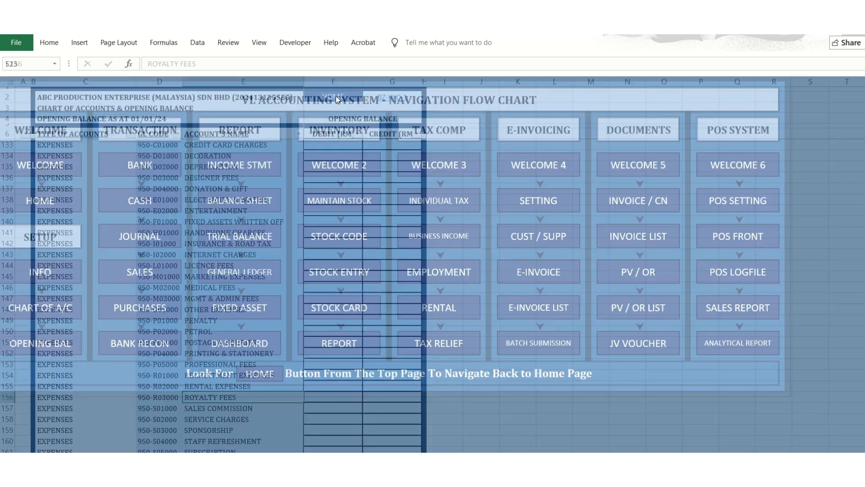
pyautogui.click(136, 273)
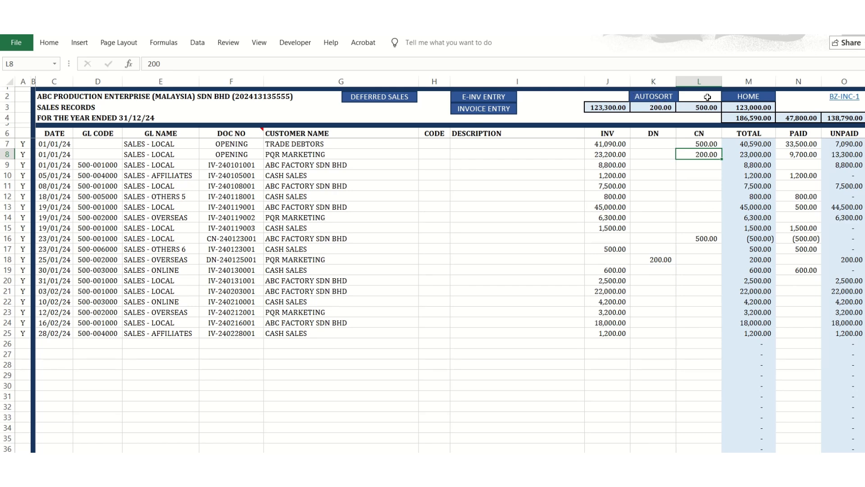
pyautogui.click(746, 96)
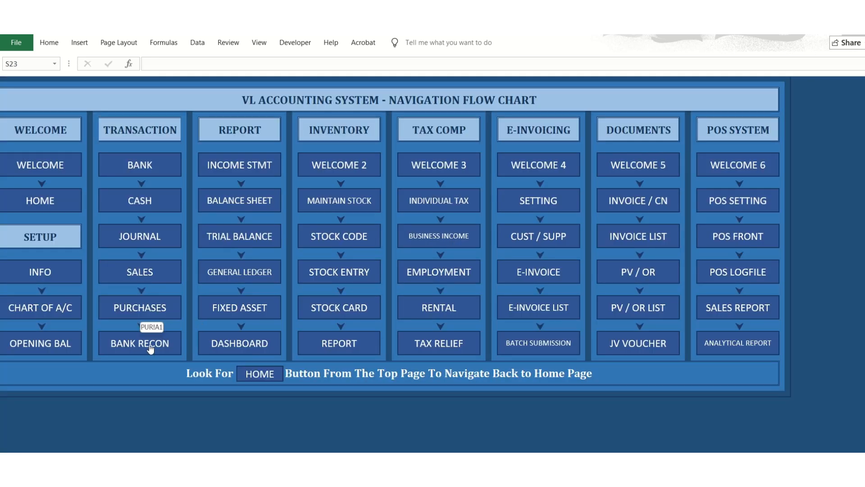
pyautogui.click(142, 279)
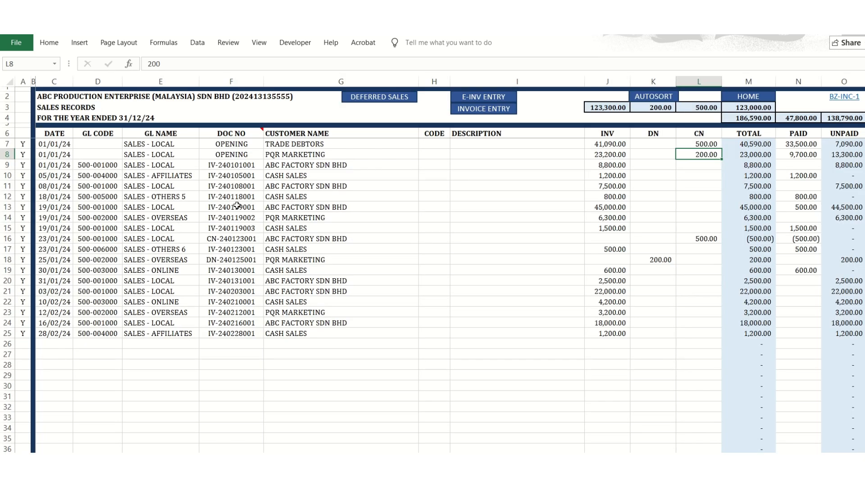
pyautogui.click(163, 165)
pyautogui.click(51, 174)
pyautogui.click(196, 185)
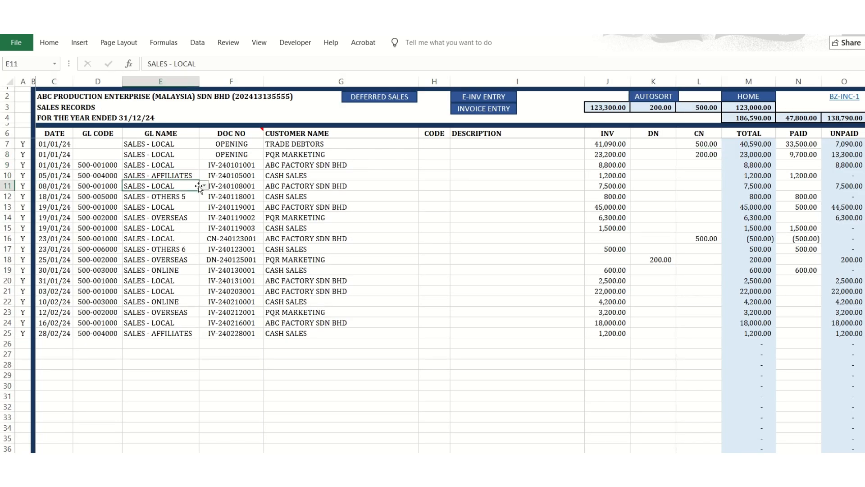
pyautogui.click(298, 187)
pyautogui.click(182, 176)
pyautogui.click(198, 165)
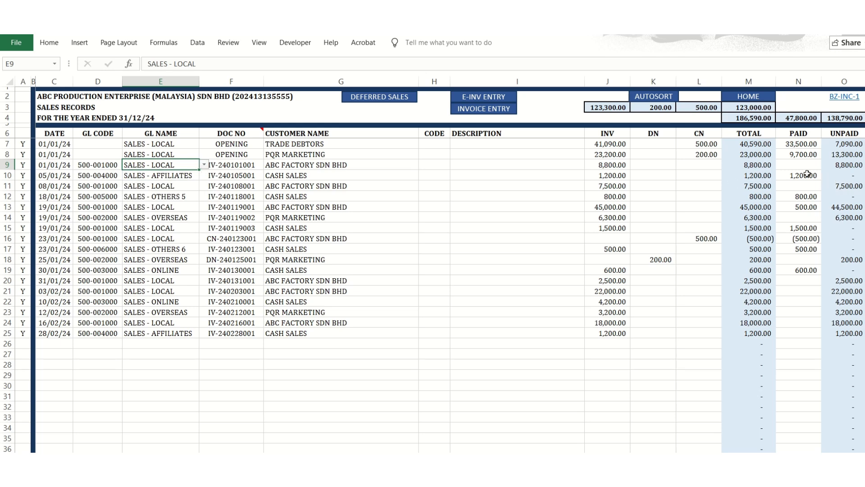
# Examine the GL names, dates and invoice amounts in the purchases records and return to the navigation flow chart.
pyautogui.click(740, 98)
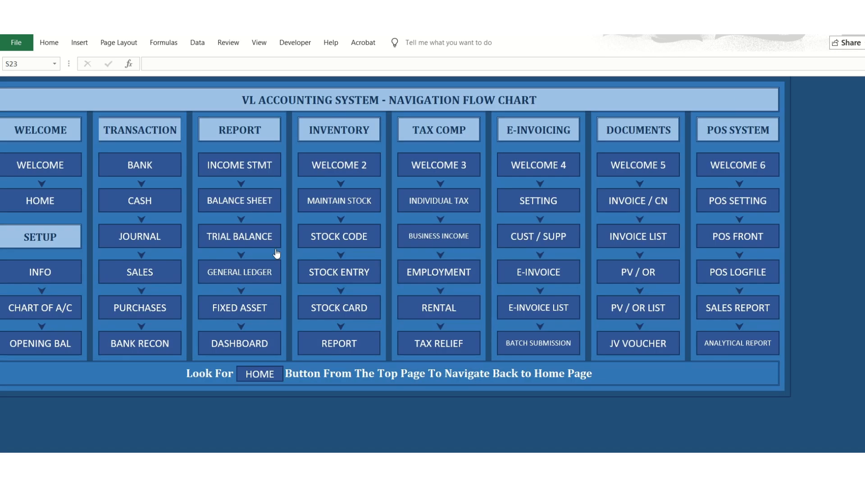
pyautogui.click(144, 310)
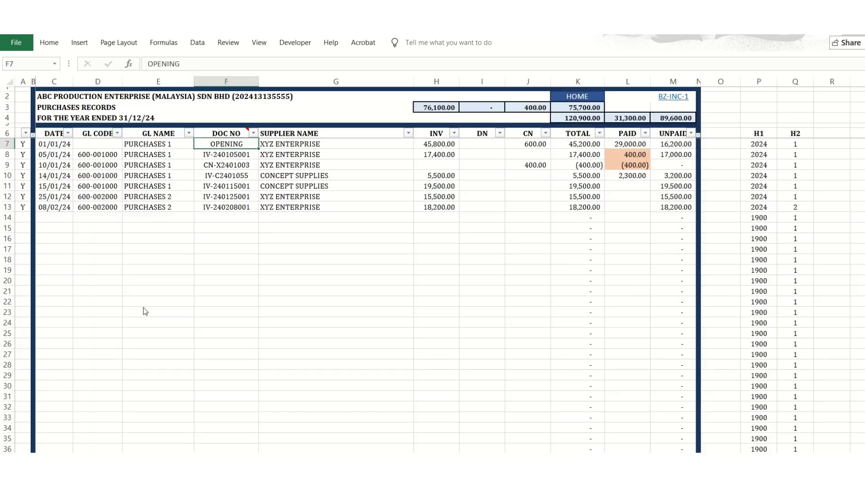
pyautogui.click(163, 187)
pyautogui.click(165, 165)
pyautogui.click(55, 162)
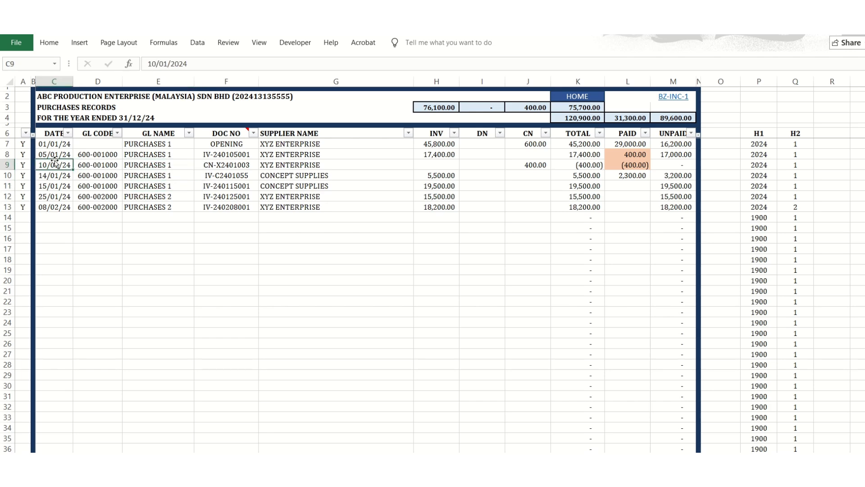
pyautogui.click(447, 158)
pyautogui.click(451, 199)
pyautogui.click(501, 228)
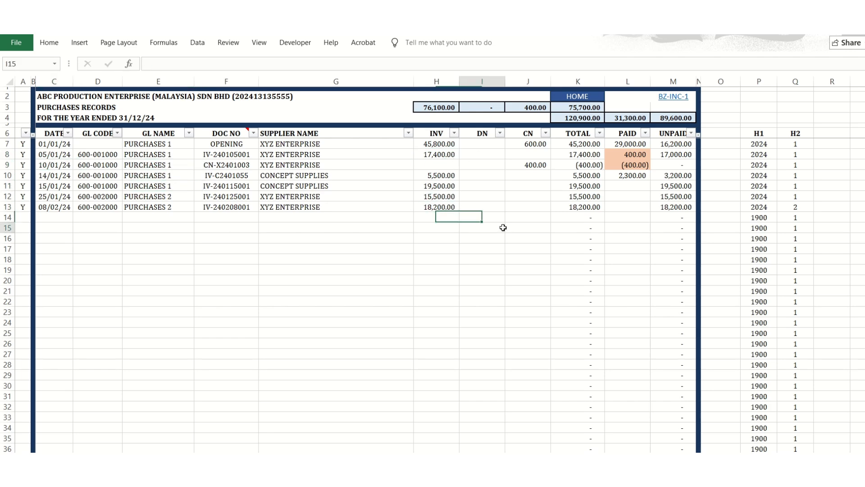
pyautogui.click(519, 205)
pyautogui.click(587, 97)
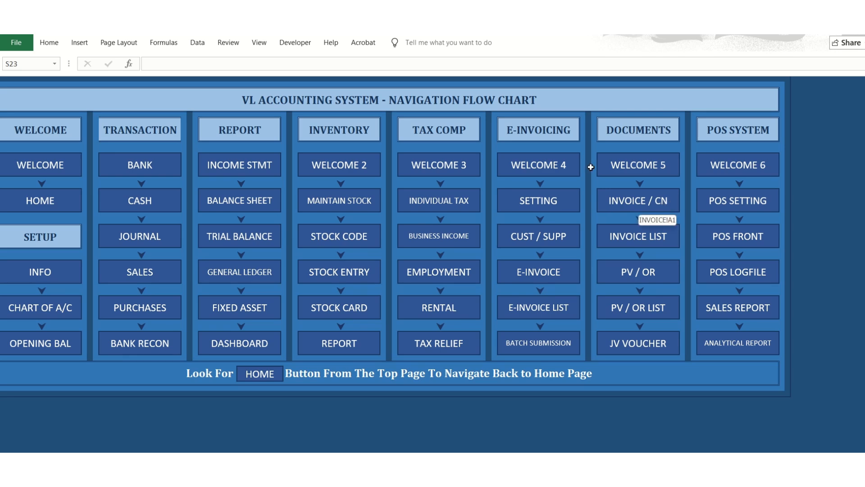
# View the customer choices for the Customer Name field of the invoice form.
pyautogui.click(645, 199)
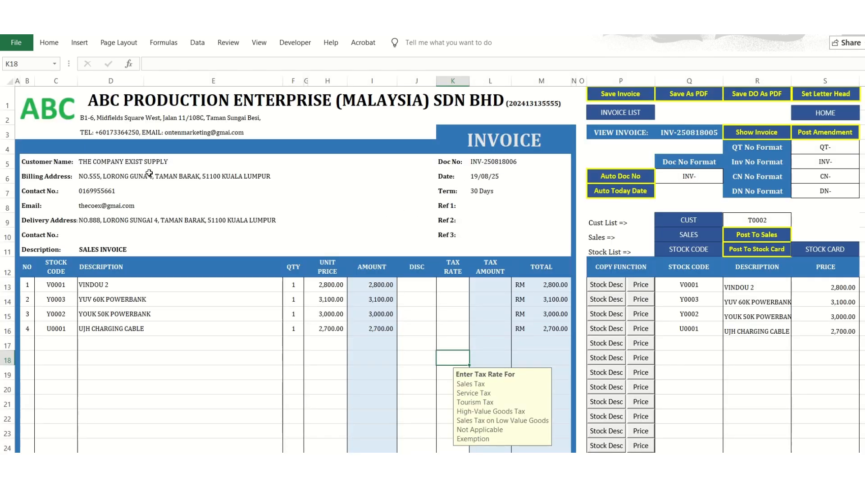
pyautogui.click(127, 163)
pyautogui.click(441, 163)
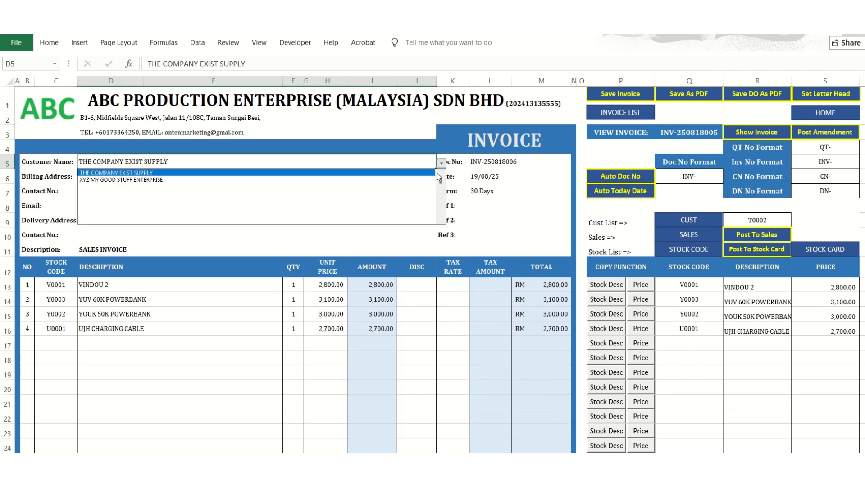
pyautogui.click(431, 173)
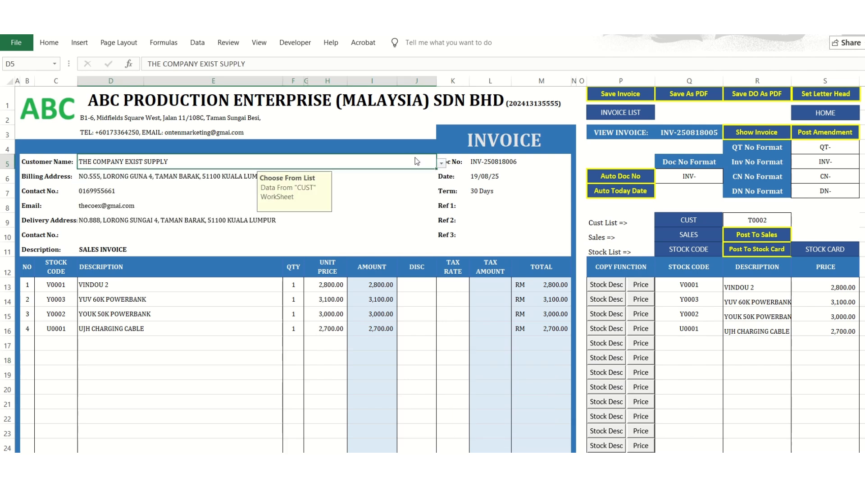
# Examine the customer / supplier listing from the names through to the delivery address columns and return to the navigation flow chart.
pyautogui.click(686, 216)
pyautogui.click(178, 204)
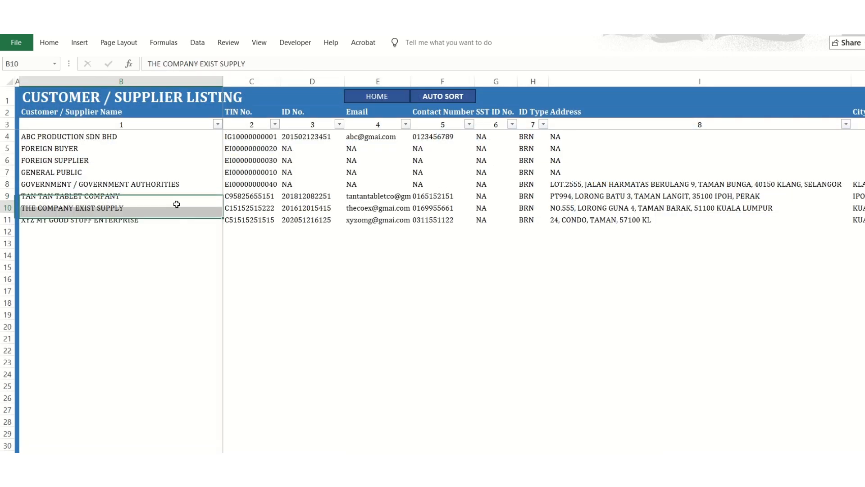
pyautogui.click(124, 172)
pyautogui.click(118, 231)
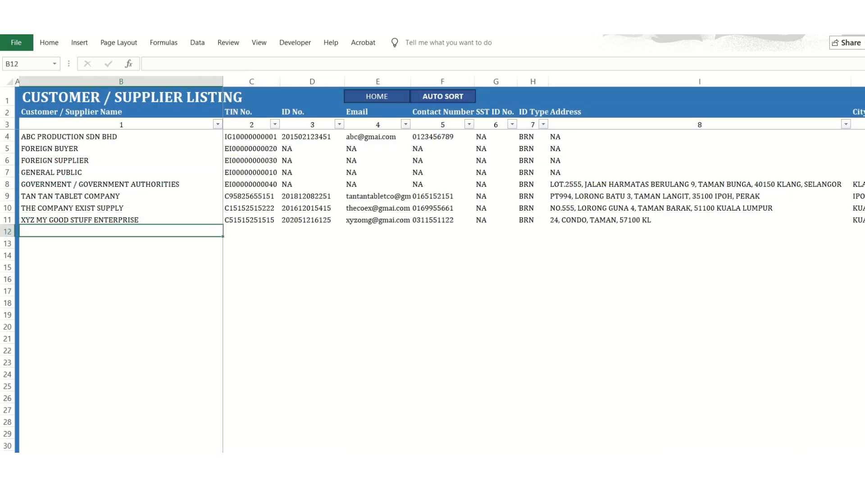
pyautogui.hscroll(8, 541, 270)
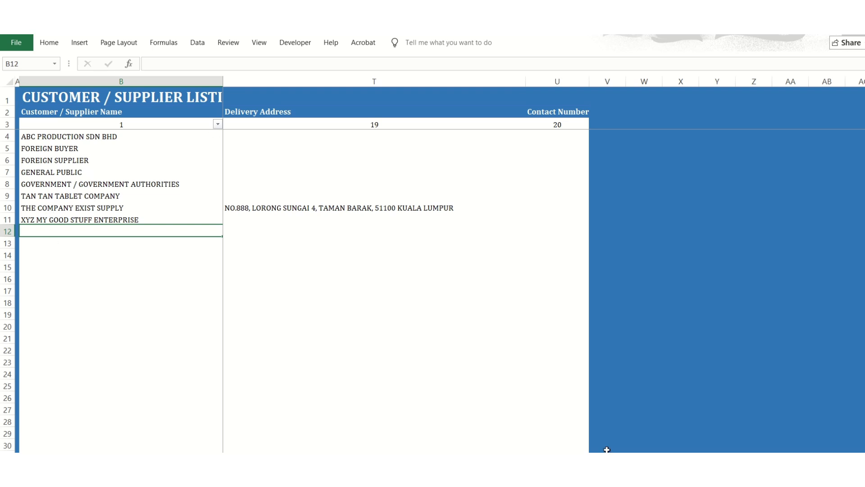
pyautogui.moveTo(607, 457); pyautogui.dragTo(501, 455)
pyautogui.click(367, 99)
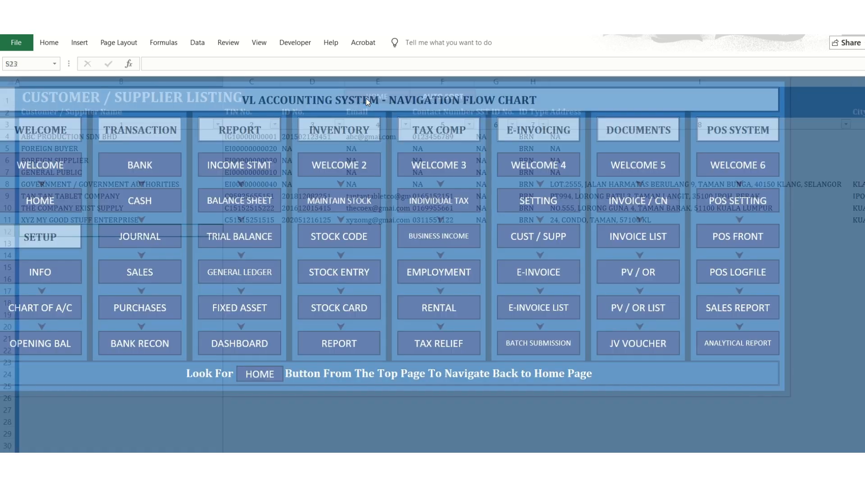
# Return to the invoice form and look through all the customer names offered for the Customer Name field.
pyautogui.click(638, 237)
pyautogui.click(307, 107)
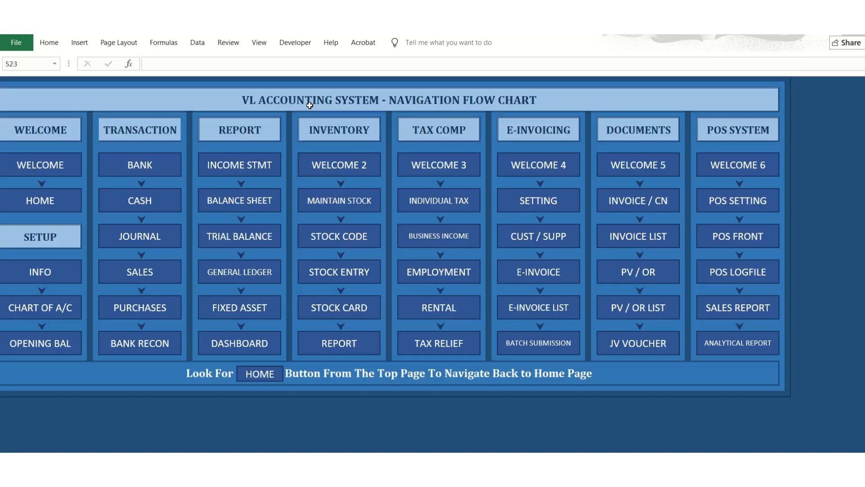
pyautogui.click(622, 202)
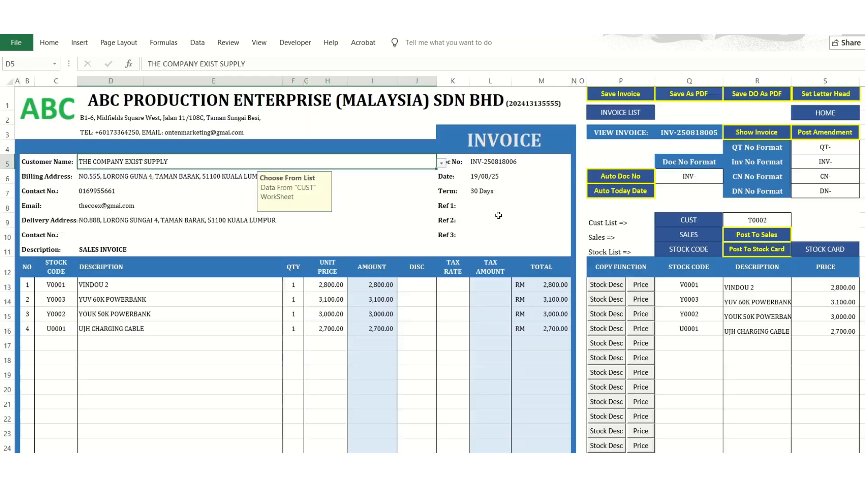
pyautogui.click(442, 163)
pyautogui.scroll(2, 443, 175)
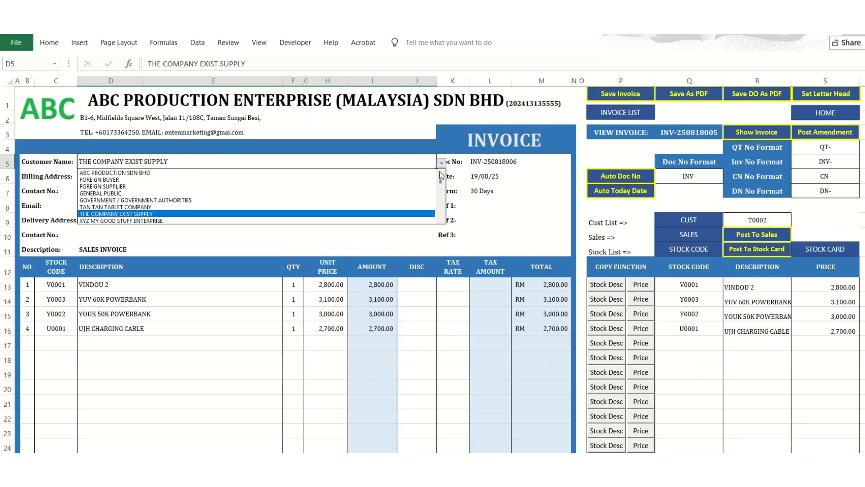
pyautogui.click(478, 183)
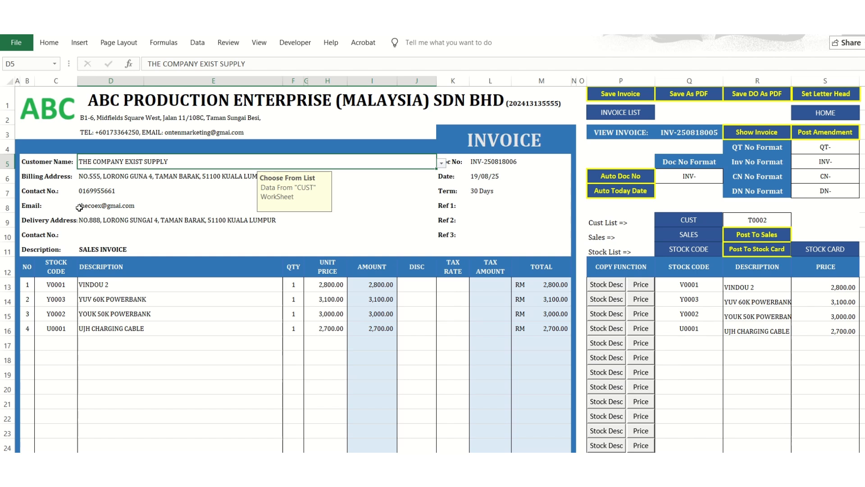
# Look over the description, customer name and date fields of the invoice.
pyautogui.click(95, 251)
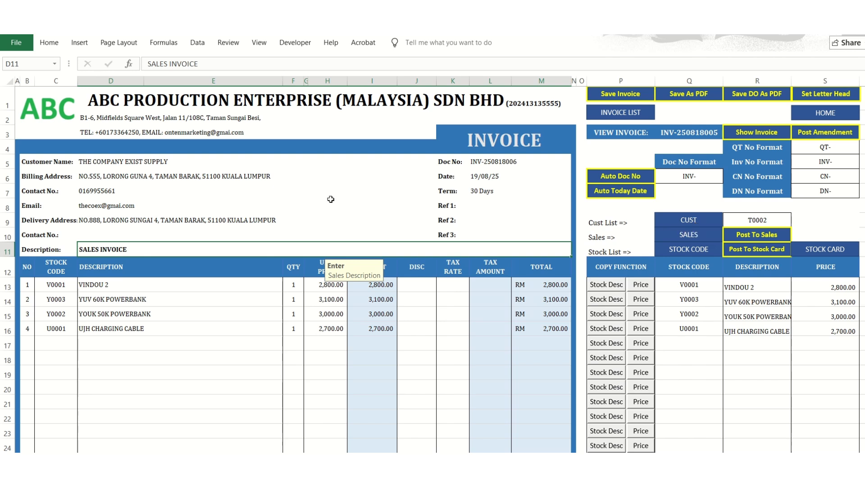
pyautogui.click(104, 158)
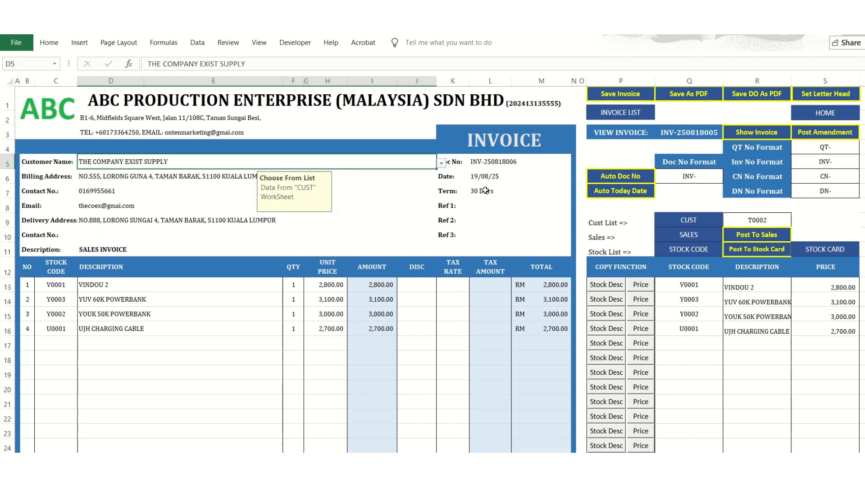
pyautogui.click(491, 177)
# Try XYZ MY GOOD STUFF ENTERPRISE as the invoice's customer, and set it back to THE COMPANY EXIST SUPPLY.
pyautogui.click(401, 165)
pyautogui.click(442, 164)
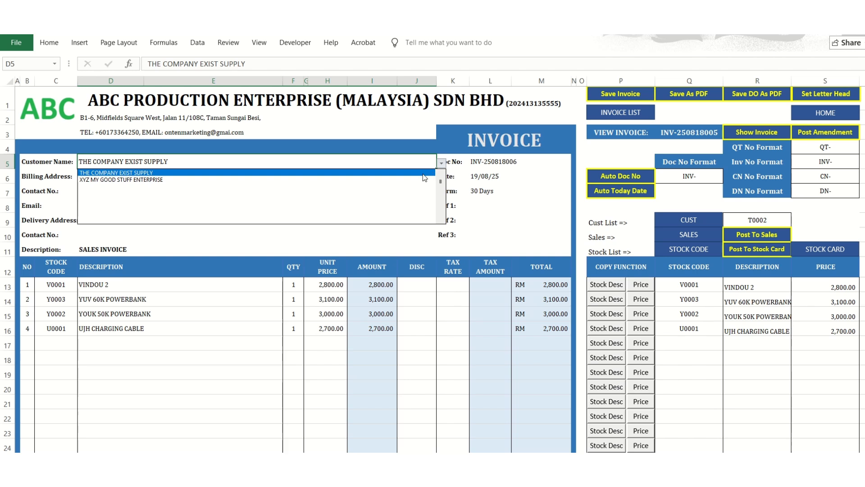
pyautogui.click(419, 180)
pyautogui.click(442, 164)
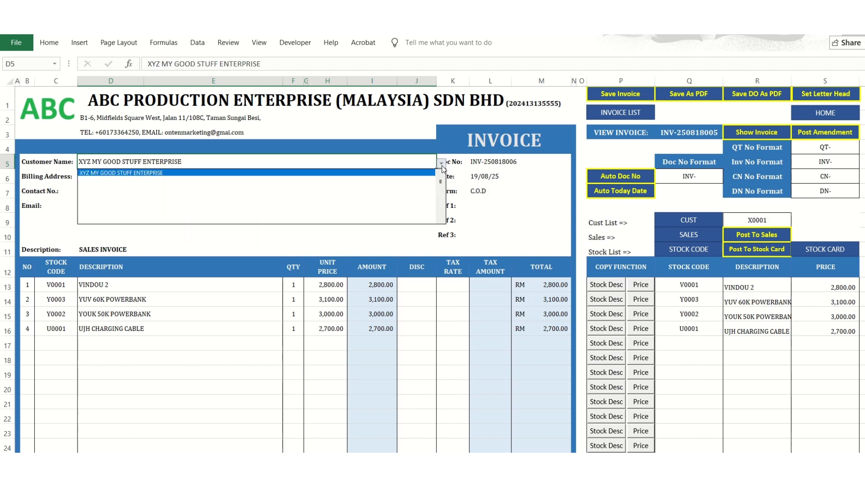
pyautogui.click(439, 175)
pyautogui.click(428, 174)
# Enter SALES INVOICE as the invoice's description.
pyautogui.click(118, 250)
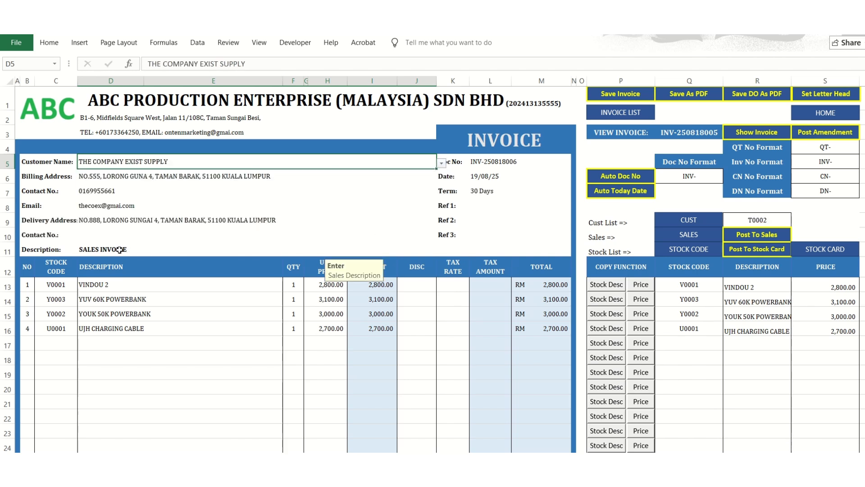
pyautogui.write('SALES INVOICE')
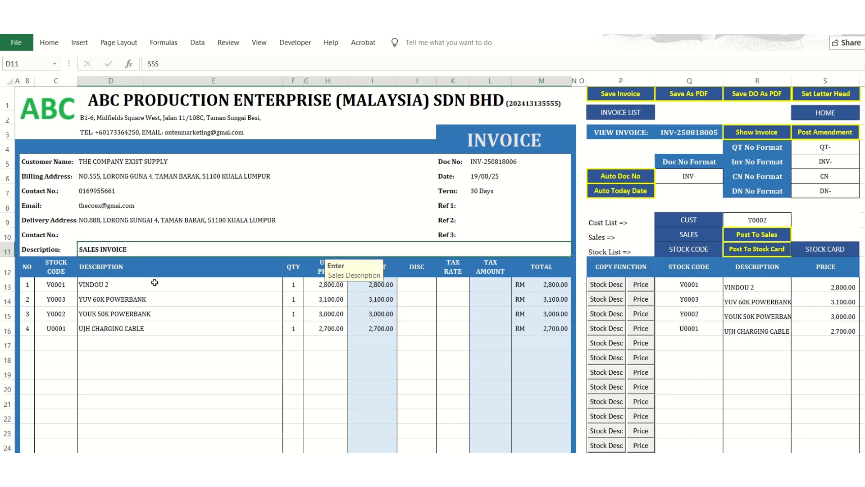
pyautogui.press('Return')
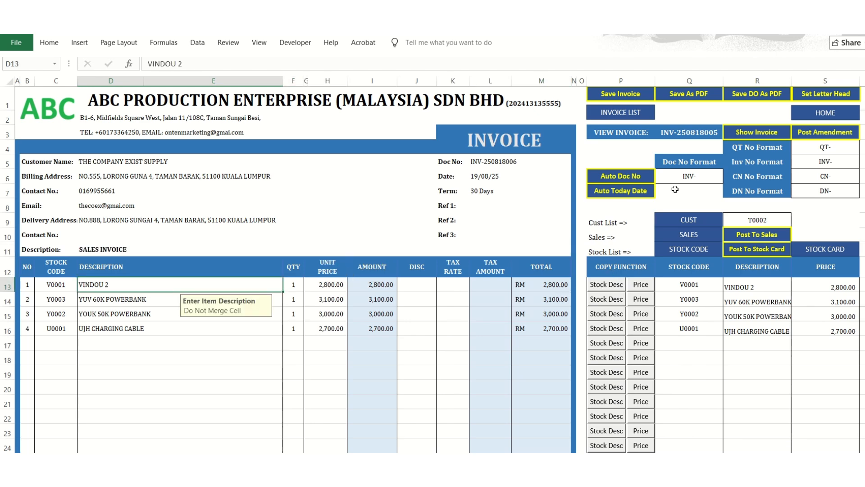
# View the stock code selection for the first invoice item beside the copy functions.
pyautogui.hscroll(3, 606, 325)
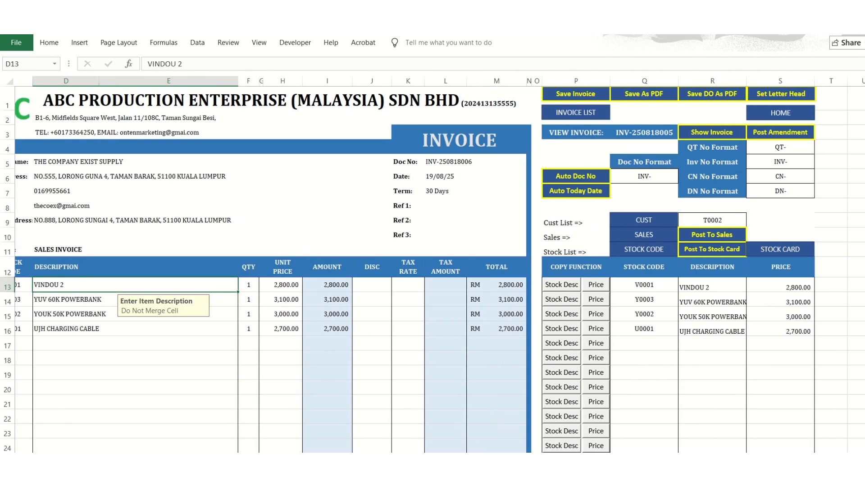
pyautogui.click(563, 285)
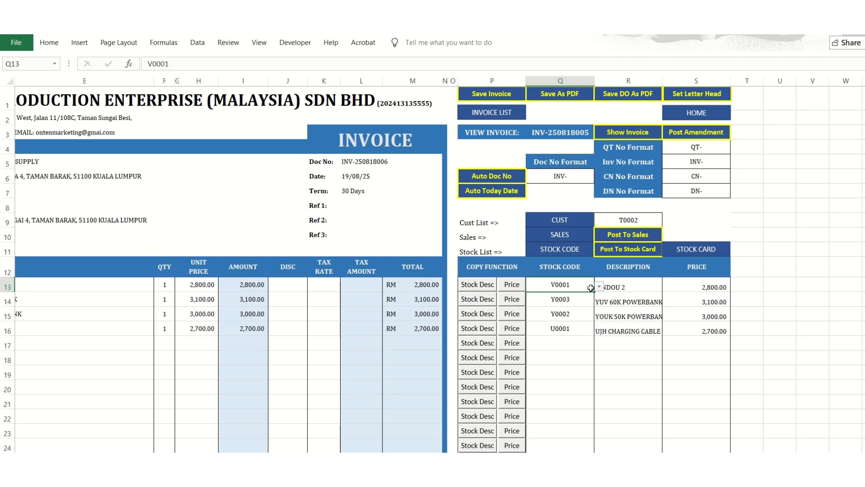
pyautogui.click(599, 287)
pyautogui.click(598, 288)
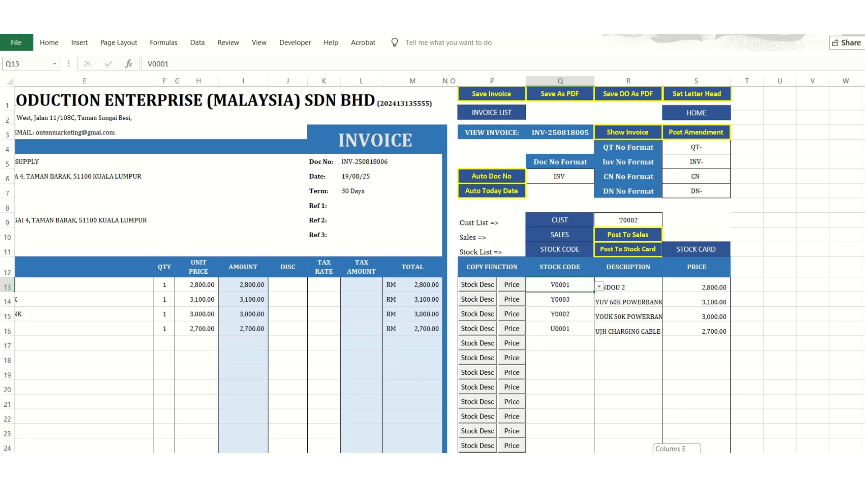
pyautogui.hscroll(-2, 667, 328)
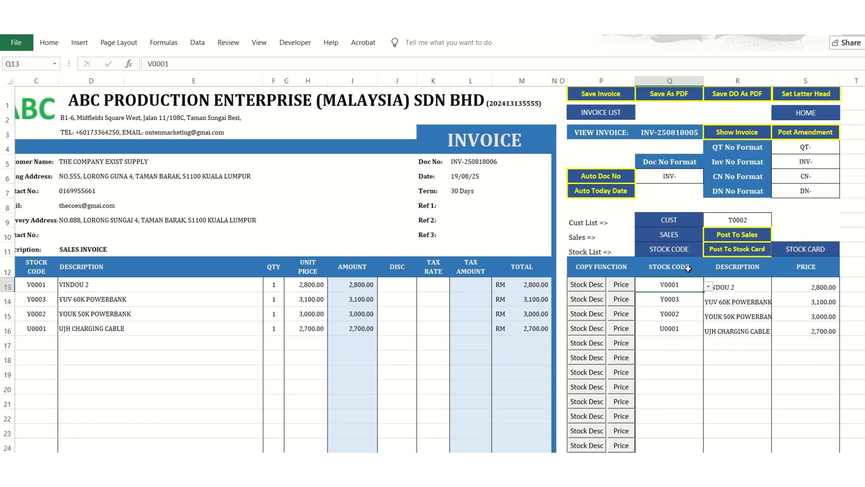
# Examine the stock code list and the stock maintenance form, ending at the first empty row of the stock codes.
pyautogui.click(680, 253)
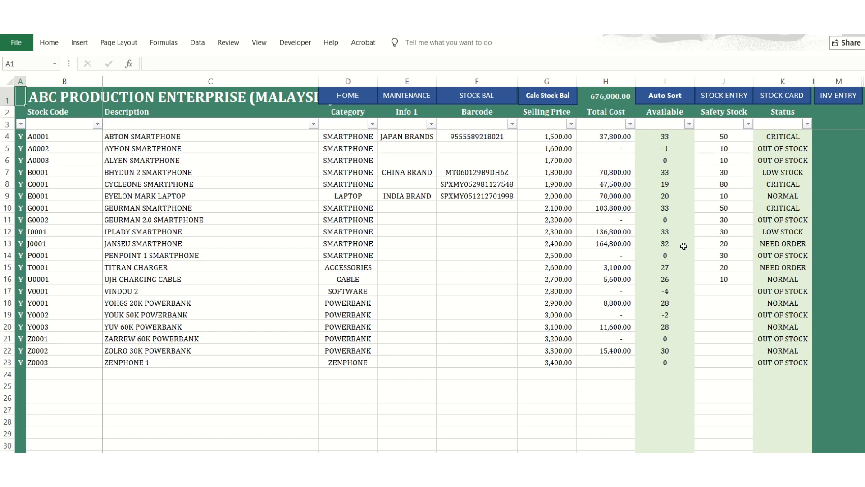
pyautogui.click(75, 141)
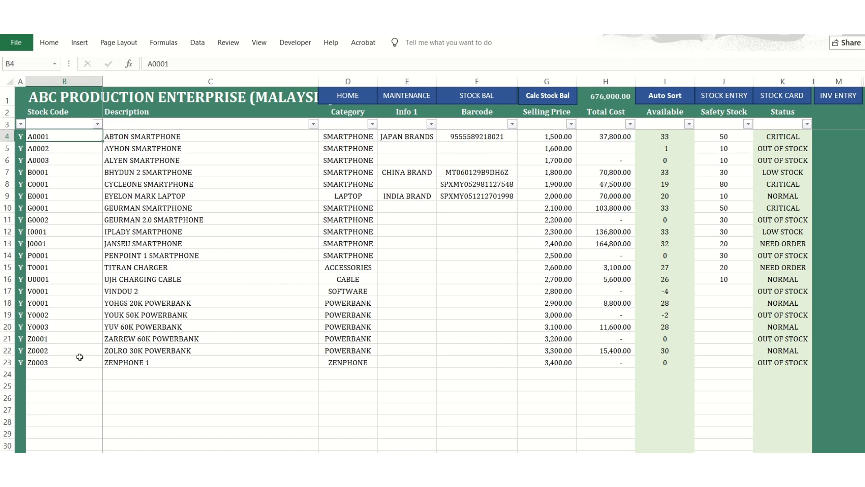
pyautogui.click(80, 358)
pyautogui.click(49, 394)
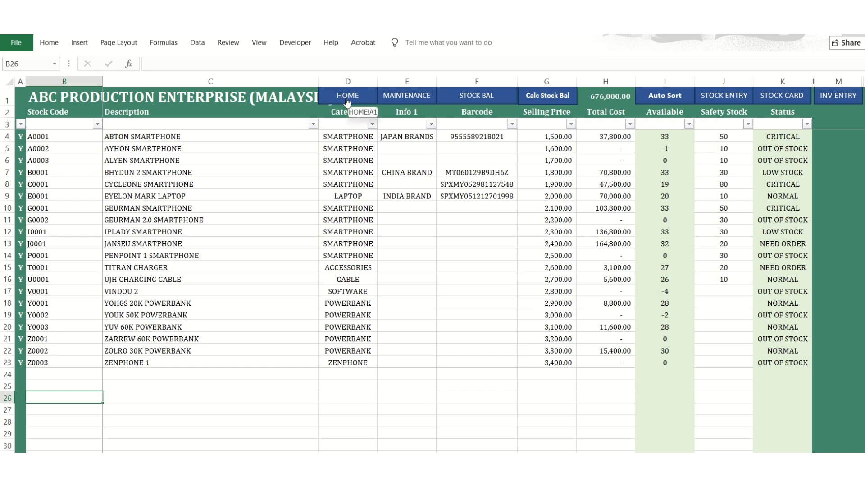
pyautogui.click(404, 100)
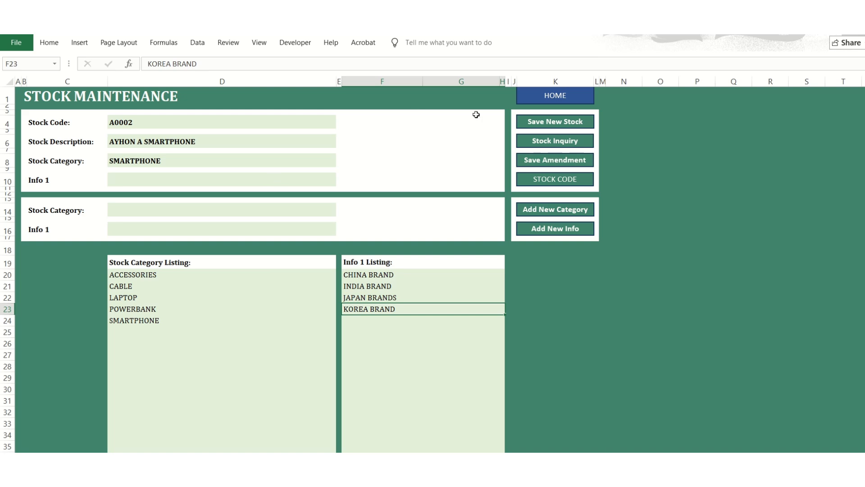
pyautogui.click(551, 177)
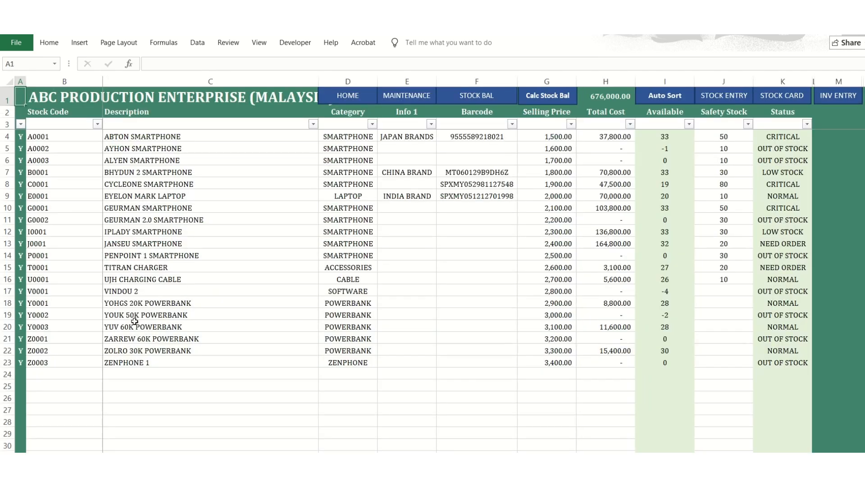
pyautogui.click(100, 373)
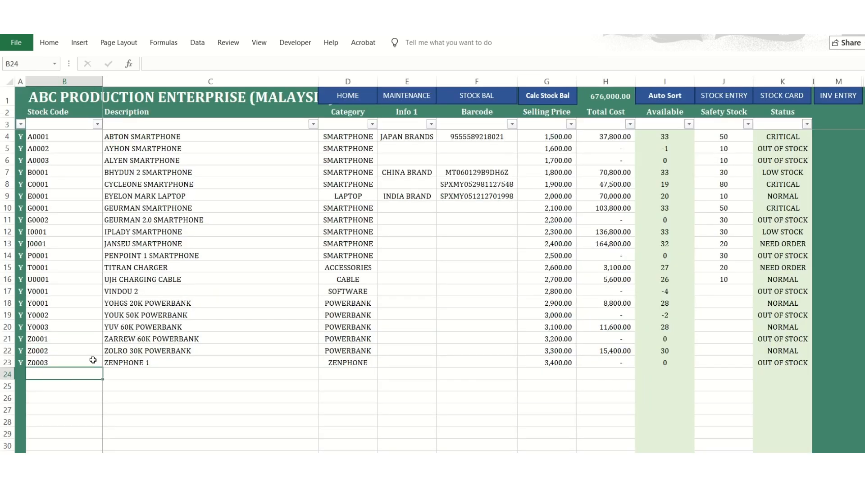
# View the invoice listing and reopen the invoice form.
pyautogui.click(355, 101)
pyautogui.click(673, 234)
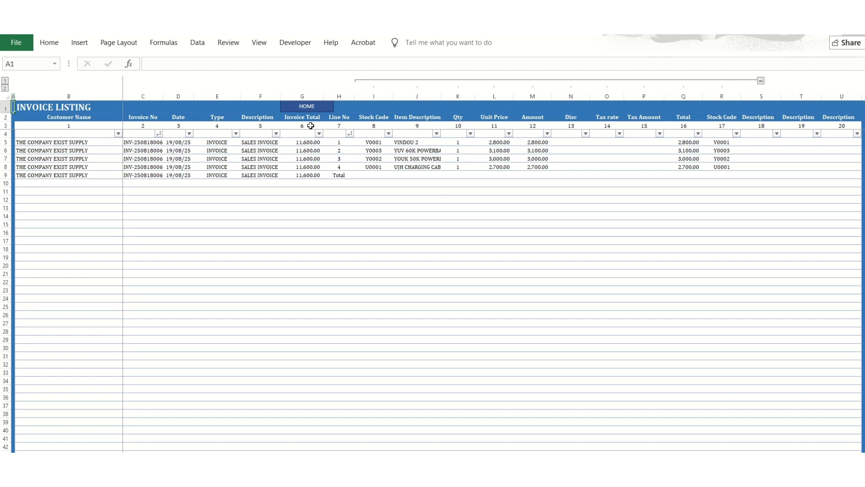
pyautogui.click(307, 107)
pyautogui.click(612, 199)
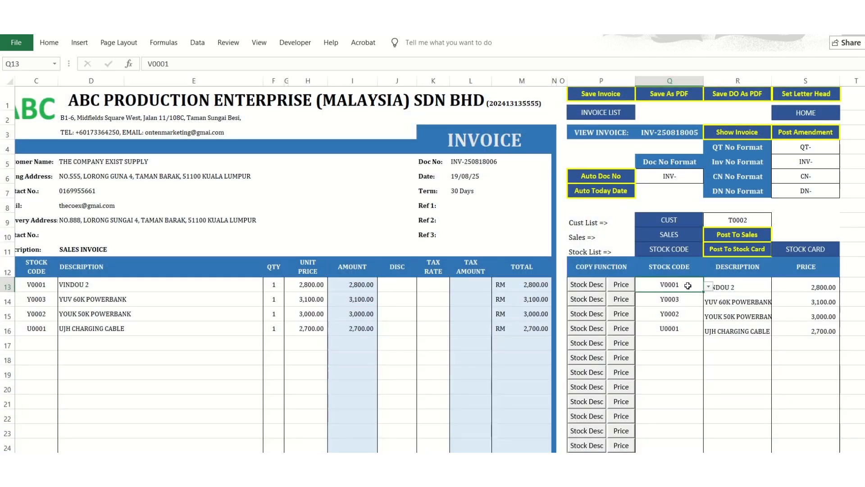
# Select stock code P0001 for the first invoice item and copy its stock description and price into the invoice line.
pyautogui.click(708, 287)
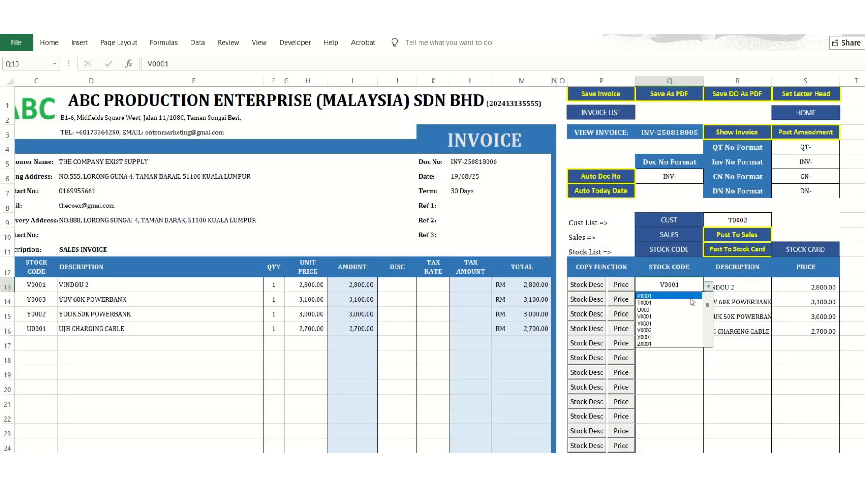
pyautogui.click(691, 297)
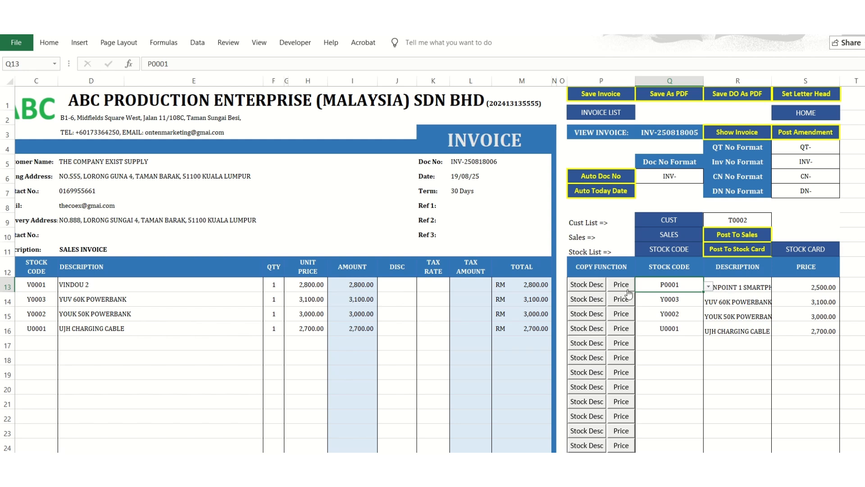
pyautogui.click(587, 285)
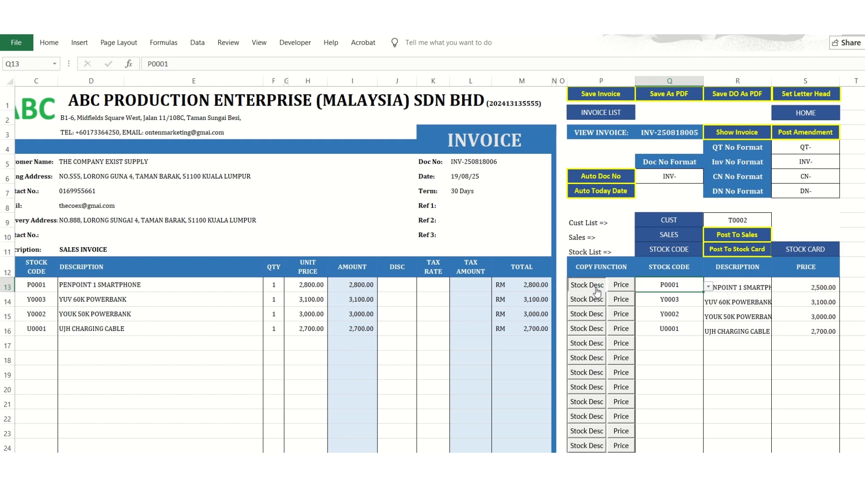
pyautogui.click(87, 288)
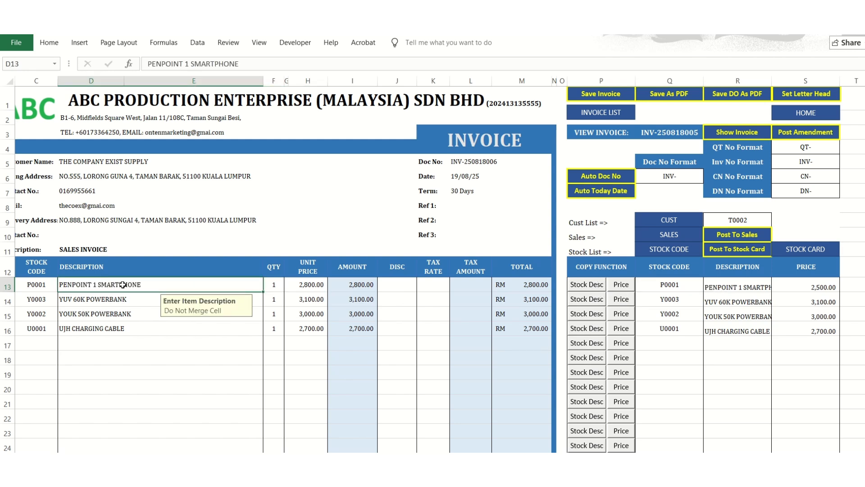
pyautogui.click(621, 285)
pyautogui.click(311, 284)
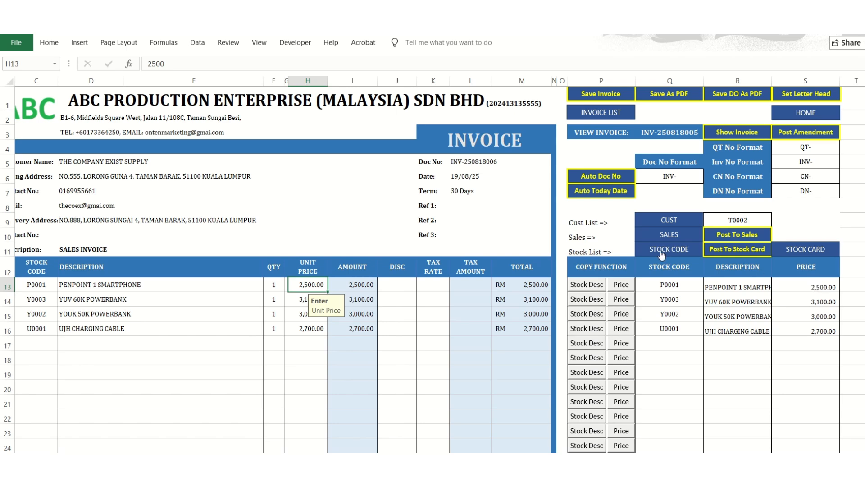
# Look through the stock code list and the invoice listing, and return to the invoice form.
pyautogui.click(656, 249)
pyautogui.moveTo(555, 155); pyautogui.dragTo(556, 340)
pyautogui.click(549, 311)
pyautogui.click(346, 97)
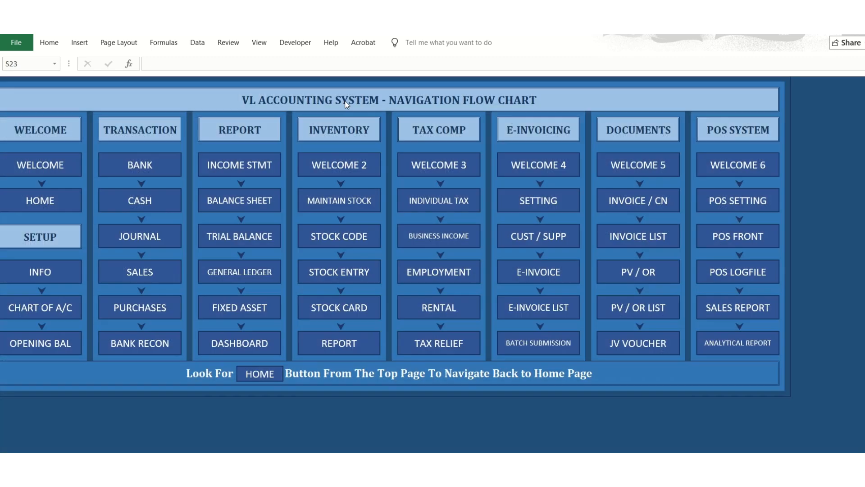
pyautogui.click(621, 232)
pyautogui.click(307, 107)
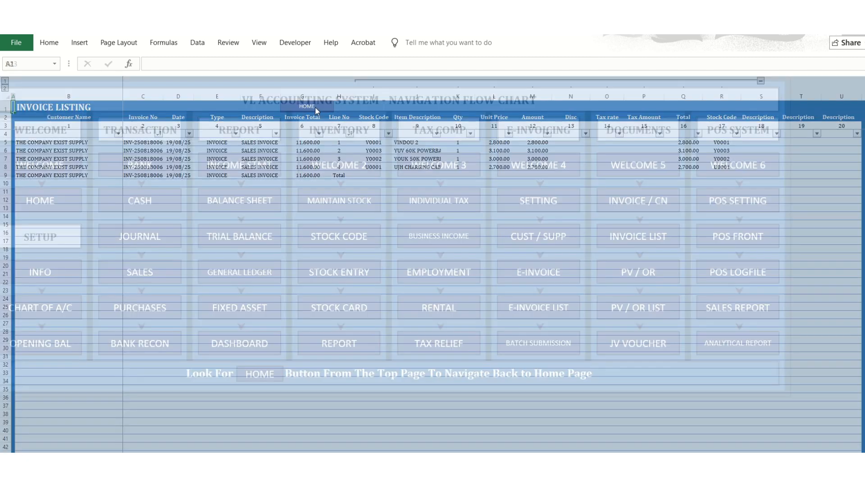
pyautogui.click(676, 197)
# Select stock code Z0002 for the second invoice item and copy its stock description and price into the invoice line.
pyautogui.click(689, 301)
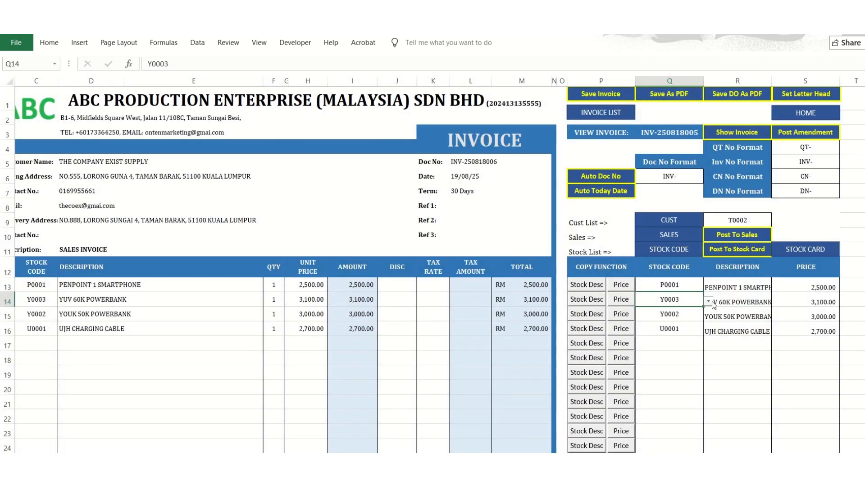
pyautogui.click(708, 301)
pyautogui.click(693, 320)
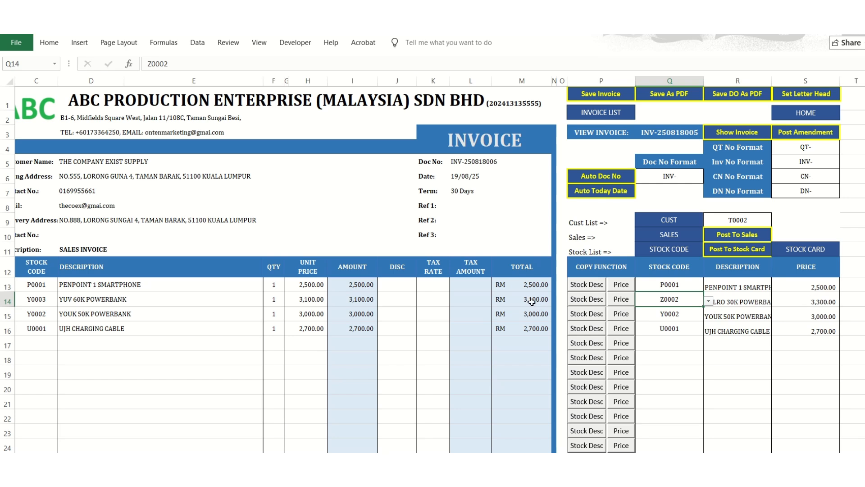
pyautogui.click(586, 300)
pyautogui.click(621, 300)
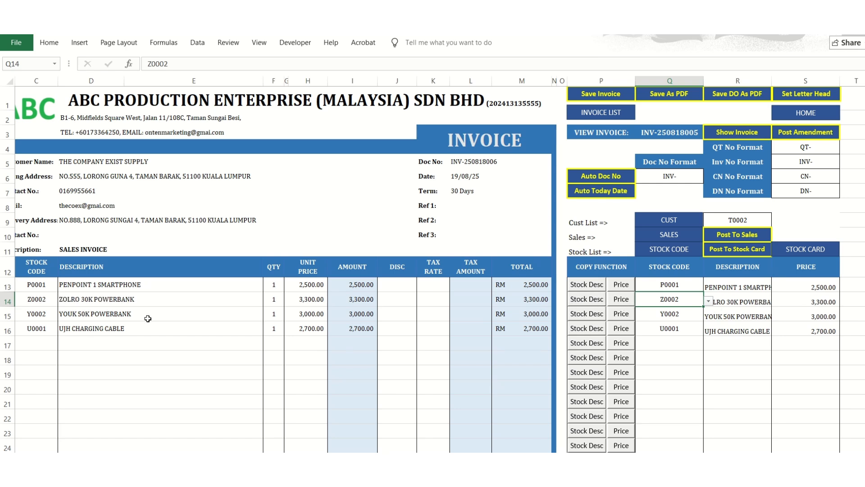
pyautogui.click(143, 299)
pyautogui.write('ASDASD')
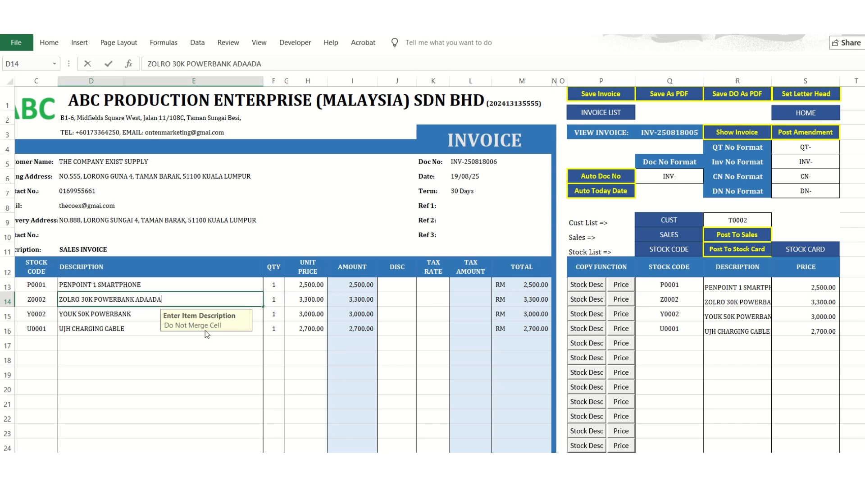
pyautogui.press('Escape')
# Clear the third invoice line, including its item description, stock code, quantity and unit price.
pyautogui.click(109, 316)
pyautogui.press('Delete')
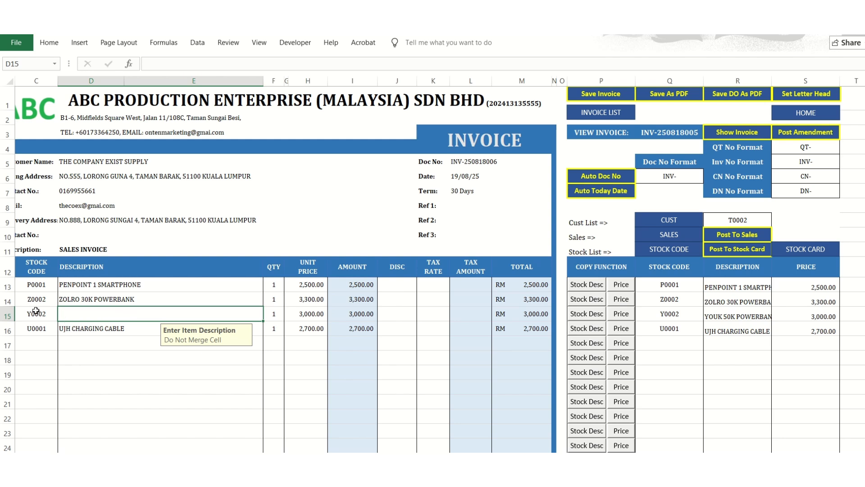
pyautogui.click(37, 313)
pyautogui.press('Delete')
# Enter (1 MONTH WARRANTY) as the description on the blank line below the second invoice item.
pyautogui.click(162, 316)
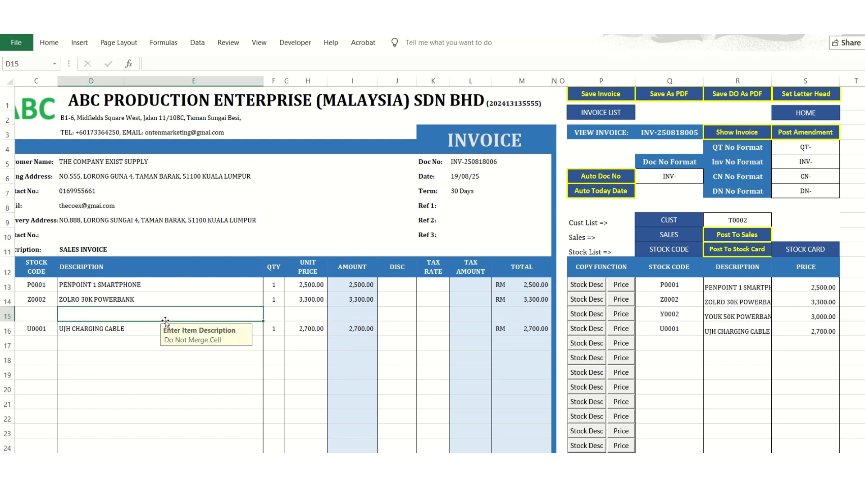
pyautogui.write('(1 MONTH ')
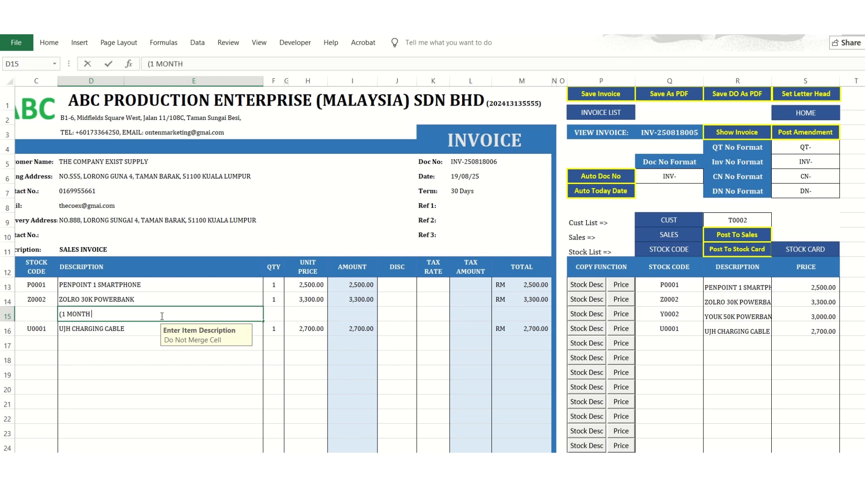
pyautogui.write('WARRANTY')
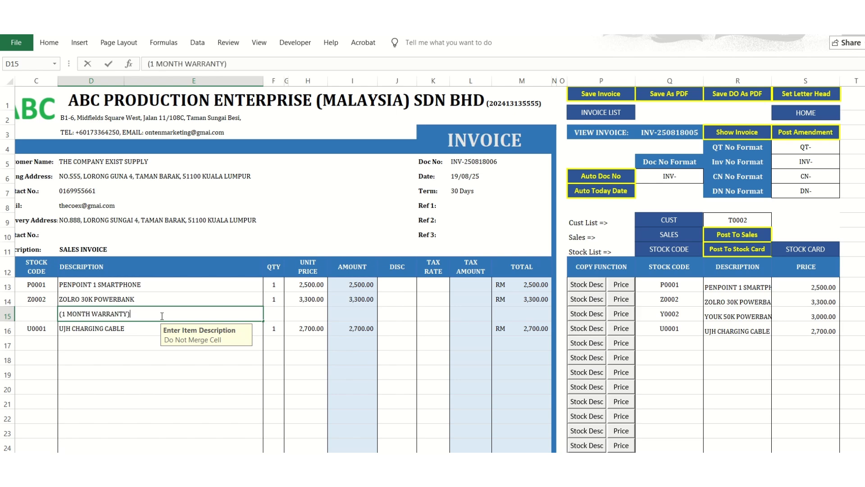
pyautogui.press('Return')
# Try the document types DELIVERY ORDER, QUOTATION and CREDIT NOTE in the form heading, and set it back to INVOICE.
pyautogui.scroll(-8, 343, 298)
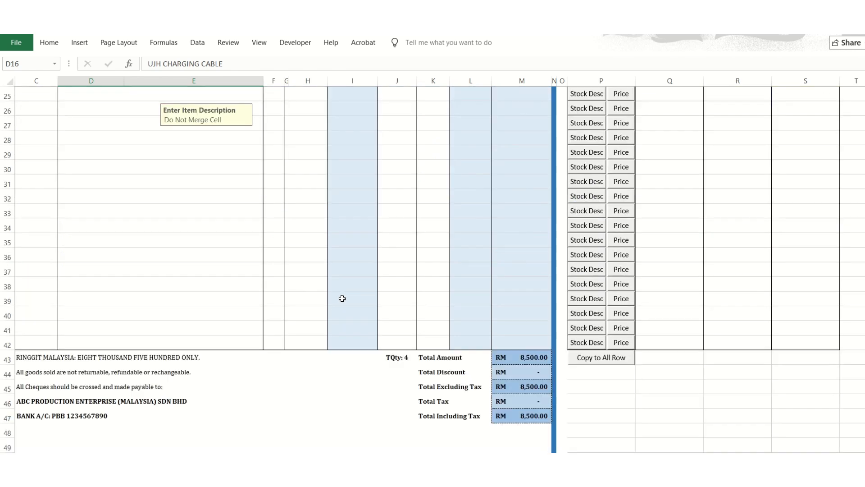
pyautogui.scroll(-2, 342, 298)
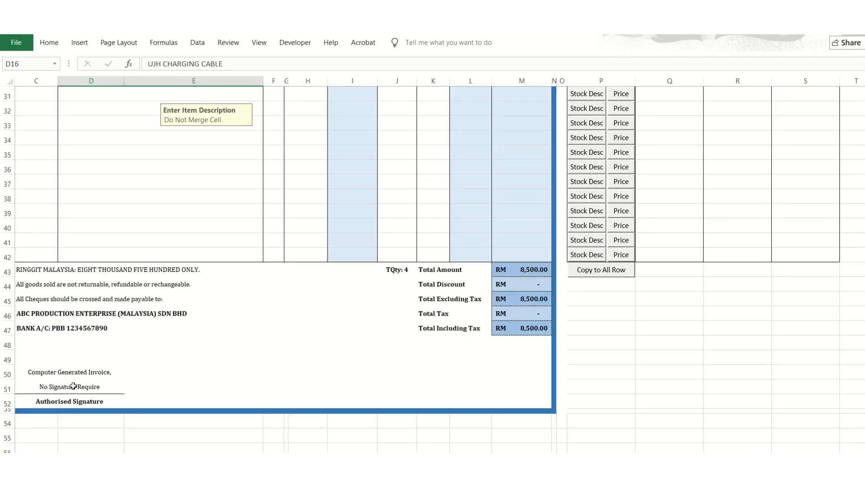
pyautogui.scroll(10, 415, 370)
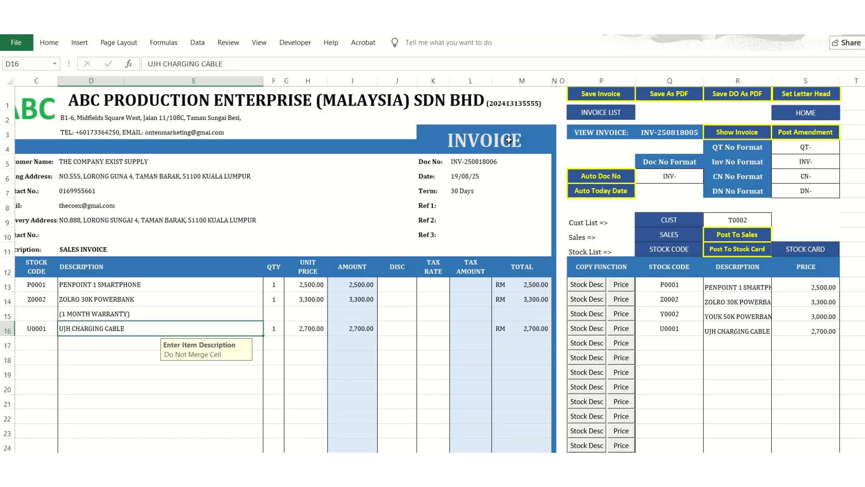
pyautogui.click(538, 138)
pyautogui.click(557, 135)
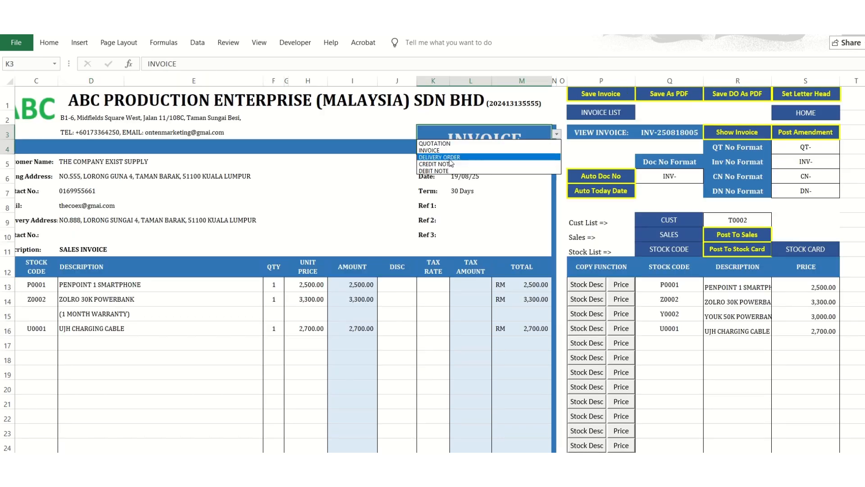
pyautogui.click(474, 157)
pyautogui.click(556, 135)
pyautogui.click(547, 143)
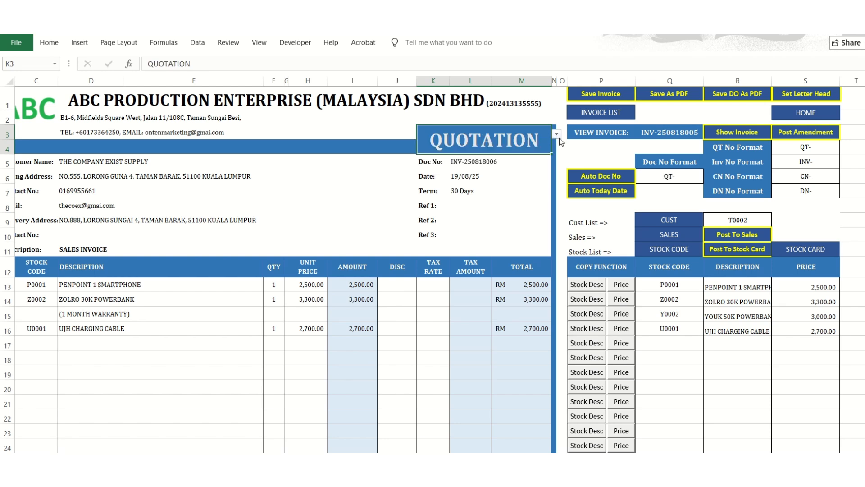
pyautogui.click(557, 135)
pyautogui.click(480, 164)
pyautogui.click(557, 134)
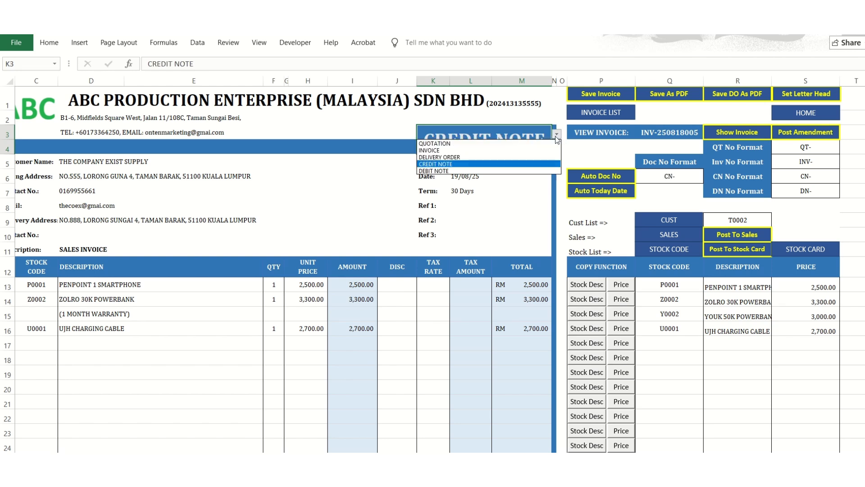
pyautogui.click(515, 151)
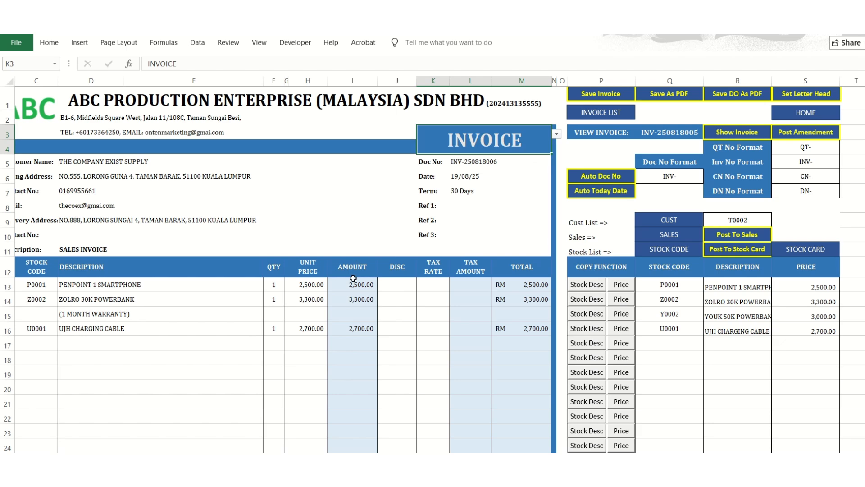
# Try to save the invoice, and check the saved entries in the invoice listing before returning to the invoice form.
pyautogui.click(598, 96)
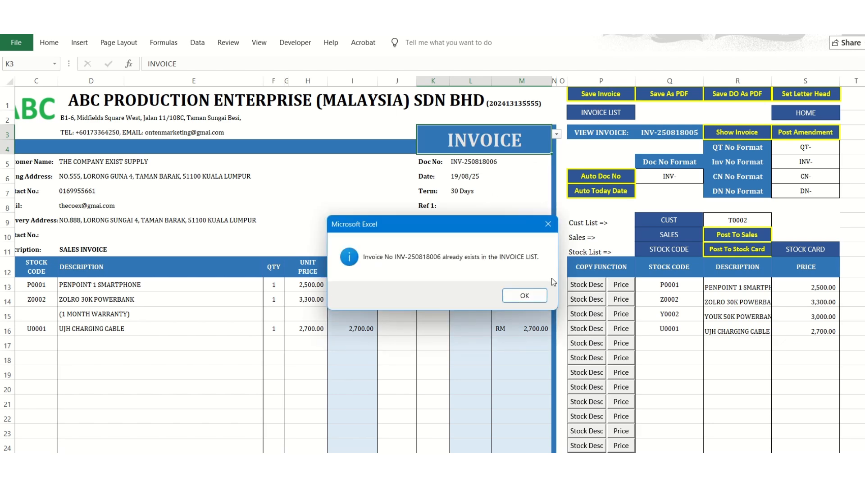
pyautogui.click(536, 299)
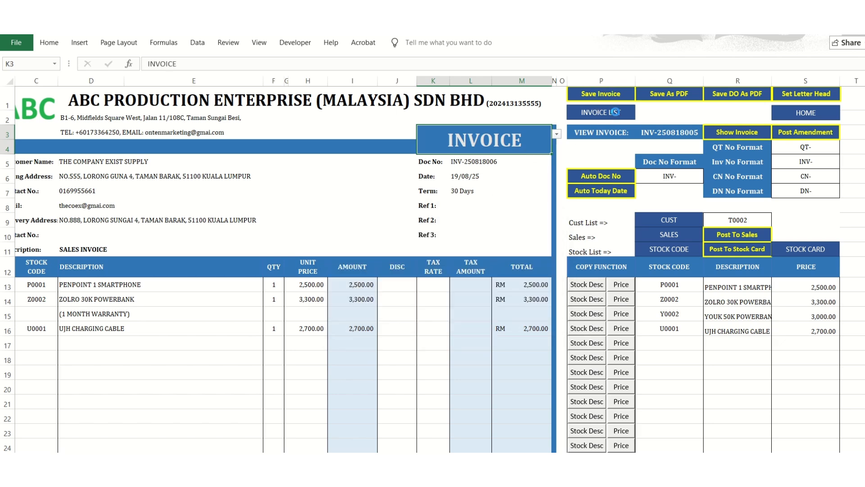
pyautogui.click(615, 112)
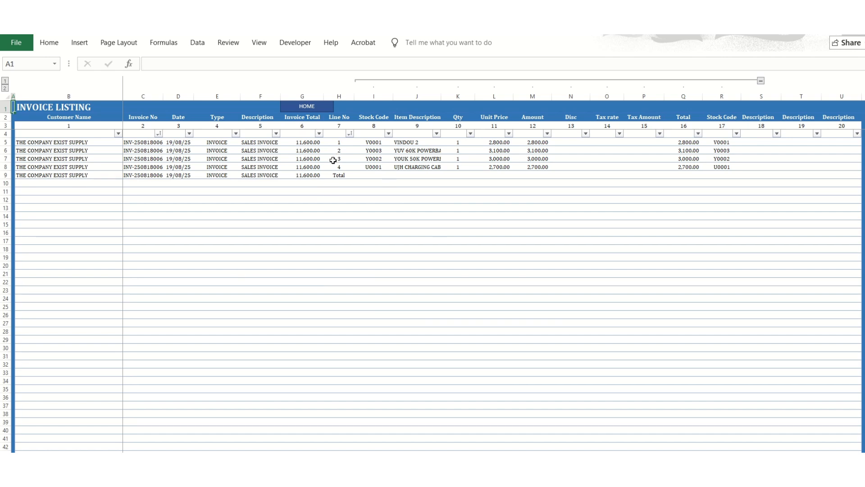
pyautogui.click(329, 109)
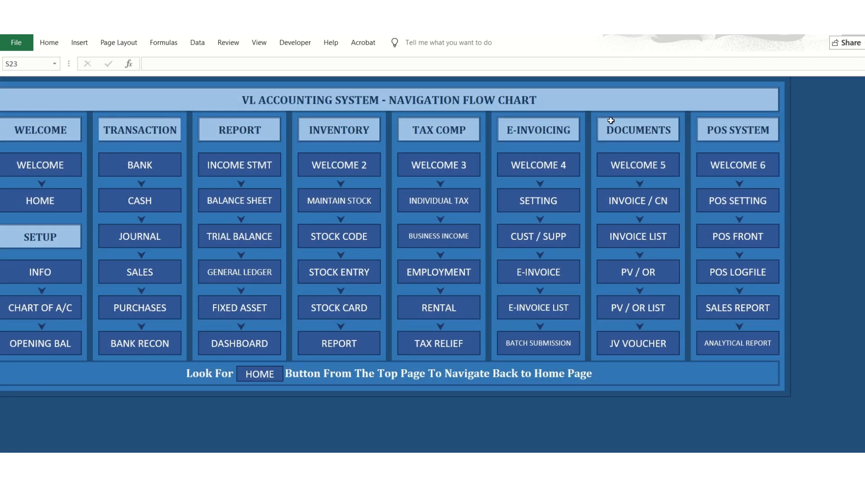
pyautogui.click(609, 234)
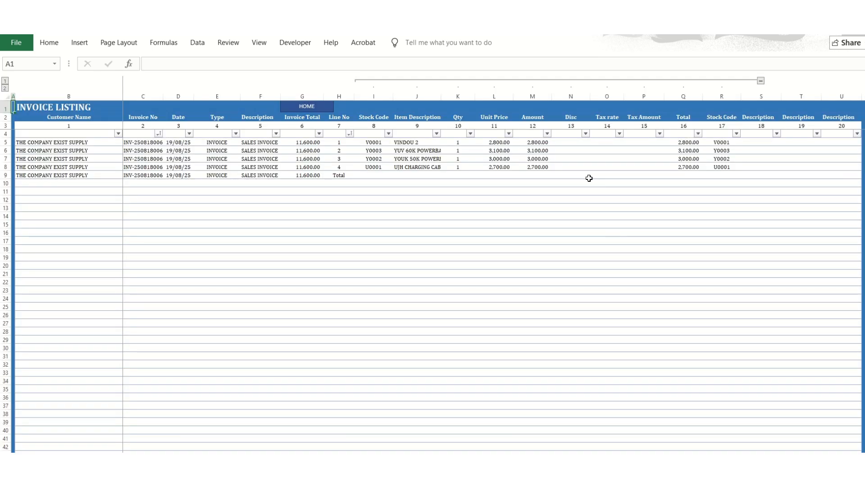
pyautogui.click(321, 109)
pyautogui.click(638, 238)
pyautogui.click(328, 109)
pyautogui.click(615, 209)
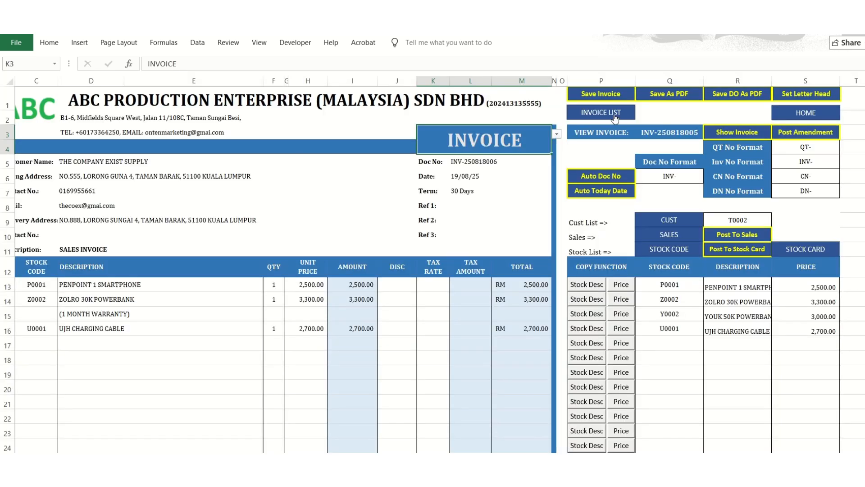
# Choose the saved invoice number for viewing and load that invoice's record back into the invoice form.
pyautogui.click(671, 131)
pyautogui.click(708, 134)
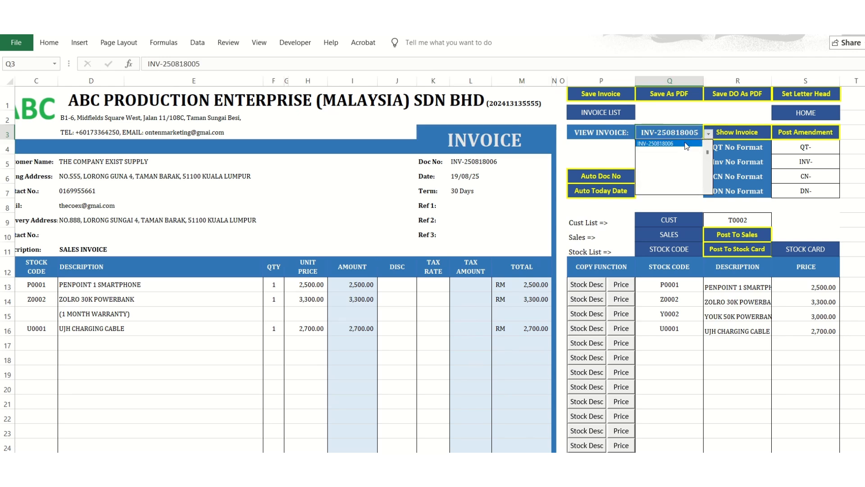
pyautogui.click(686, 144)
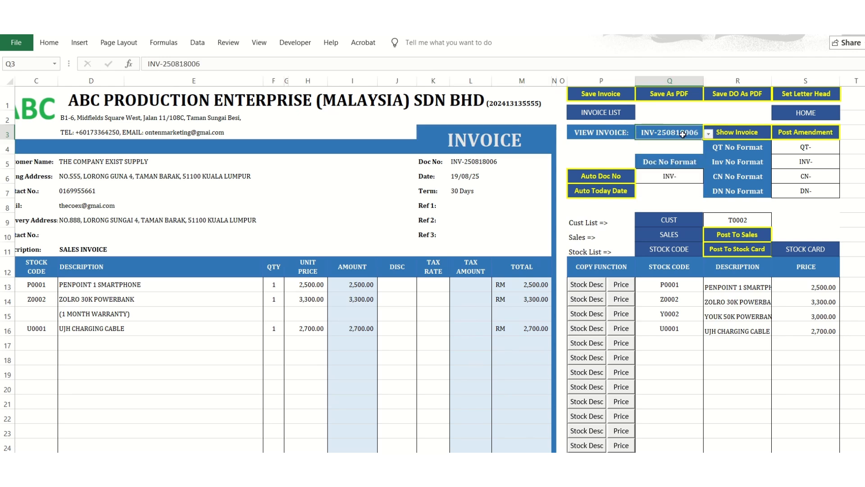
pyautogui.click(734, 134)
pyautogui.click(526, 293)
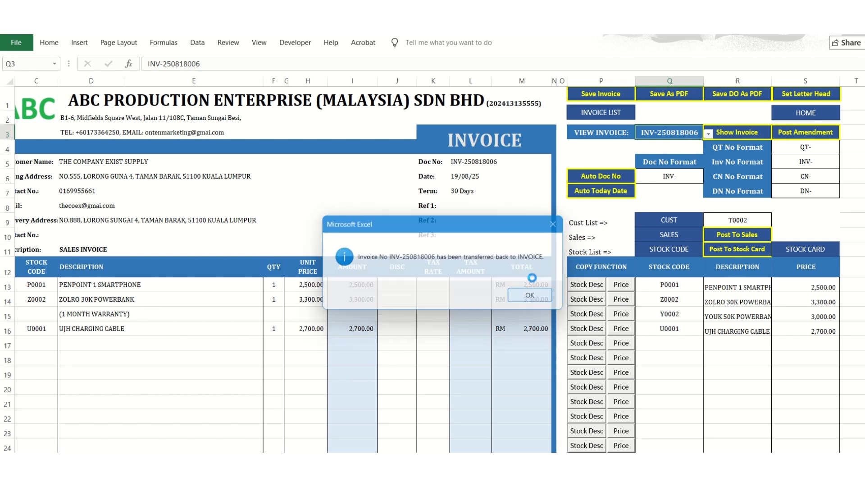
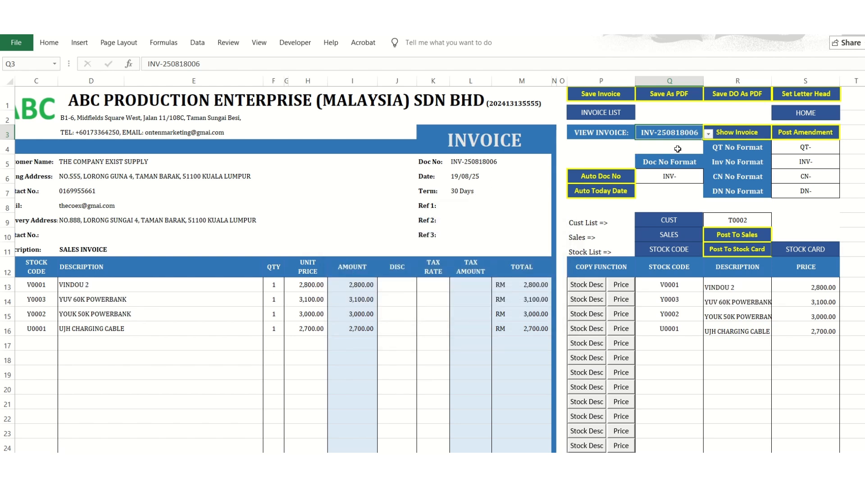
# Examine the document number prefixes set for quotations, credit notes and debit notes beside the invoice form.
pyautogui.click(709, 133)
pyautogui.click(708, 135)
pyautogui.click(796, 150)
pyautogui.click(799, 174)
pyautogui.click(793, 192)
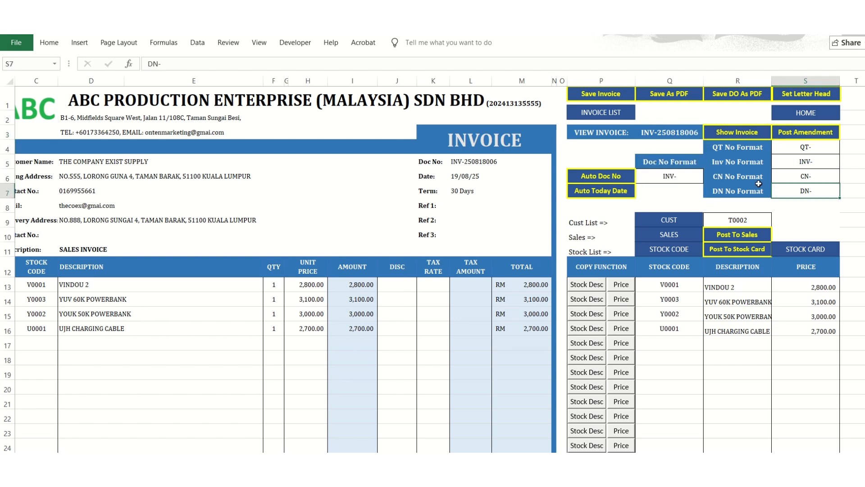
# Generate the invoice's document number automatically and set its date to today's date, 25/08/25.
pyautogui.click(511, 165)
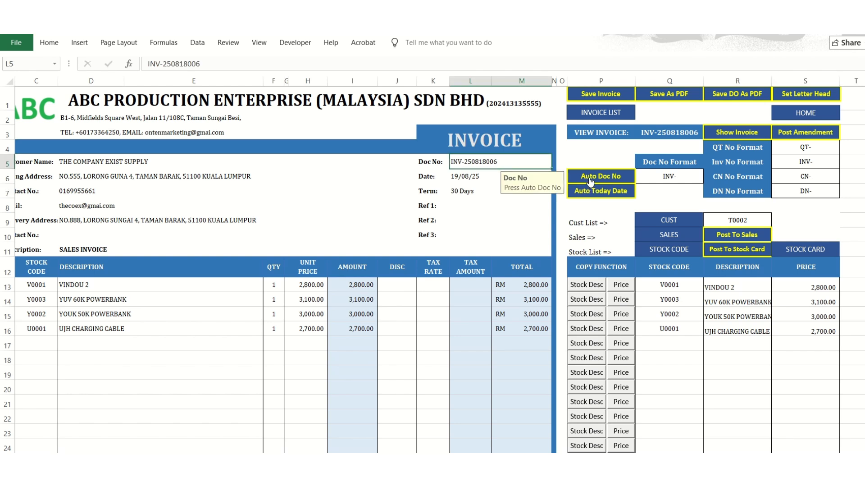
pyautogui.click(602, 198)
pyautogui.click(463, 179)
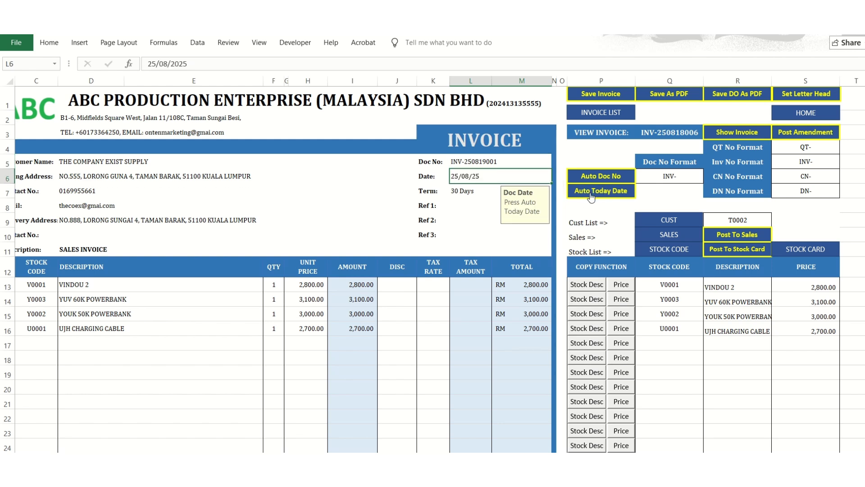
pyautogui.click(605, 180)
pyautogui.click(584, 194)
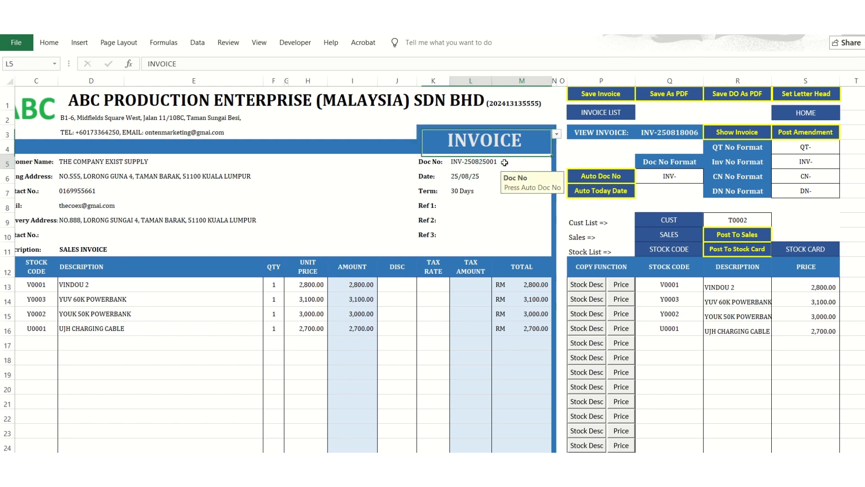
pyautogui.click(595, 176)
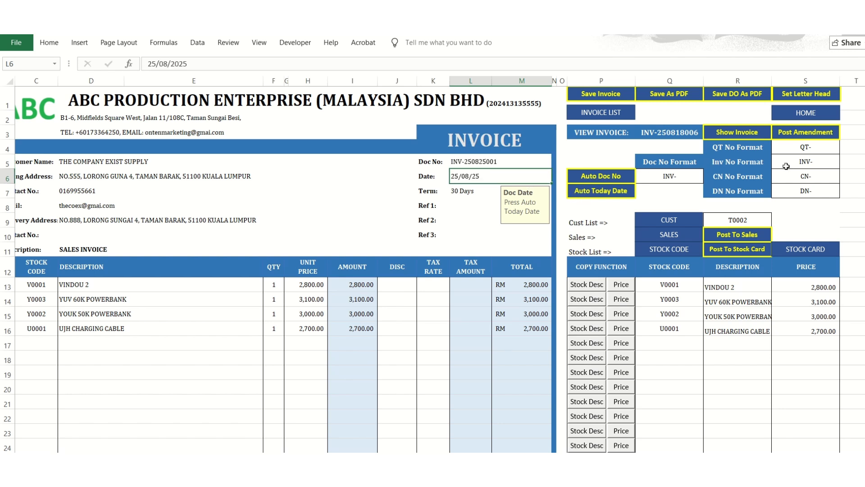
# Change the document type to QUOTATION, clear the document number and date, and regenerate both automatically.
pyautogui.click(544, 144)
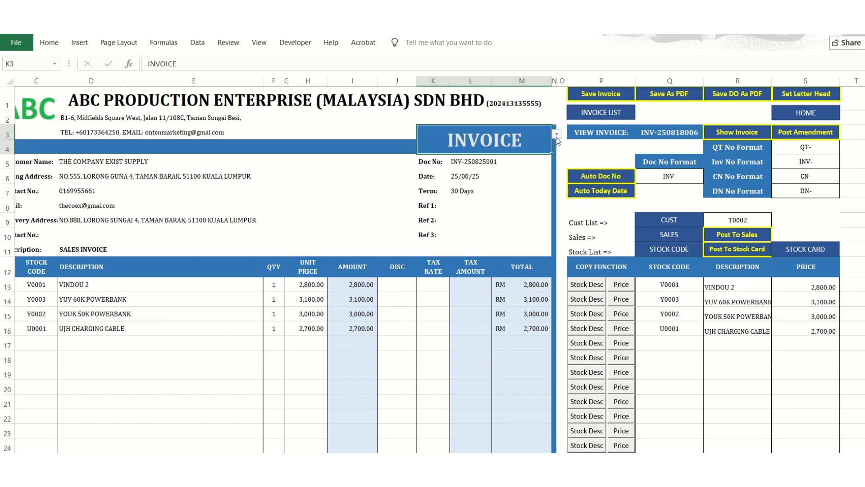
pyautogui.click(557, 135)
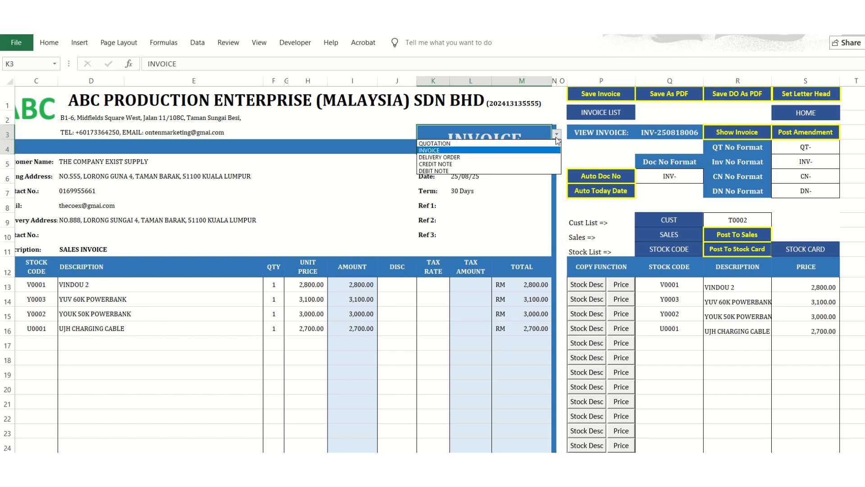
pyautogui.click(492, 144)
pyautogui.click(482, 164)
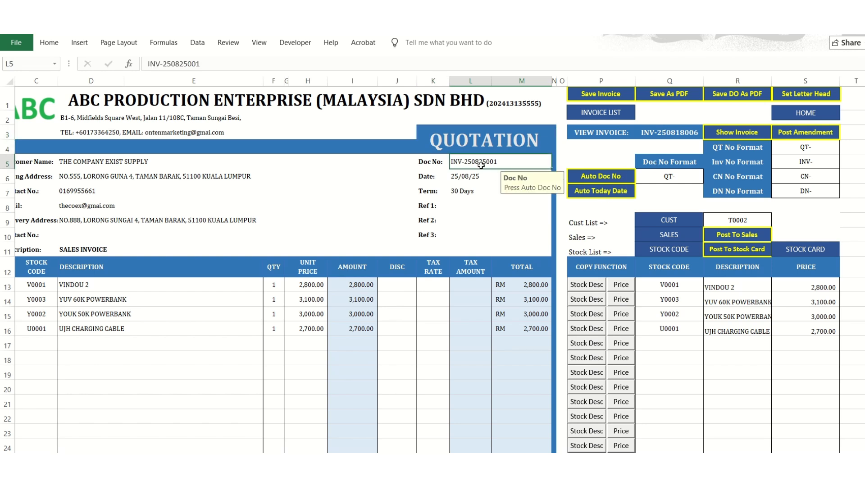
pyautogui.press('Delete')
pyautogui.click(473, 176)
pyautogui.press('Delete')
pyautogui.click(595, 178)
pyautogui.click(593, 191)
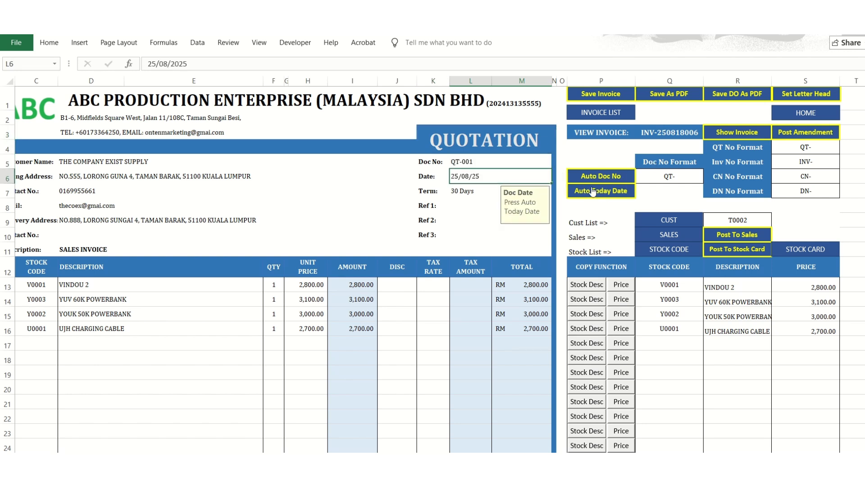
# Set the document type in the form heading back to INVOICE.
pyautogui.click(543, 135)
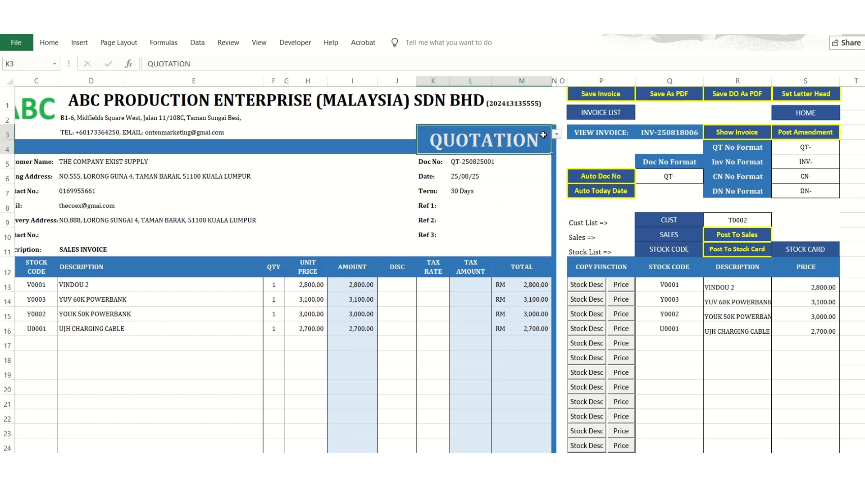
pyautogui.click(556, 134)
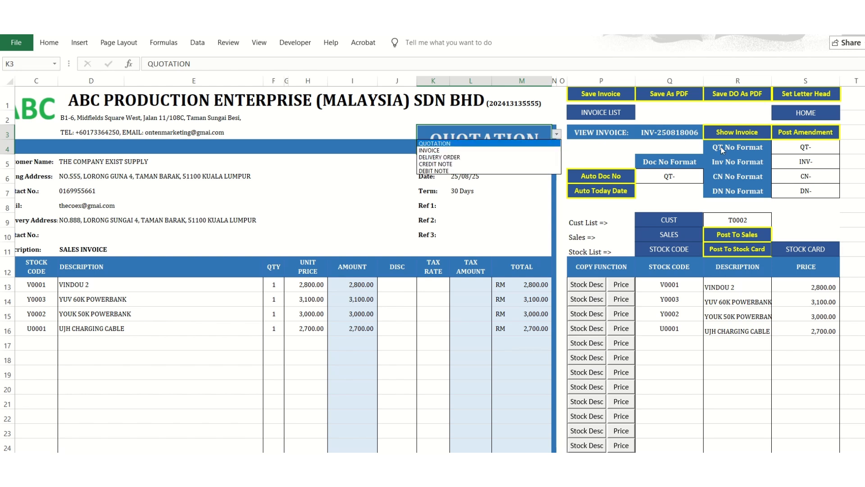
pyautogui.press('Escape')
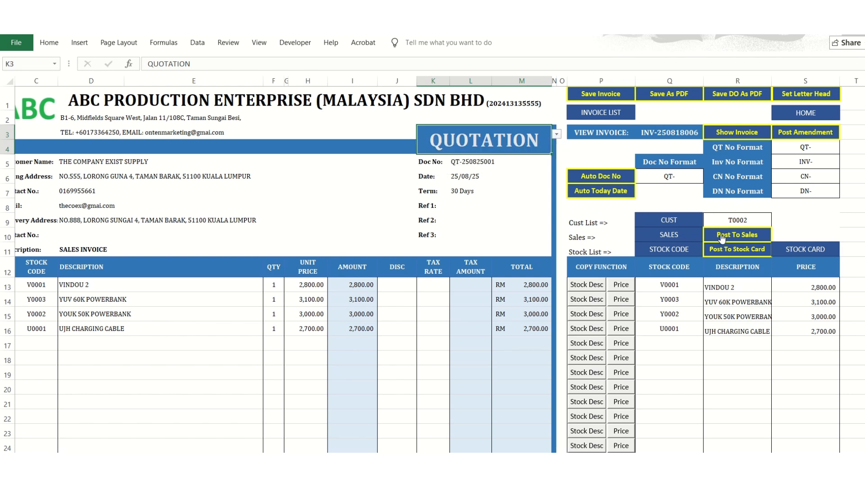
pyautogui.click(557, 134)
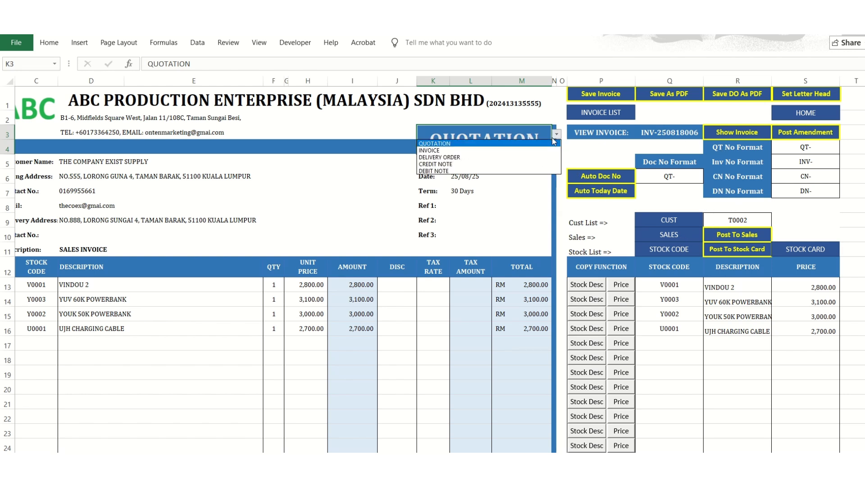
pyautogui.click(512, 150)
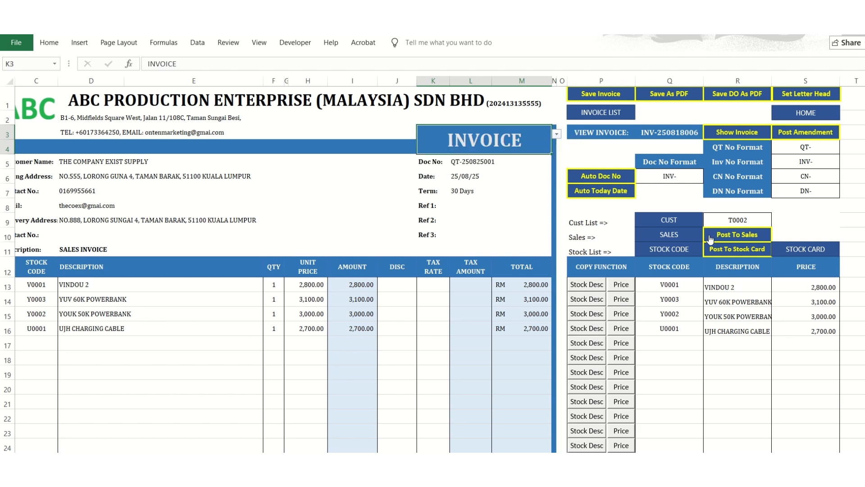
# Post the invoice to the sales records and check the description and amount in its new row.
pyautogui.click(711, 239)
pyautogui.click(489, 295)
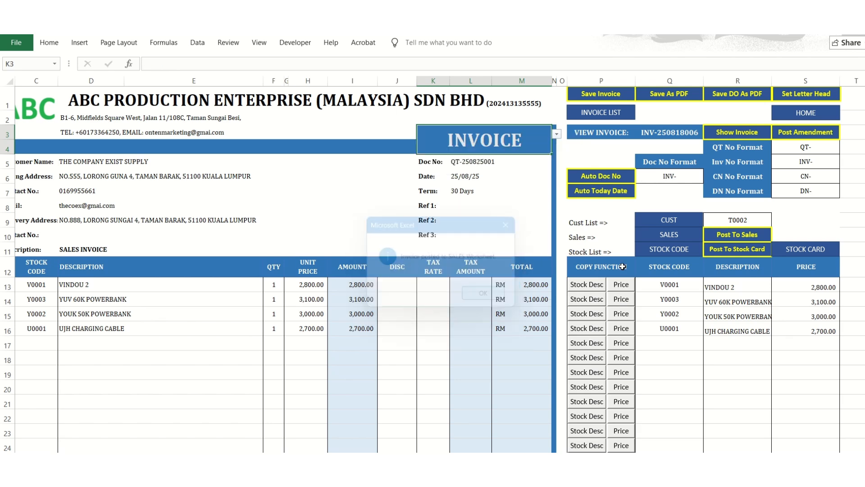
pyautogui.click(661, 235)
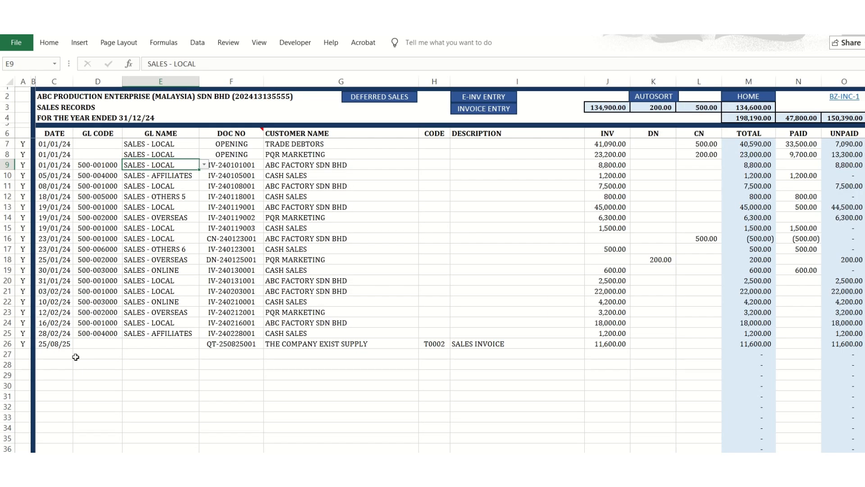
pyautogui.click(471, 344)
pyautogui.click(600, 343)
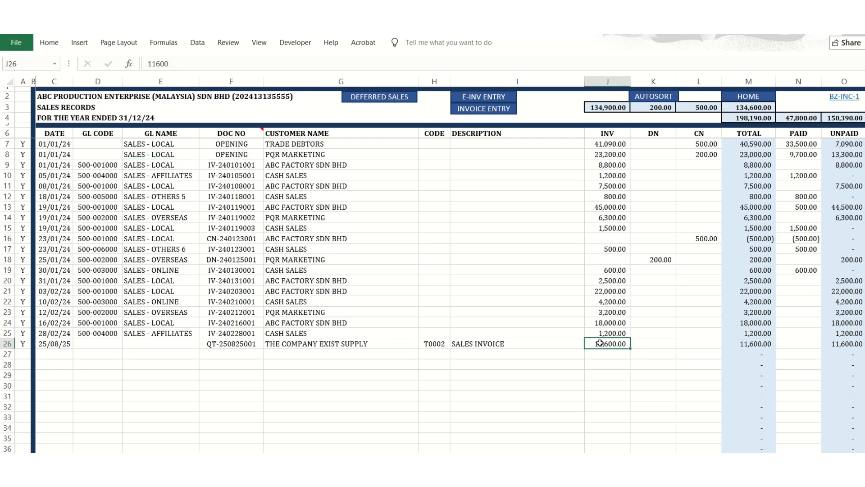
# Look at the invoice listing by way of the home page and return to the invoice form.
pyautogui.click(743, 98)
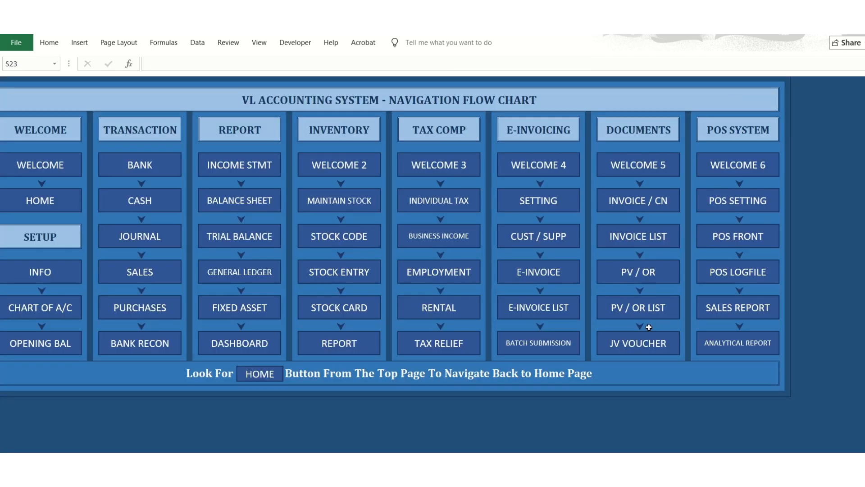
pyautogui.click(620, 235)
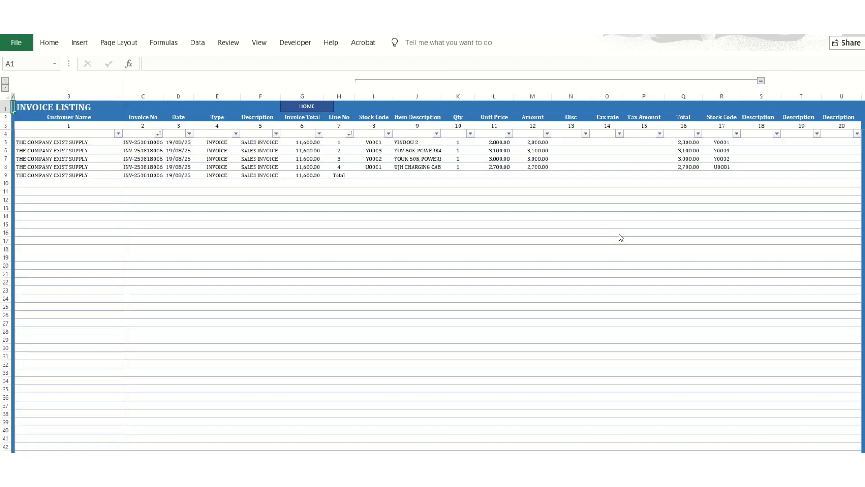
pyautogui.click(315, 111)
pyautogui.click(601, 207)
# Set the tax rate of the first invoice item, VINDOU 2, to 5%.
pyautogui.scroll(-4, 451, 329)
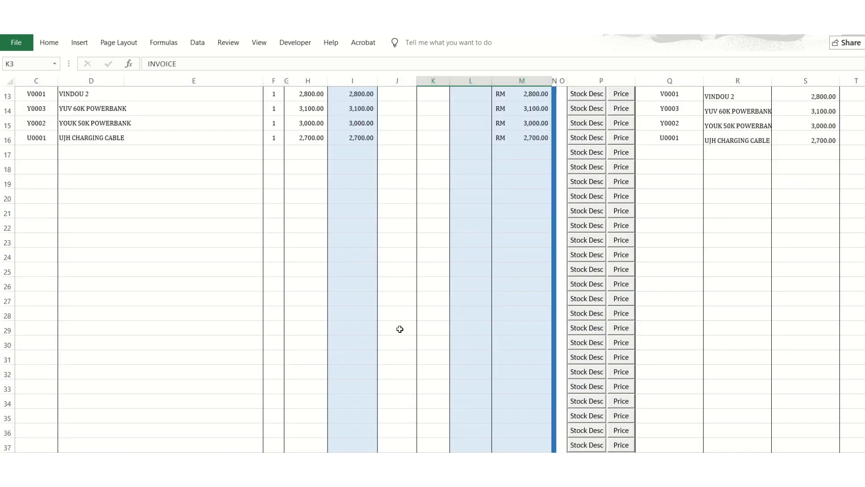
pyautogui.scroll(4, 400, 329)
pyautogui.click(419, 285)
pyautogui.write('5')
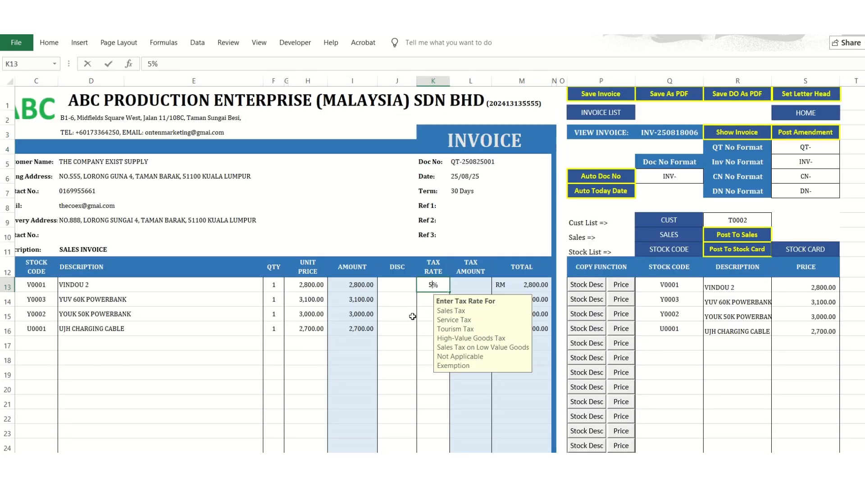
pyautogui.press('Return')
pyautogui.scroll(-8, 419, 315)
pyautogui.scroll(8, 423, 319)
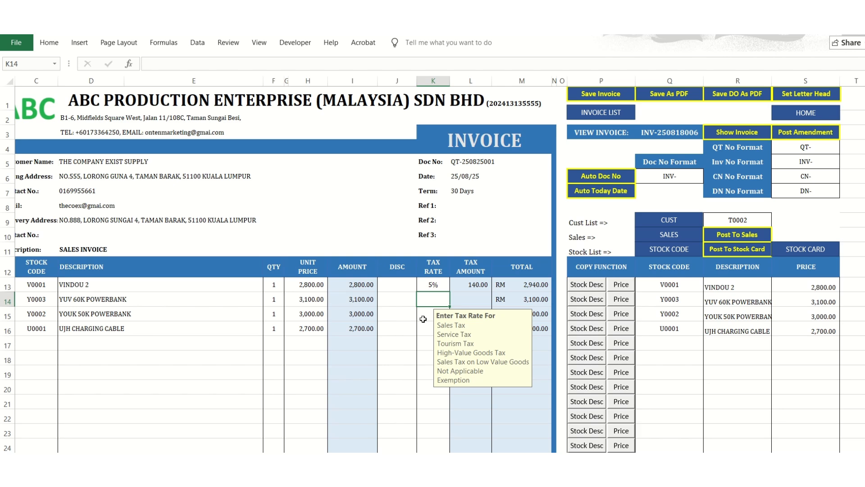
# Try to post the taxed invoice to sales again and open the sales records.
pyautogui.click(714, 234)
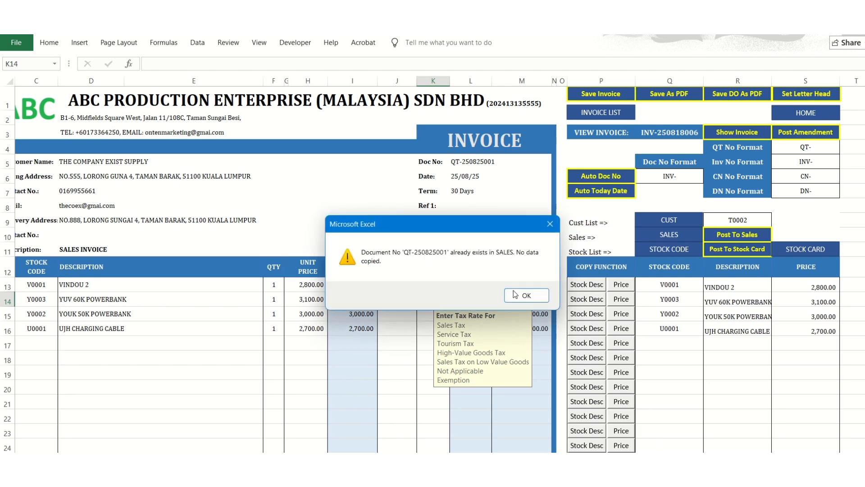
pyautogui.click(514, 299)
pyautogui.click(666, 234)
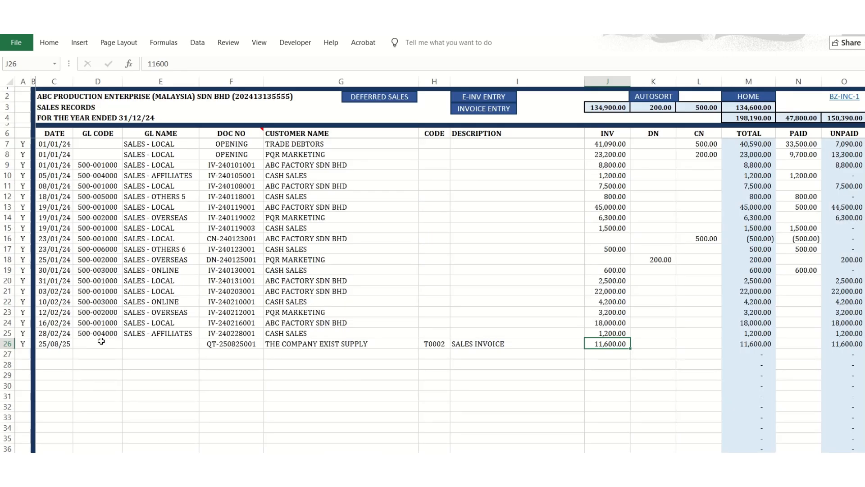
# Clear the date, document number, customer, code, description and amount of the posted invoice in row 26 of the sales records.
pyautogui.click(61, 345)
pyautogui.press('Delete')
pyautogui.moveTo(225, 345); pyautogui.dragTo(579, 356)
pyautogui.press('Delete')
pyautogui.click(604, 343)
pyautogui.press('Delete')
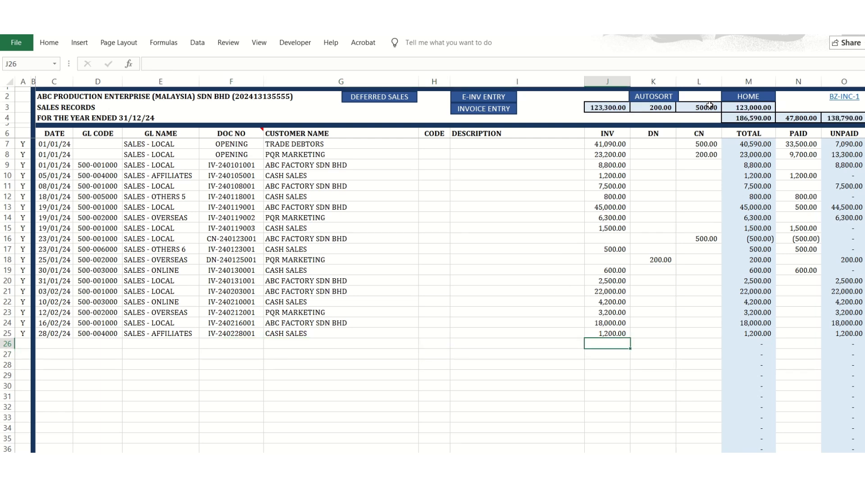
# Go back to the invoice form and post the taxed invoice to the sales records.
pyautogui.click(743, 96)
pyautogui.click(665, 201)
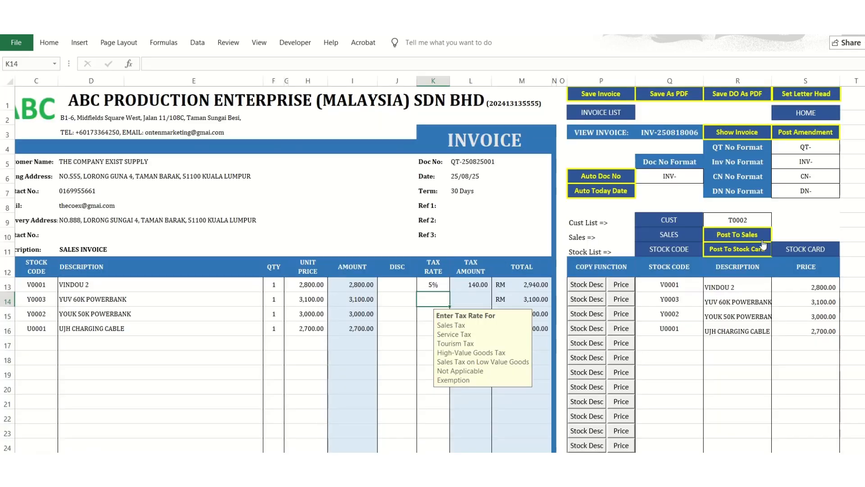
pyautogui.click(740, 234)
pyautogui.press('Return')
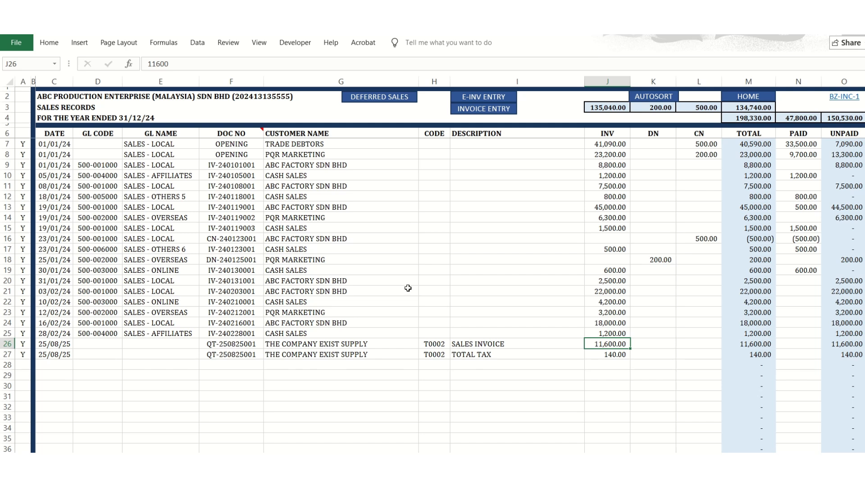
# Assign the GL name SALES - LOCAL to the posted SALES INVOICE row in the sales records.
pyautogui.click(67, 346)
pyautogui.click(151, 344)
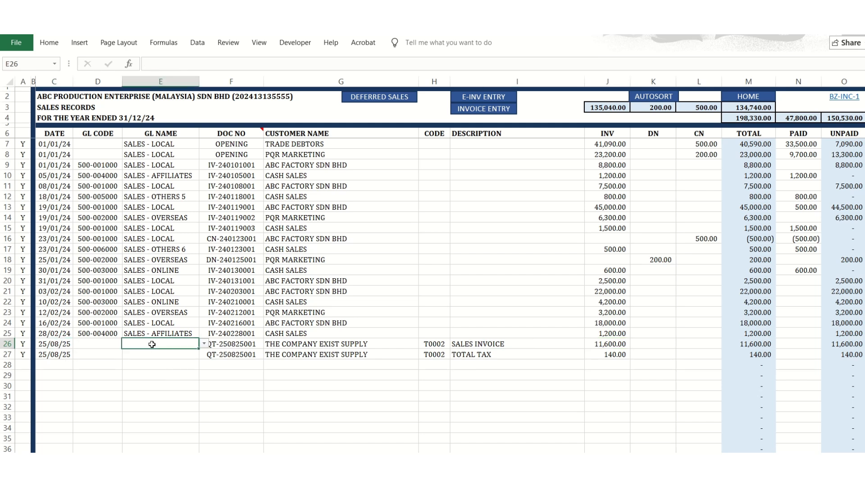
pyautogui.click(204, 344)
pyautogui.click(205, 388)
pyautogui.click(205, 388)
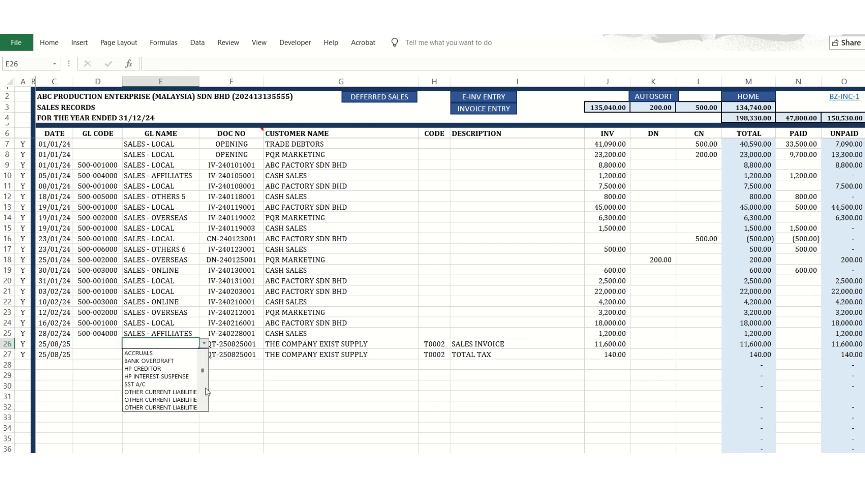
pyautogui.click(205, 388)
pyautogui.click(205, 388)
pyautogui.click(203, 363)
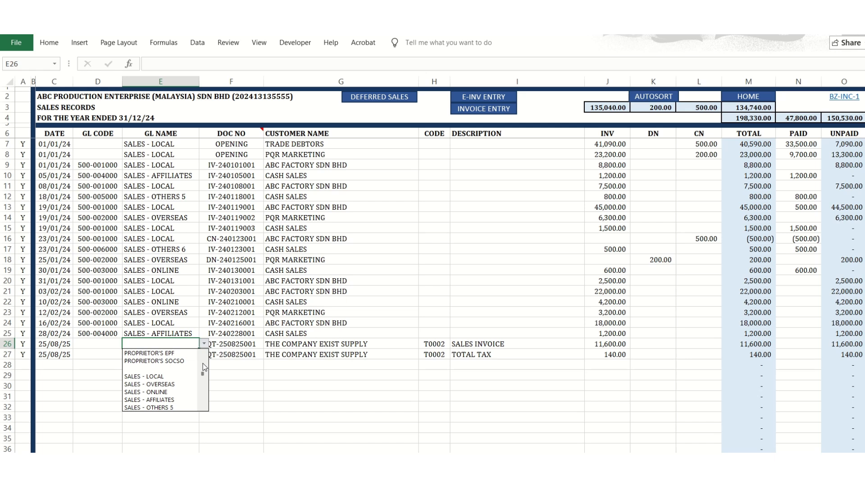
pyautogui.click(169, 378)
# Assign the GL name SALES - OVERSEAS to the TOTAL TAX row and return to the home page.
pyautogui.click(189, 354)
pyautogui.click(204, 354)
pyautogui.scroll(-2, 205, 388)
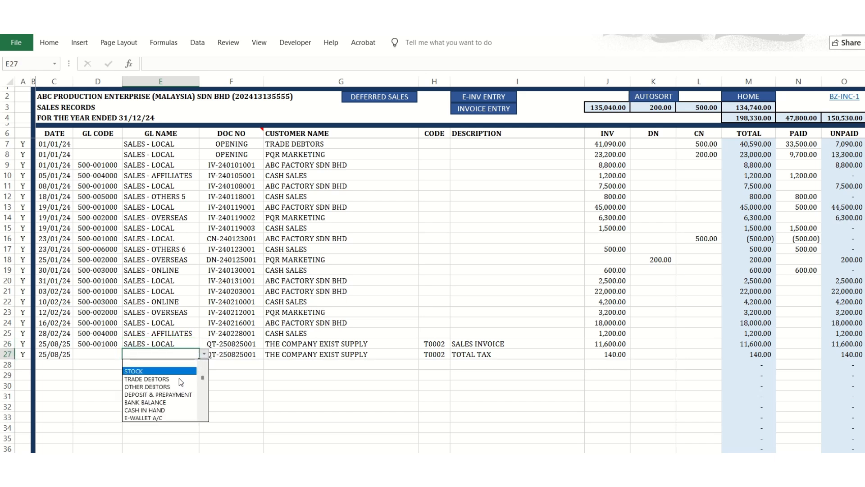
pyautogui.scroll(-8, 205, 402)
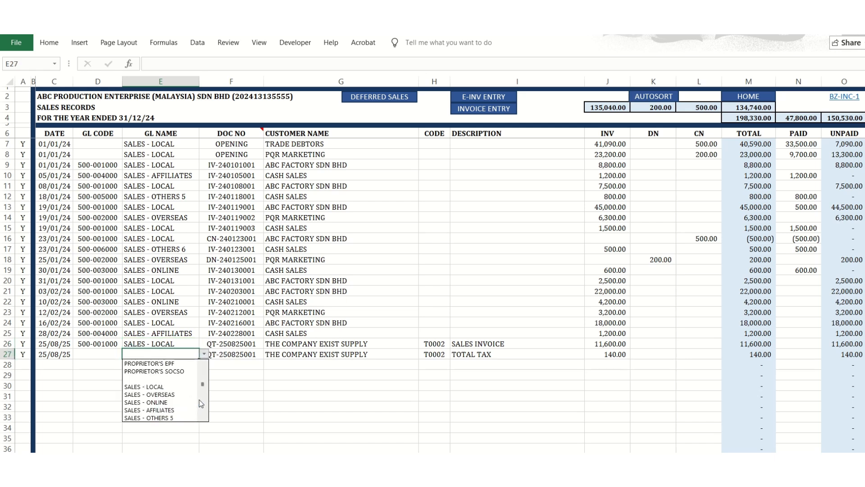
pyautogui.click(203, 380)
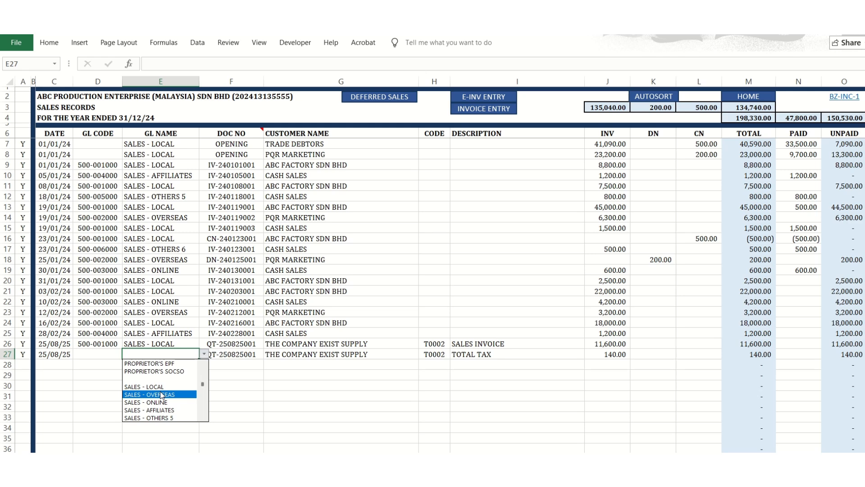
pyautogui.click(166, 390)
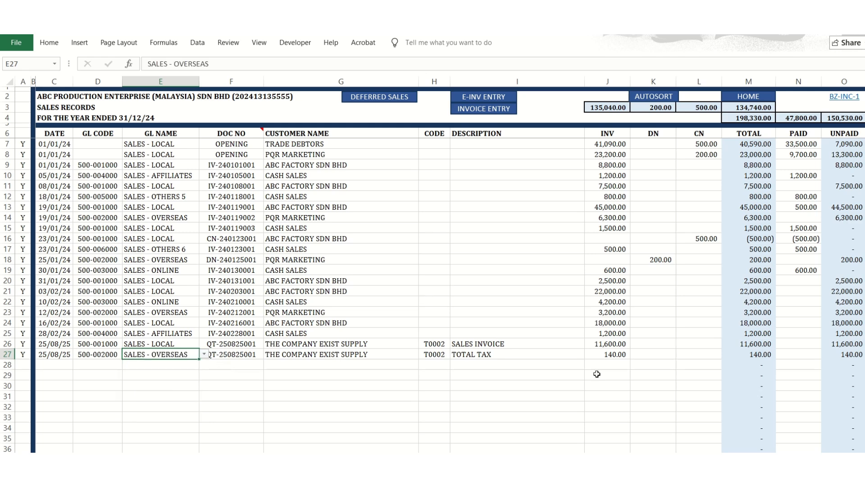
pyautogui.click(754, 104)
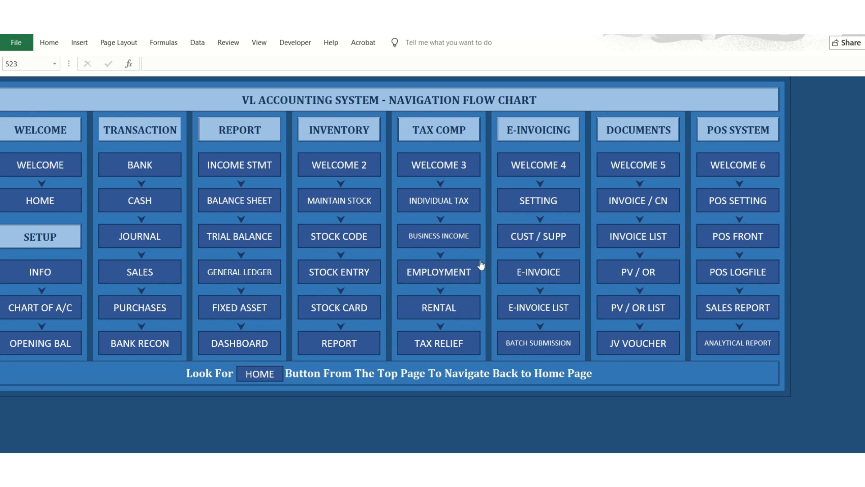
# Check the debit and credit totals at the end of the trial balance and return to the home page.
pyautogui.click(235, 239)
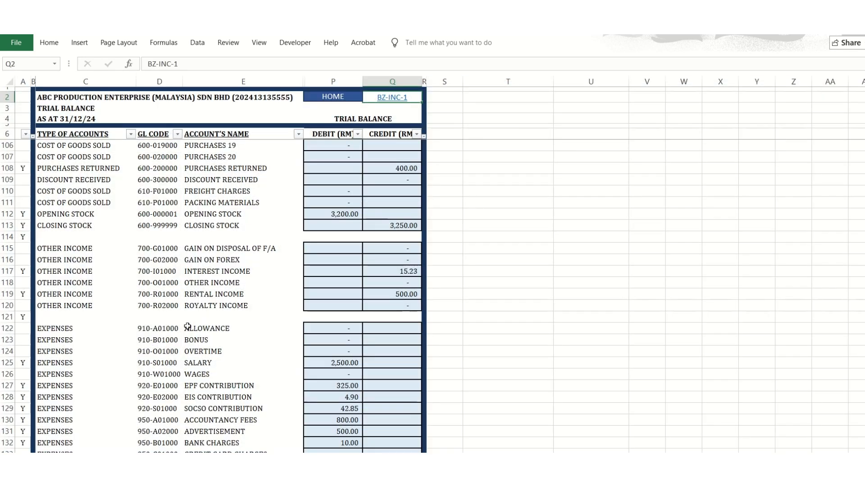
pyautogui.scroll(-14, 207, 320)
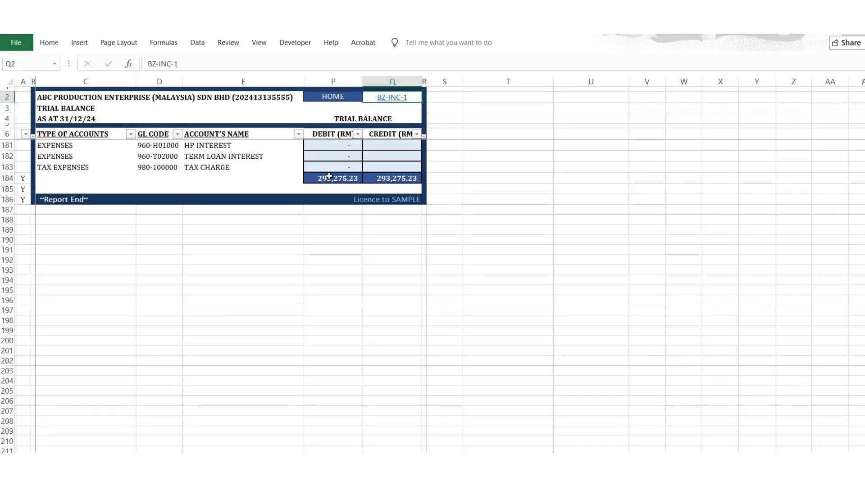
pyautogui.click(344, 96)
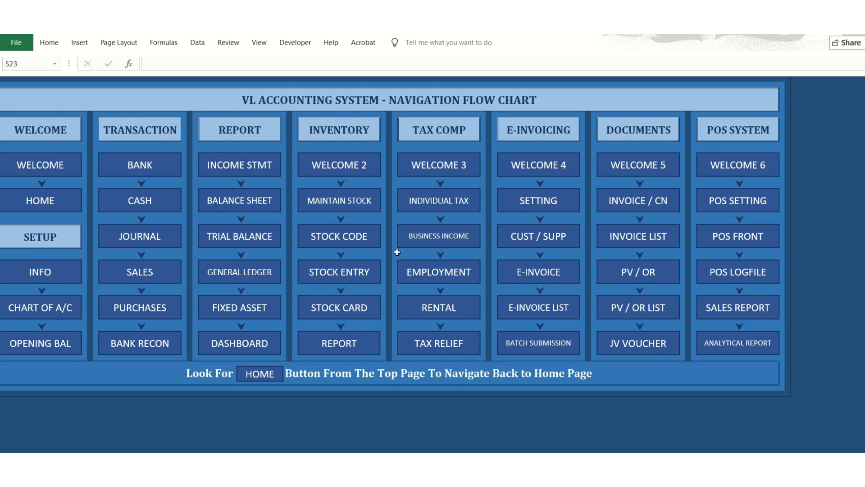
# Open the PV / OR form, demonstrate switching between PAYMENT VOUCHER and OFFICIAL RECEIPT, and select the two description lines with PAYMENT VOUCHER set.
pyautogui.click(614, 267)
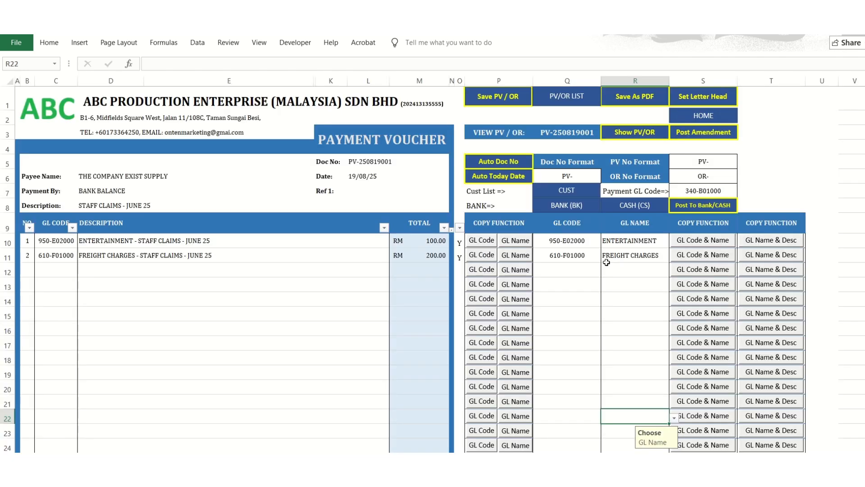
pyautogui.click(434, 141)
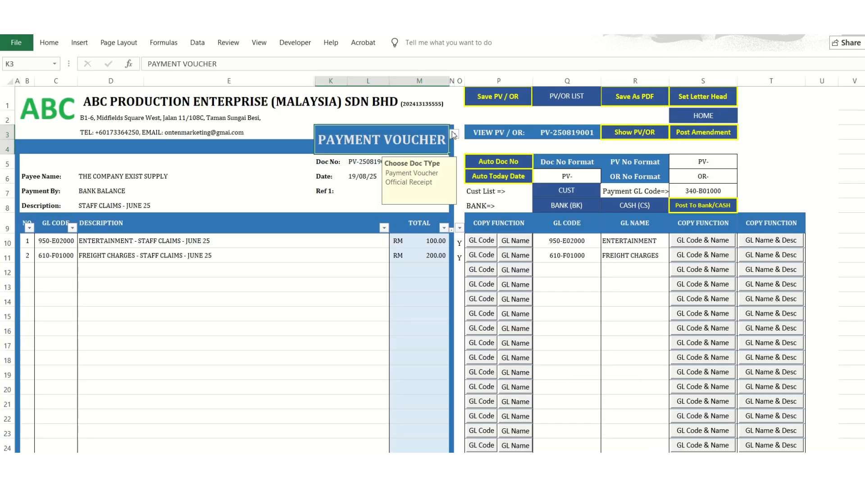
pyautogui.click(454, 134)
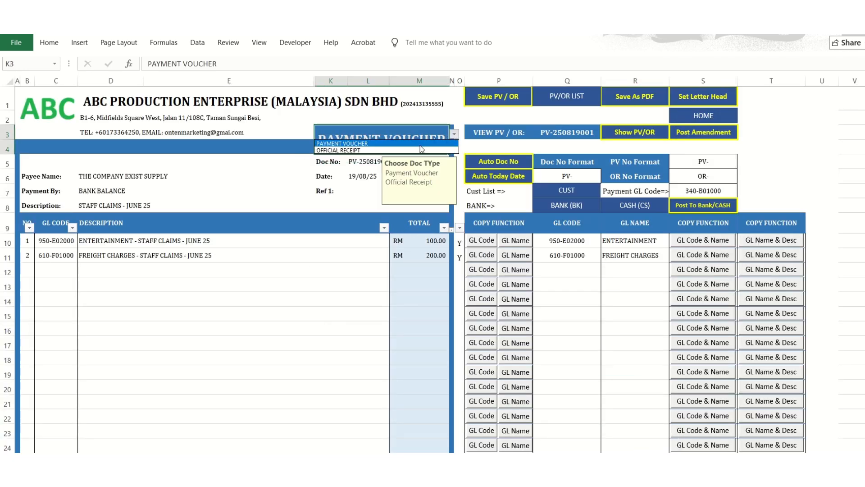
pyautogui.click(338, 145)
pyautogui.click(453, 134)
pyautogui.click(392, 150)
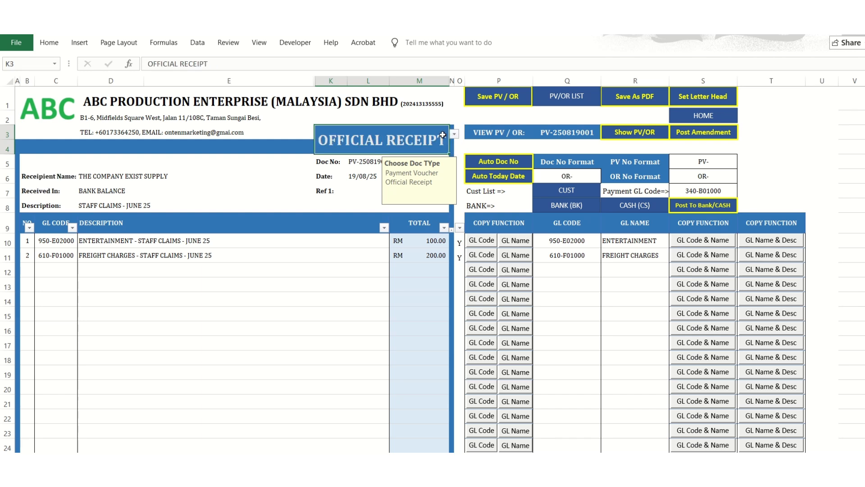
pyautogui.click(453, 134)
pyautogui.click(440, 144)
pyautogui.moveTo(189, 242); pyautogui.dragTo(387, 256)
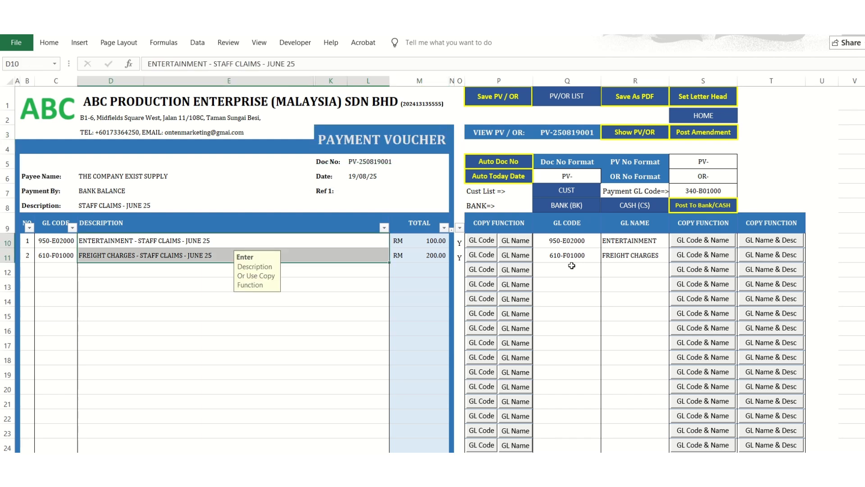
# Switch the document type to OFFICIAL RECEIPT and fill in today's date and an automatic document number.
pyautogui.click(406, 136)
pyautogui.click(454, 134)
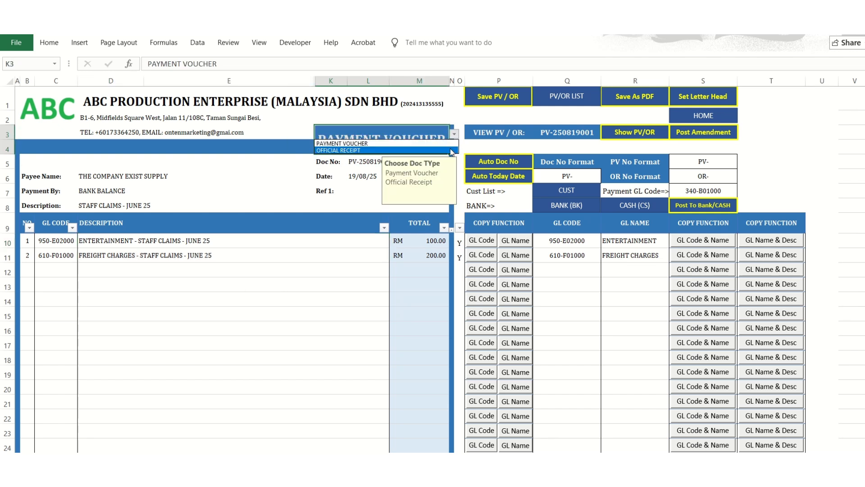
pyautogui.click(426, 144)
pyautogui.click(455, 134)
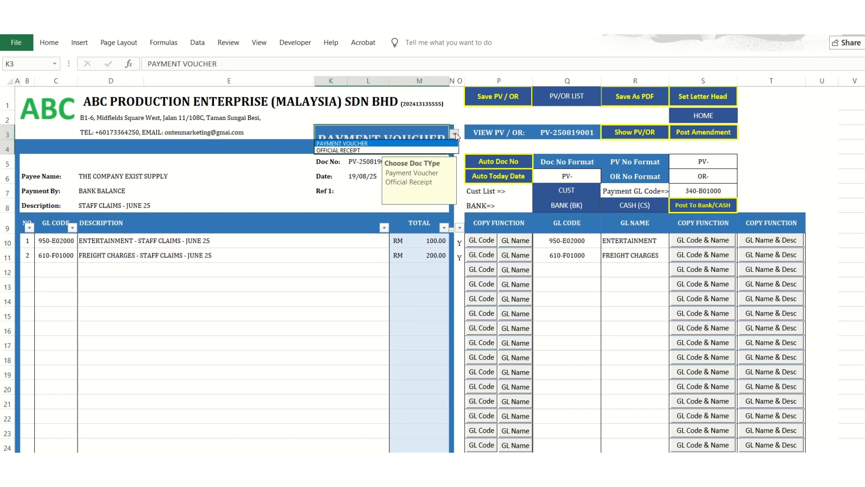
pyautogui.click(410, 150)
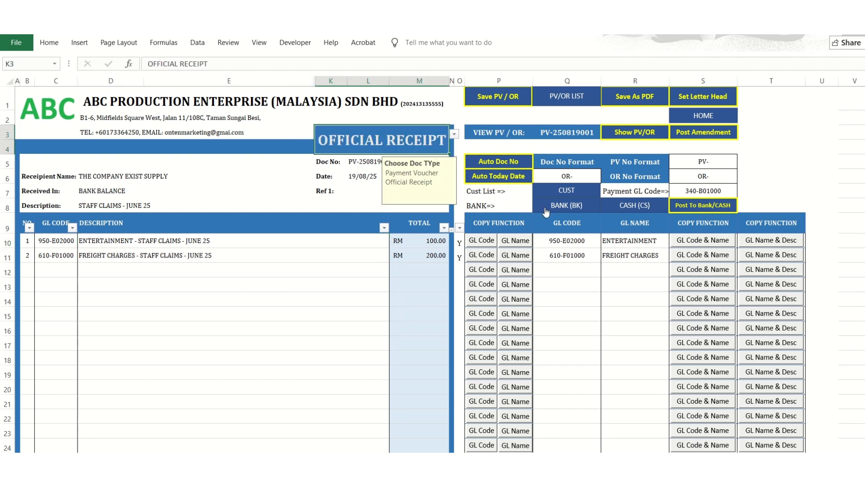
pyautogui.click(493, 176)
pyautogui.click(495, 162)
pyautogui.click(368, 177)
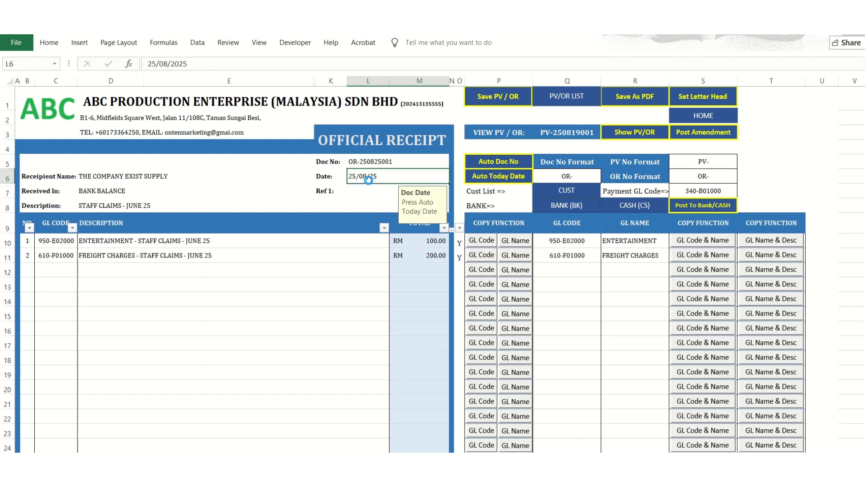
pyautogui.click(360, 162)
pyautogui.press('Delete')
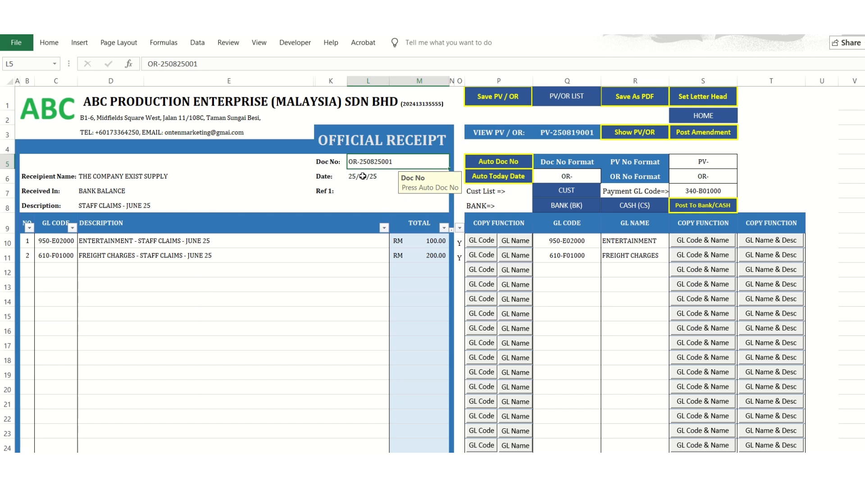
# Change the document type to PAYMENT VOUCHER, generate its automatic document number and post the voucher to the bank book.
pyautogui.click(447, 138)
pyautogui.click(455, 134)
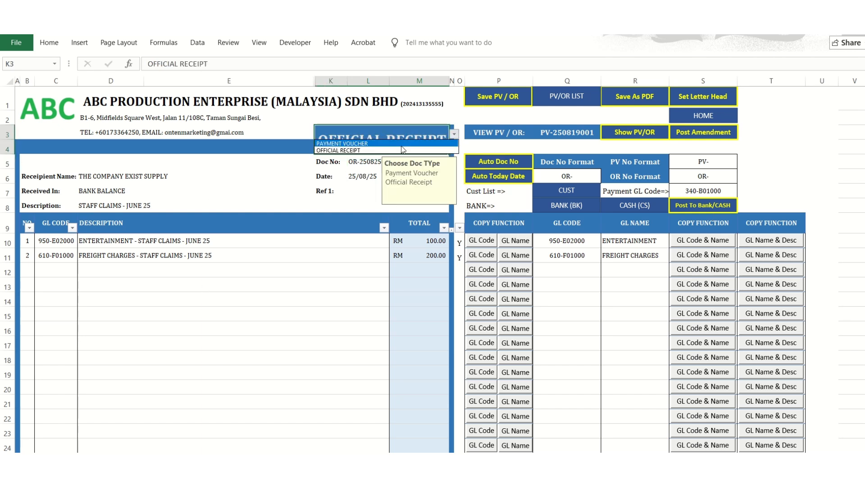
pyautogui.click(400, 144)
pyautogui.click(493, 163)
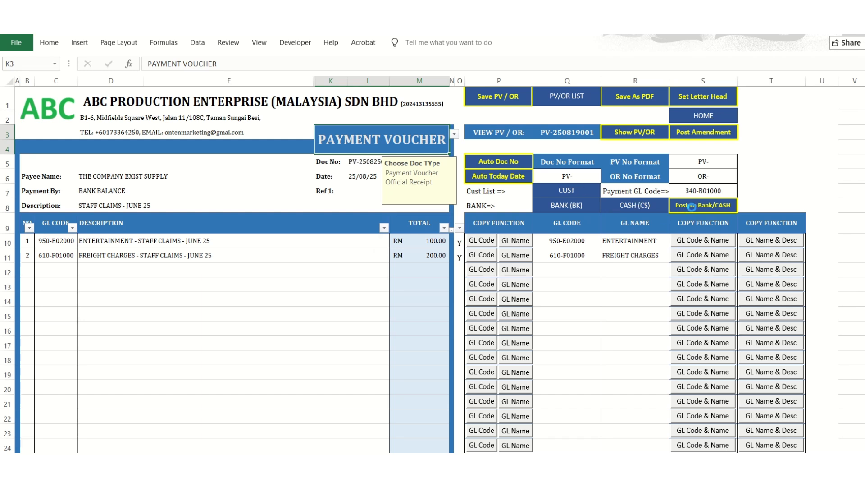
pyautogui.click(466, 295)
# Check the voucher's payee and payment details, and examine the two posted staff claims rows in the bank book.
pyautogui.click(83, 202)
pyautogui.click(113, 179)
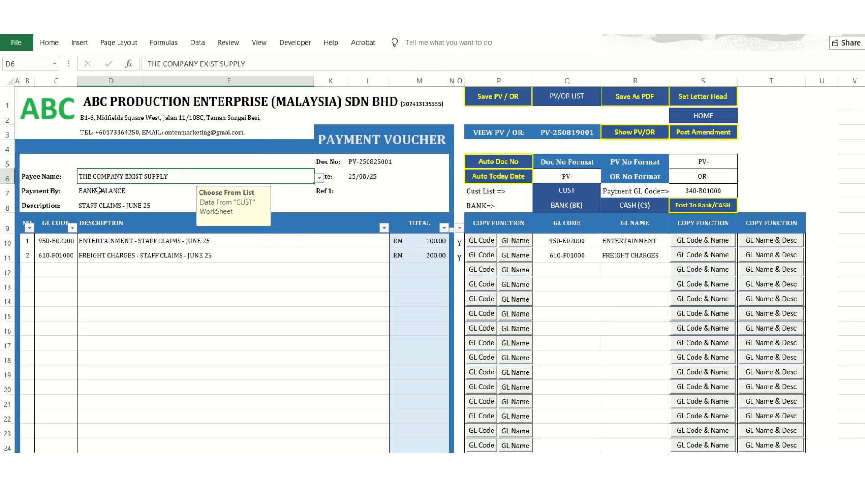
pyautogui.click(567, 207)
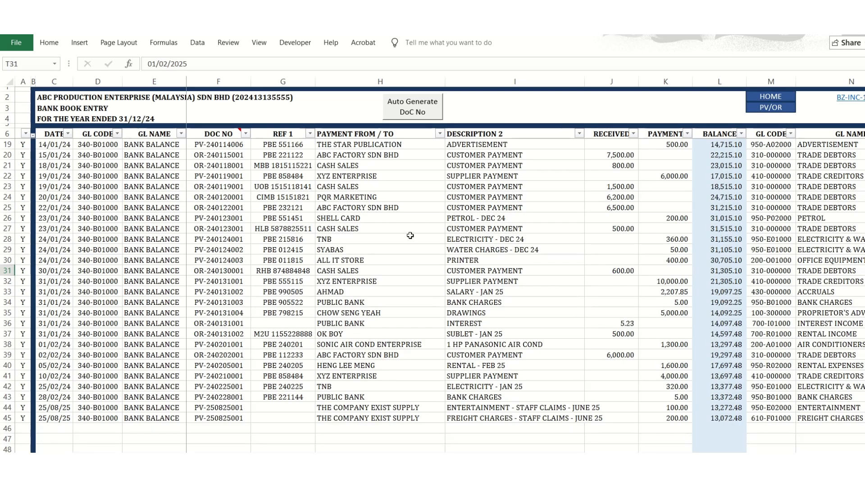
pyautogui.moveTo(451, 408); pyautogui.dragTo(398, 420)
pyautogui.scroll(-4, 448, 418)
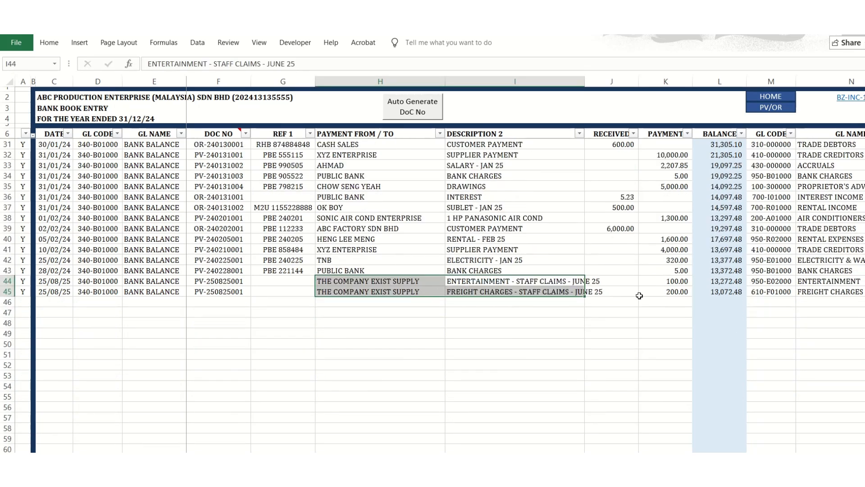
# Try clearing the dates of the two posted staff claims rows in the bank book and undo the deletion.
pyautogui.moveTo(60, 283); pyautogui.dragTo(67, 292)
pyautogui.press('Delete')
pyautogui.moveTo(149, 281); pyautogui.dragTo(248, 296)
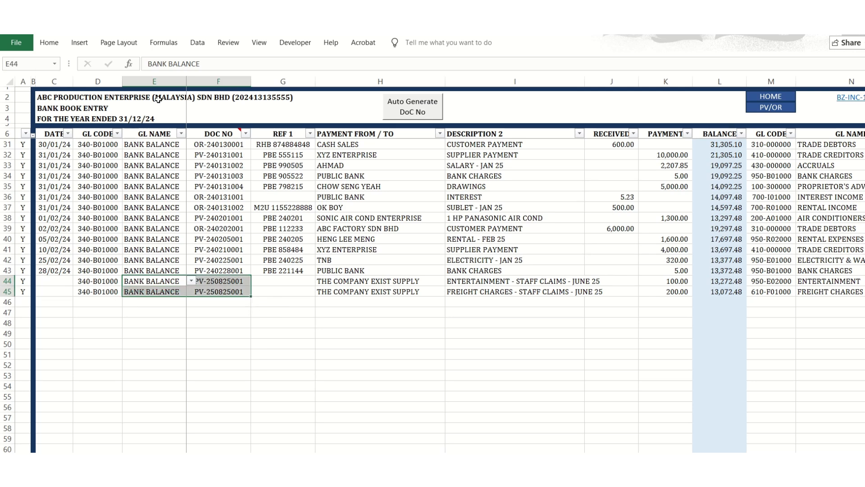
pyautogui.click(238, 315)
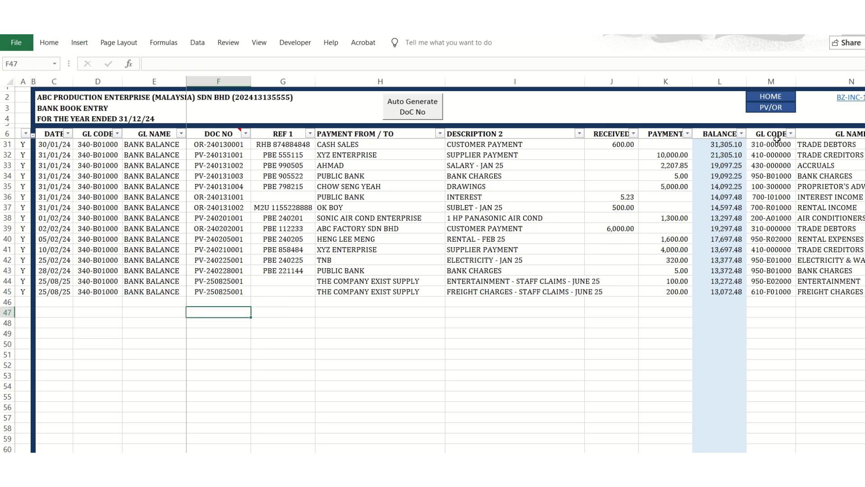
# Open the general ledger from the home page, refresh its data and filter it to the TRADE DEBTORS account.
pyautogui.click(770, 97)
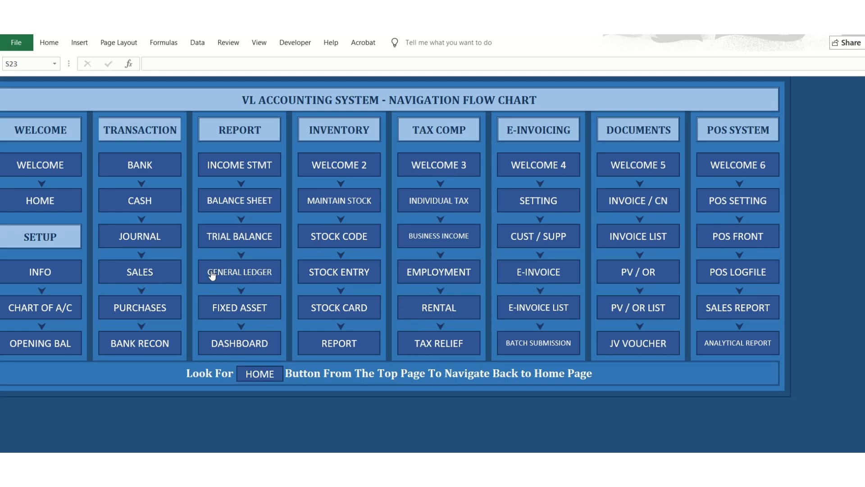
pyautogui.click(235, 264)
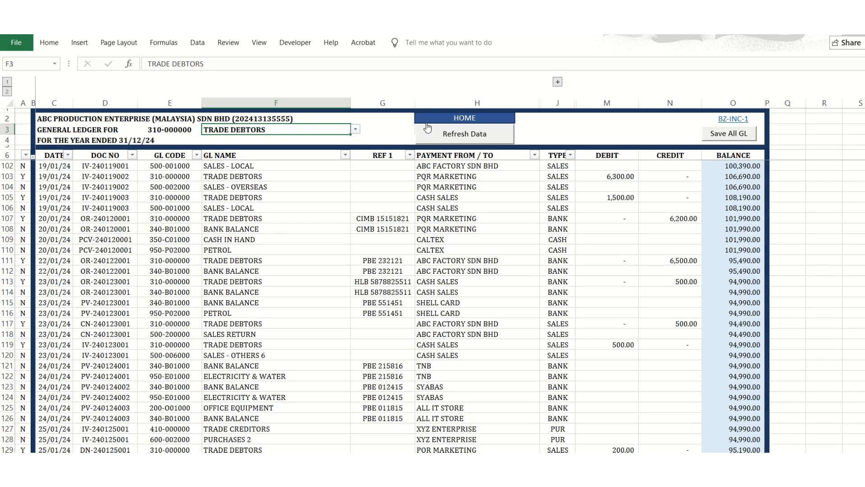
pyautogui.click(441, 141)
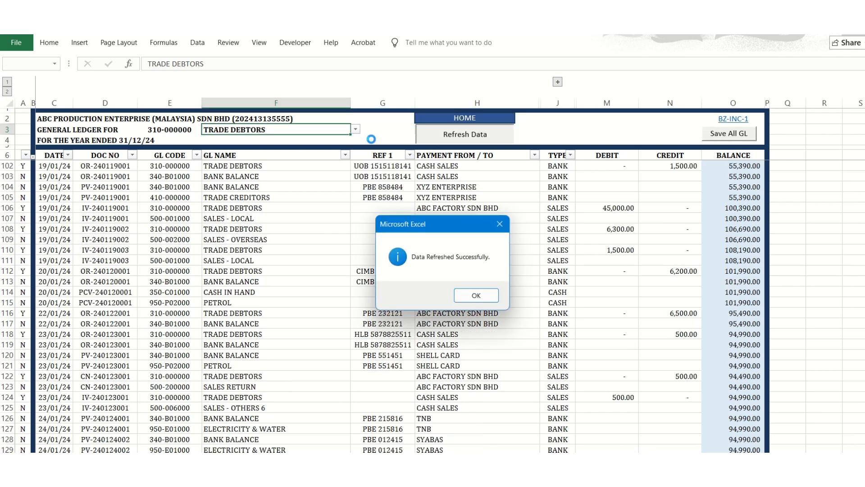
pyautogui.click(474, 295)
pyautogui.click(354, 131)
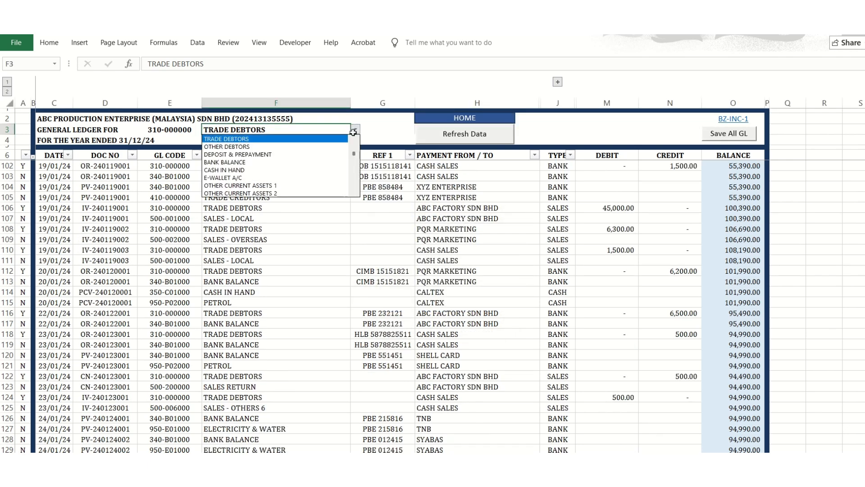
pyautogui.click(319, 138)
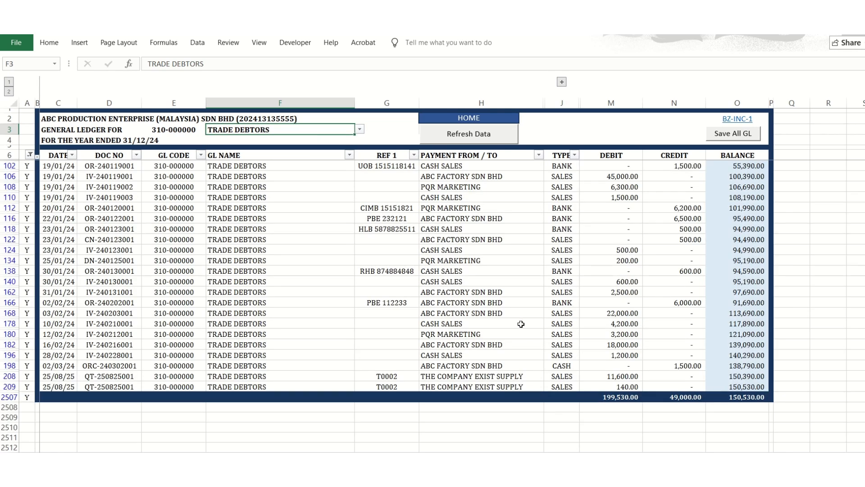
# Examine the PAID column entries in the sales records and return to the home page.
pyautogui.click(513, 119)
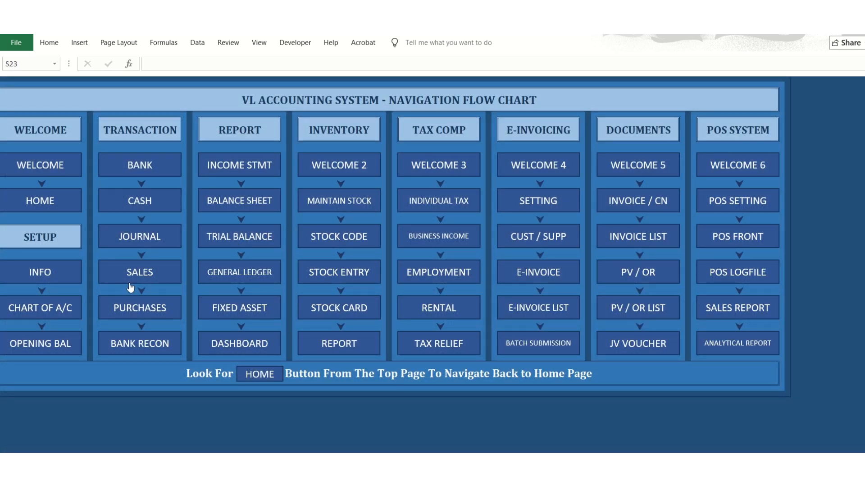
pyautogui.click(131, 285)
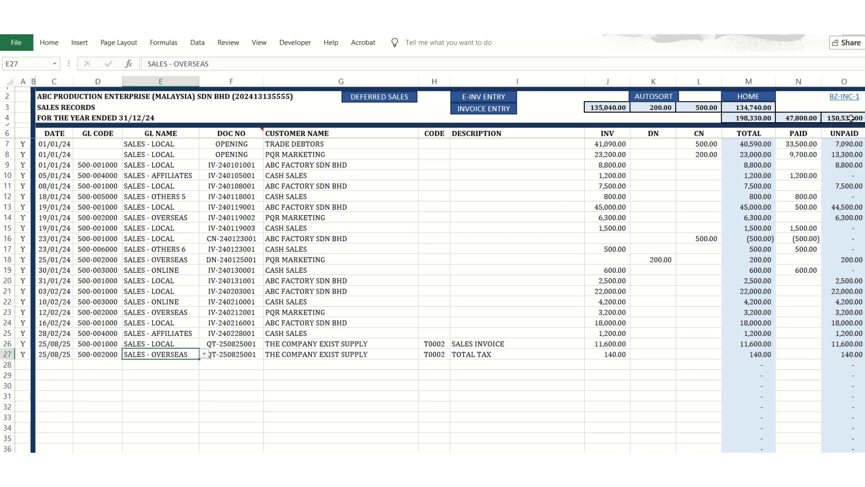
pyautogui.click(800, 175)
pyautogui.click(796, 144)
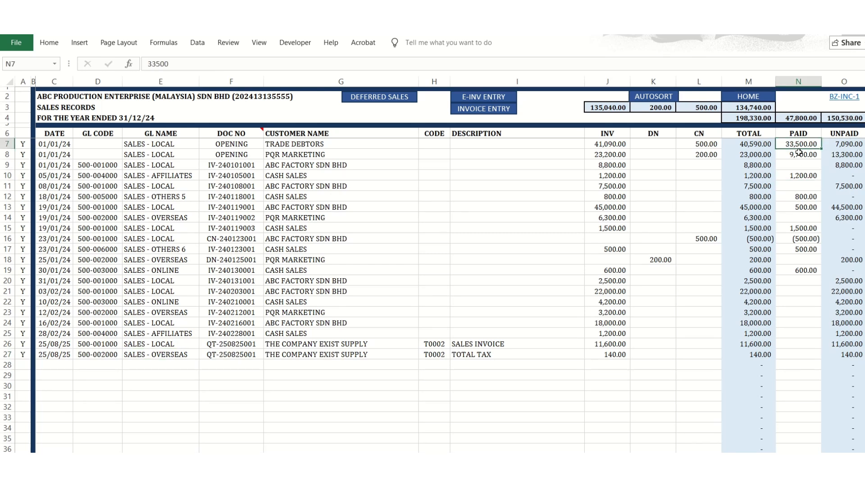
pyautogui.click(799, 176)
pyautogui.click(802, 237)
pyautogui.click(799, 276)
pyautogui.click(798, 249)
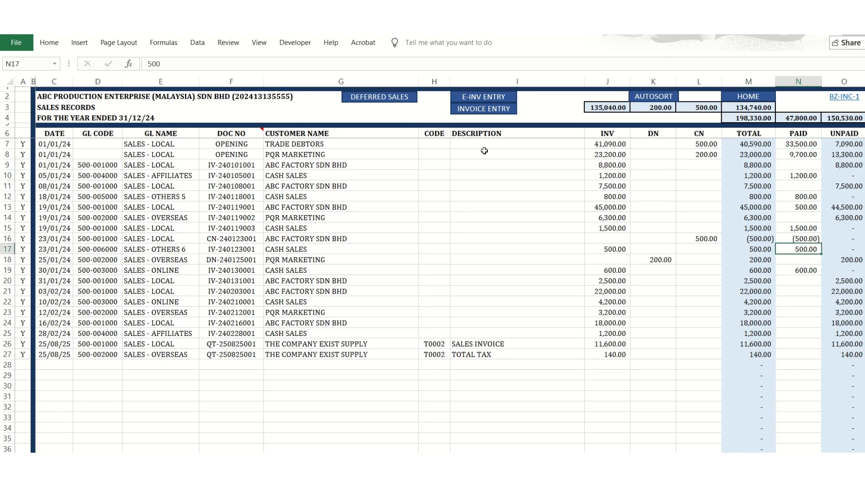
pyautogui.click(738, 95)
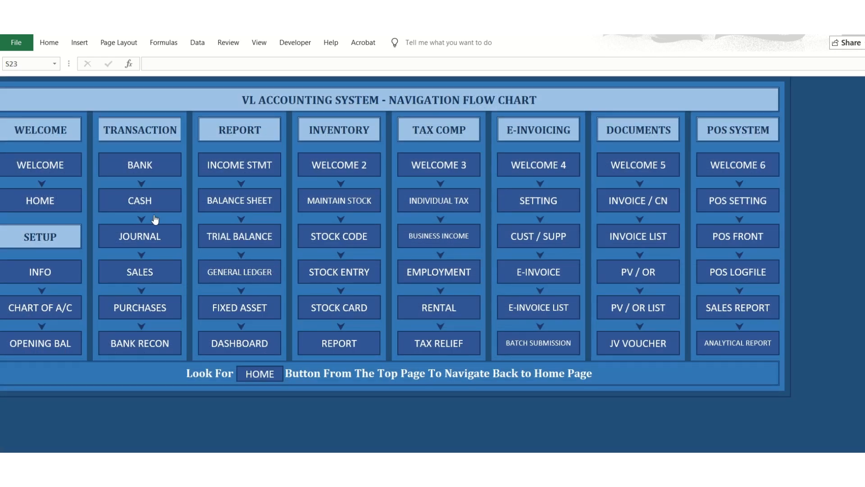
# Open the bank book and look over its received and payment entries.
pyautogui.click(140, 173)
pyautogui.scroll(4, 356, 349)
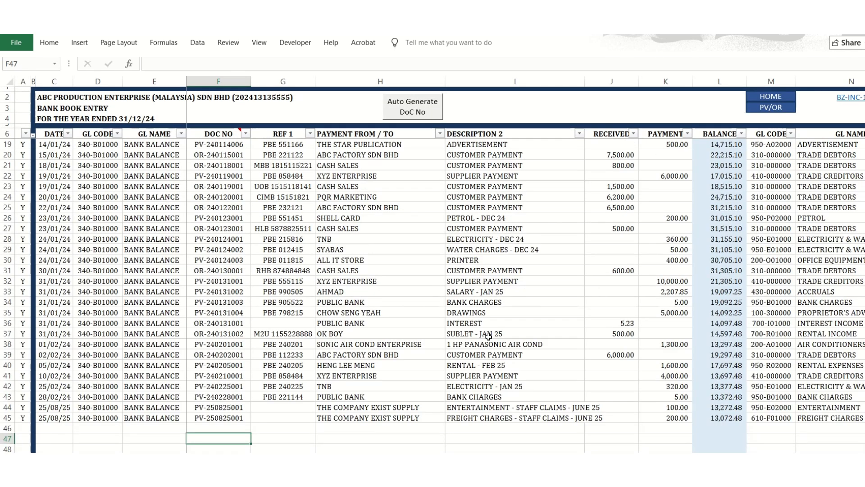
pyautogui.scroll(-6, 489, 336)
pyautogui.click(627, 242)
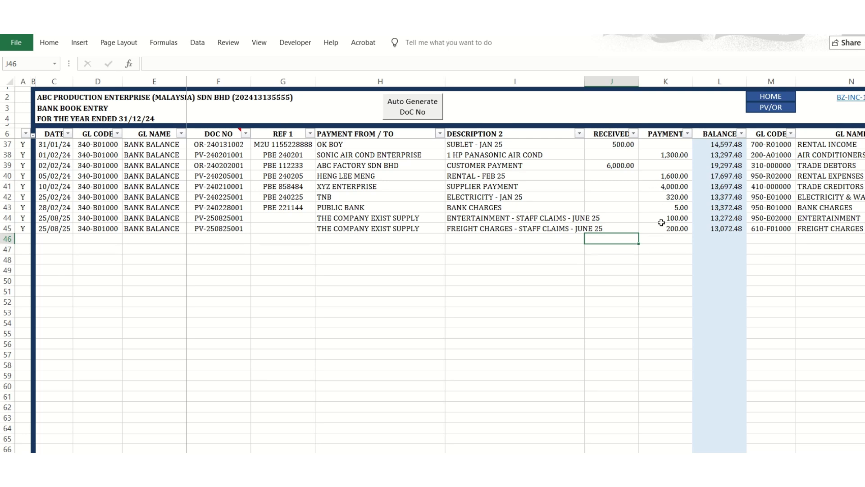
pyautogui.scroll(5, 563, 286)
# Examine the 23/01/24 CASH SALES receipt in the bank book, reselect TRADE DEBTORS as its GL name and return to the home page.
pyautogui.click(810, 197)
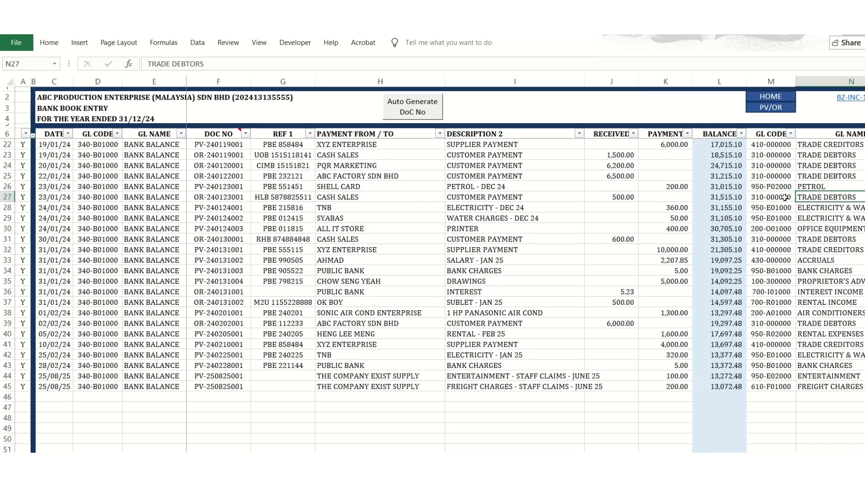
pyautogui.click(579, 197)
pyautogui.click(609, 197)
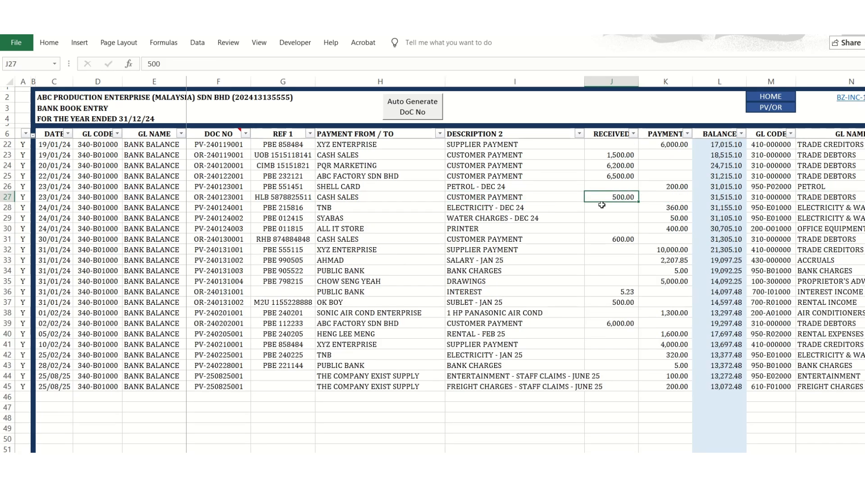
pyautogui.click(824, 200)
pyautogui.scroll(3, 823, 201)
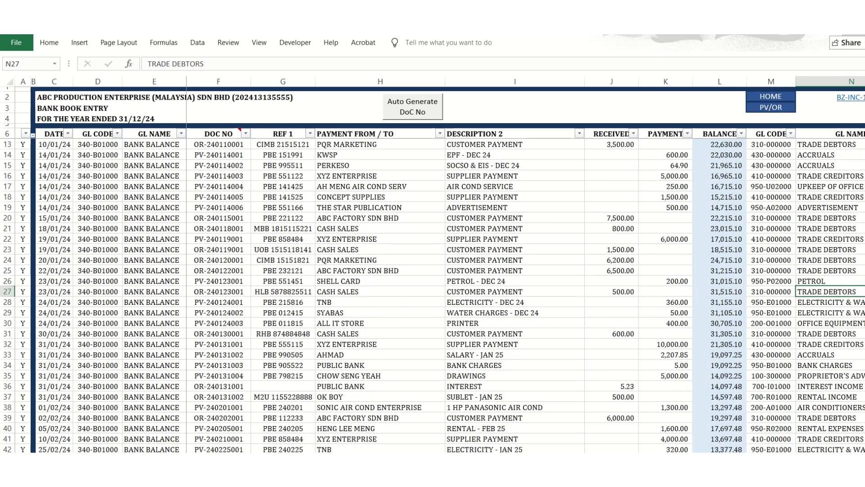
pyautogui.hscroll(1, 823, 202)
pyautogui.click(847, 294)
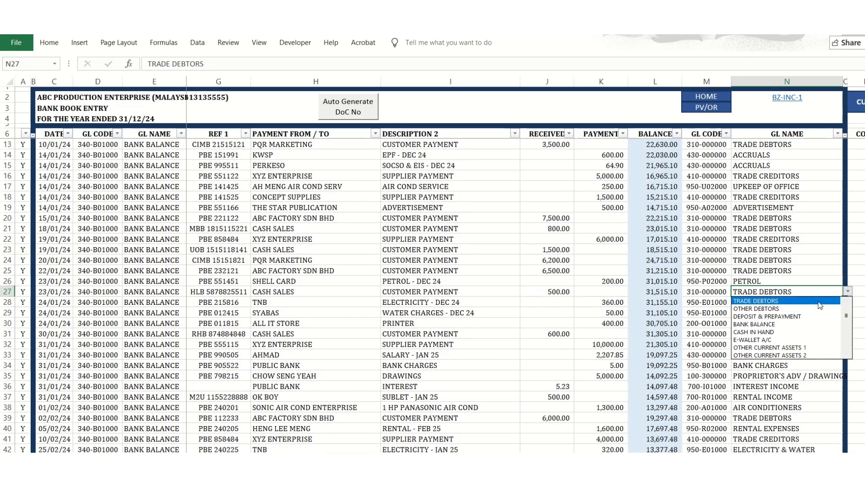
pyautogui.click(817, 301)
pyautogui.click(717, 97)
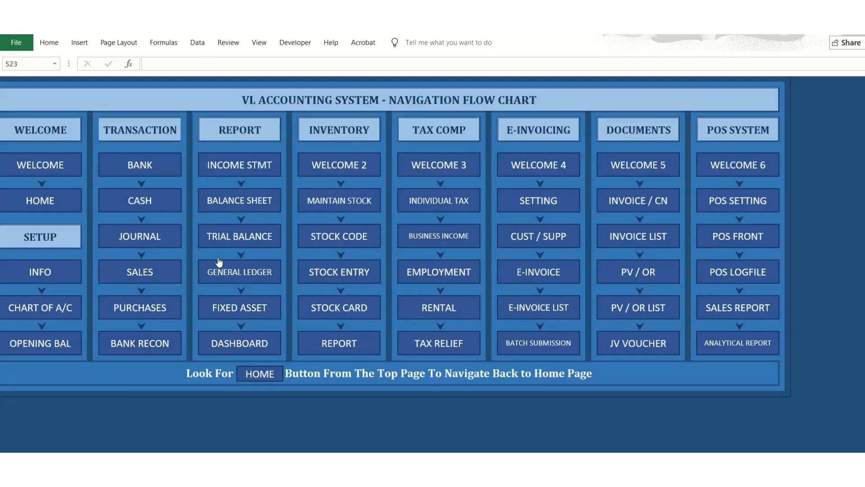
# Open the sales records, try clearing the PAID amount of the 30/01/24 online cash sale, undo each deletion and return to the home page.
pyautogui.click(156, 277)
pyautogui.click(799, 370)
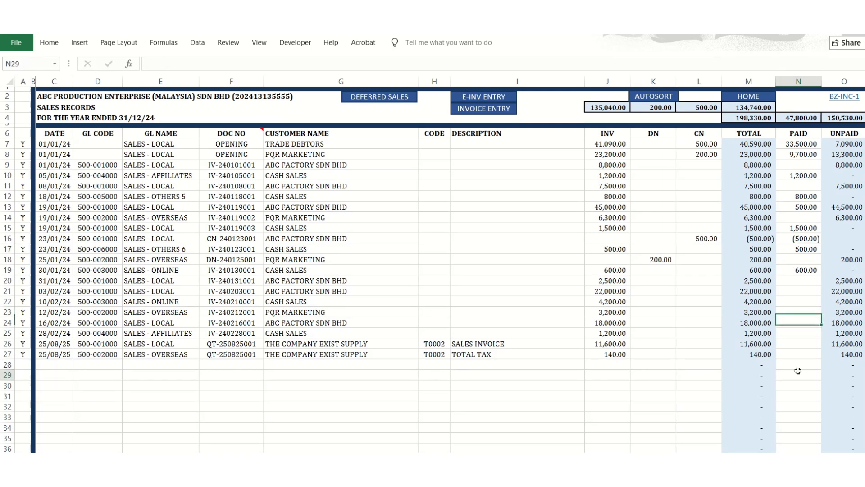
pyautogui.click(798, 196)
pyautogui.click(803, 210)
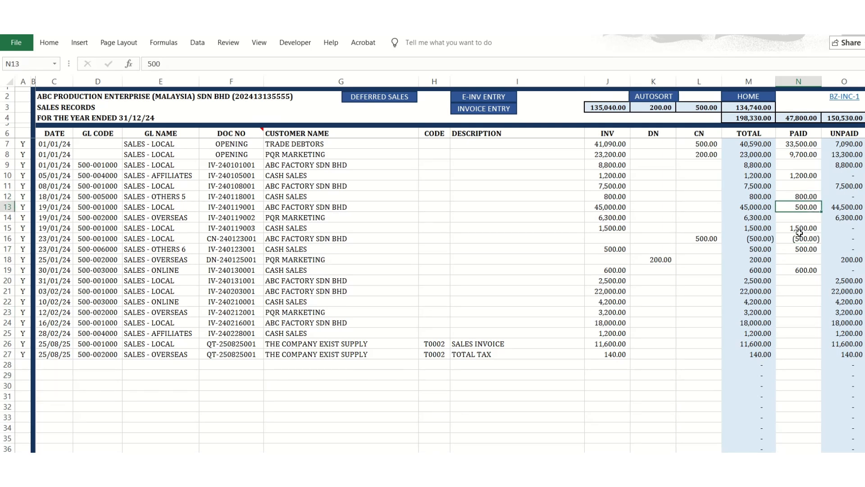
pyautogui.click(803, 271)
pyautogui.press('Delete')
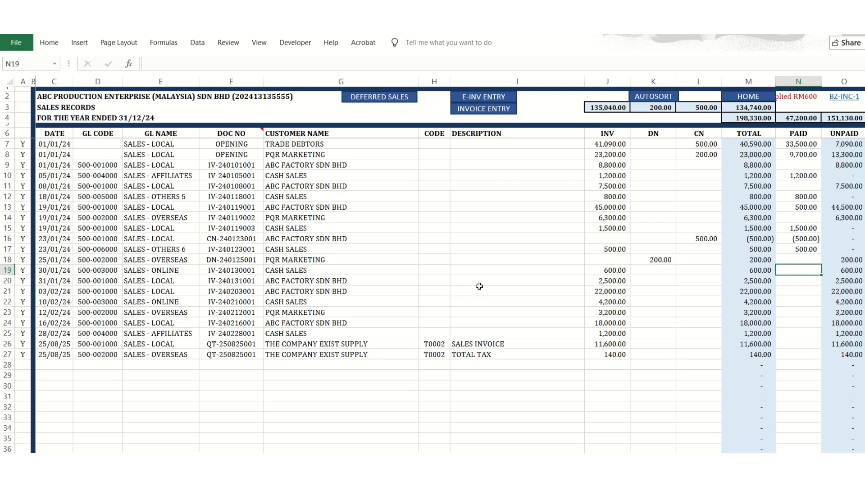
pyautogui.hotkey('ctrl', 'z')
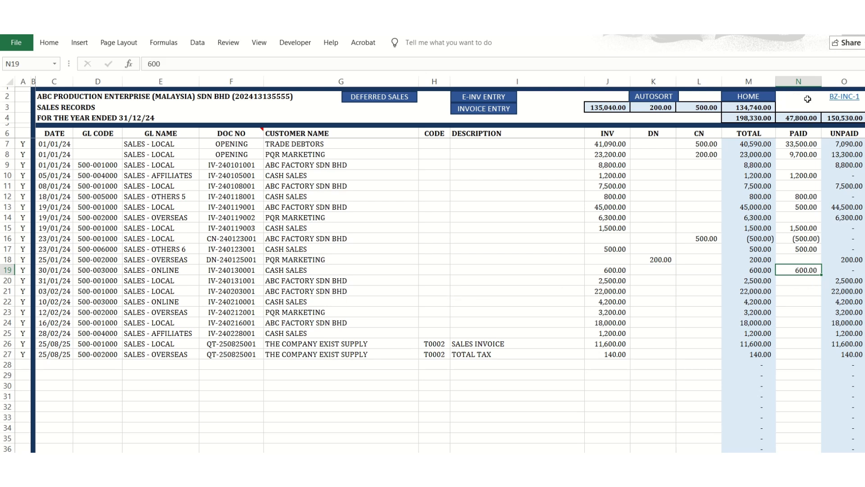
pyautogui.press('Delete')
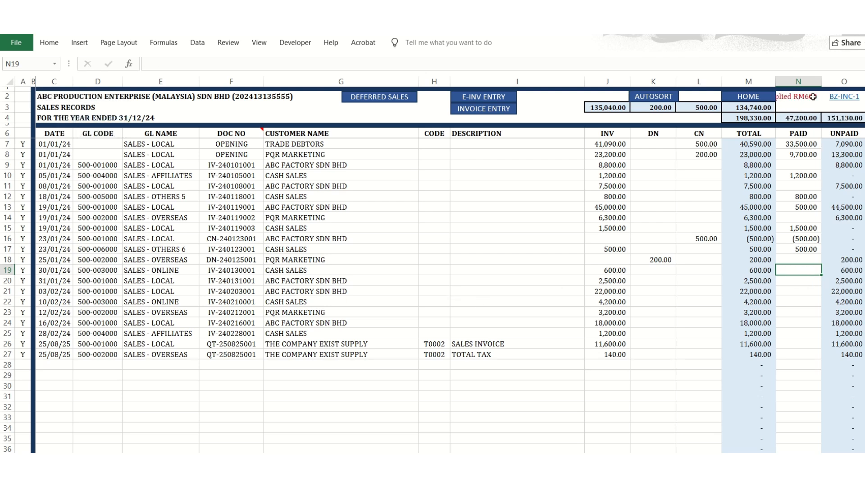
pyautogui.hotkey('ctrl', 'z')
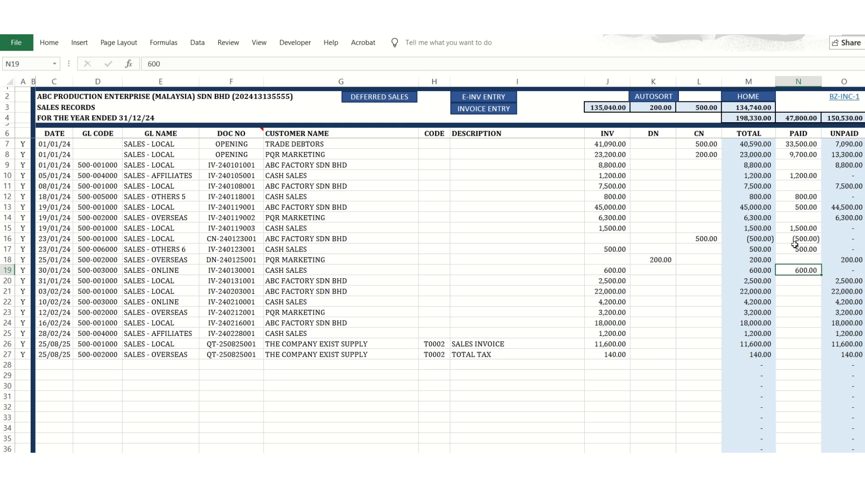
pyautogui.click(752, 101)
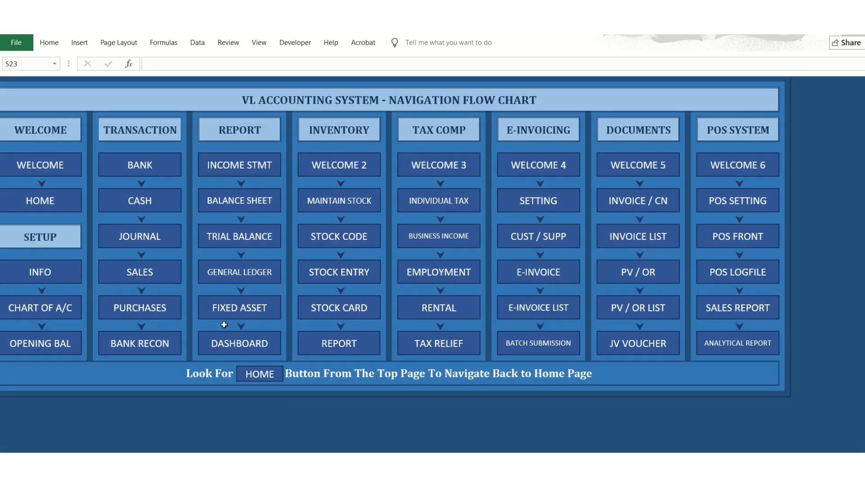
# Open the purchases records, look over their entries and return to the home page.
pyautogui.click(169, 315)
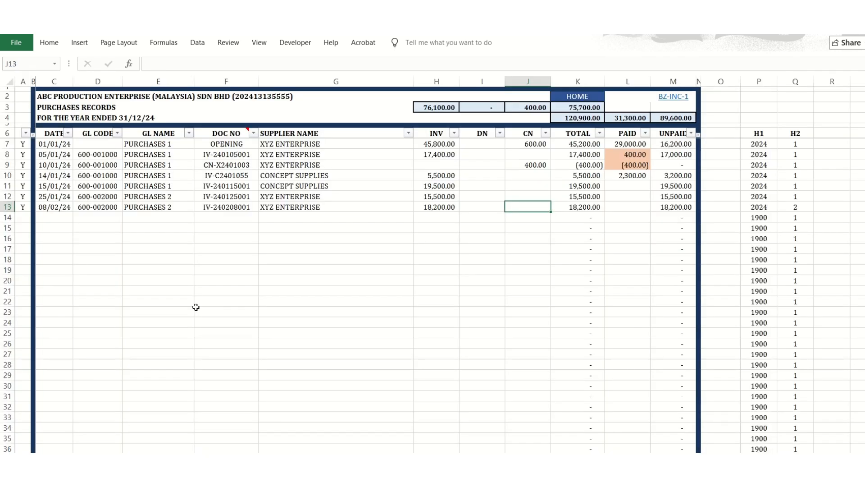
pyautogui.click(589, 101)
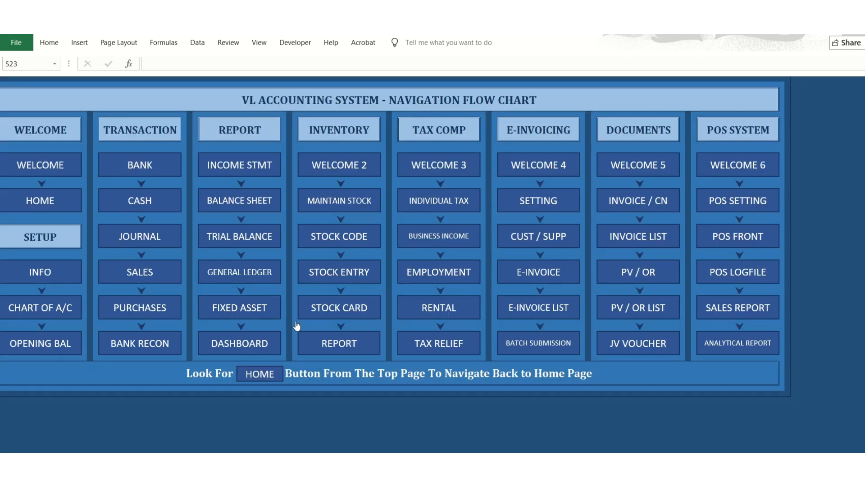
pyautogui.click(132, 317)
pyautogui.click(157, 218)
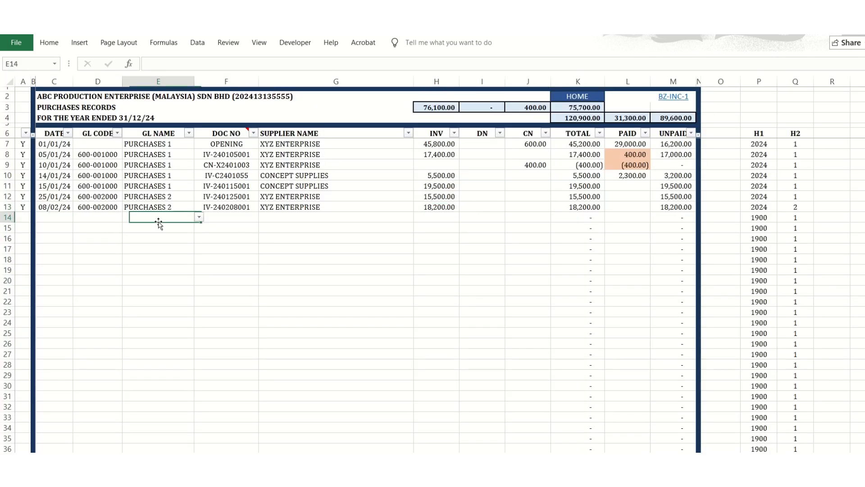
pyautogui.click(574, 97)
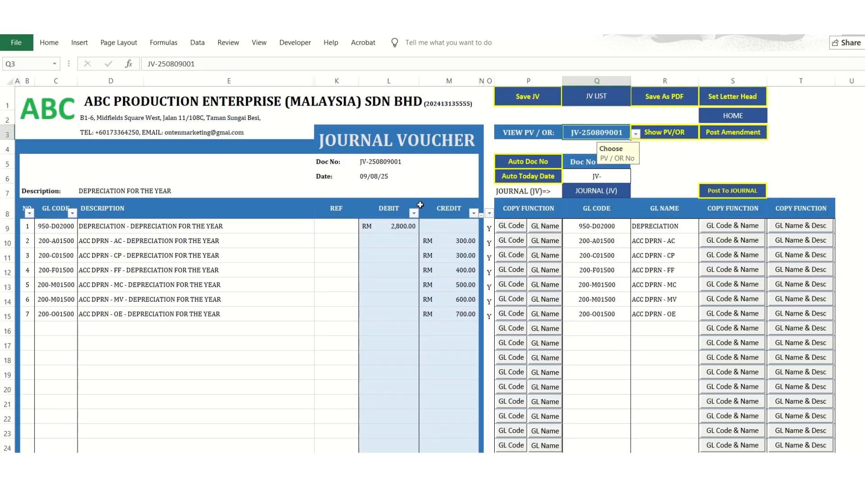
# Check the description on the depreciation journal voucher and open the journal entry sheet from the home page.
pyautogui.click(118, 191)
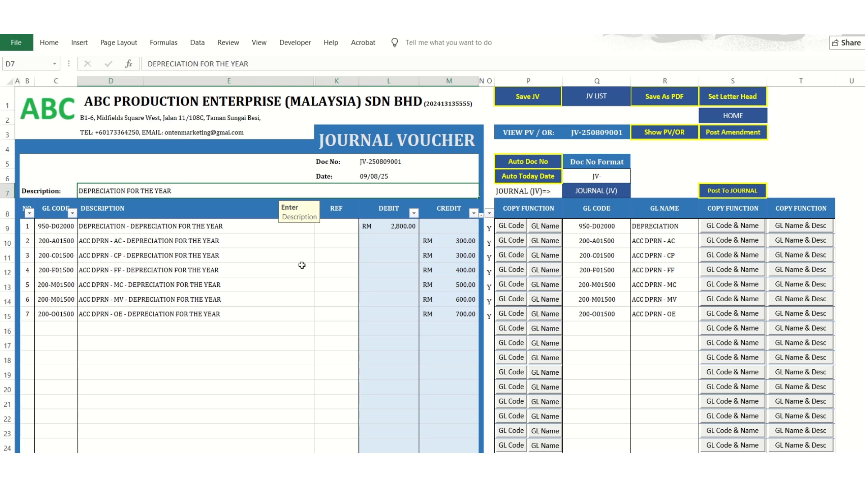
pyautogui.click(589, 192)
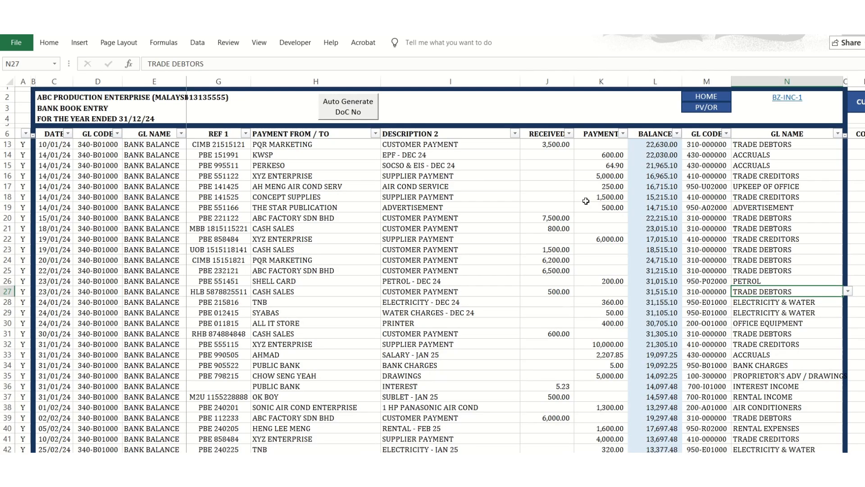
pyautogui.click(705, 97)
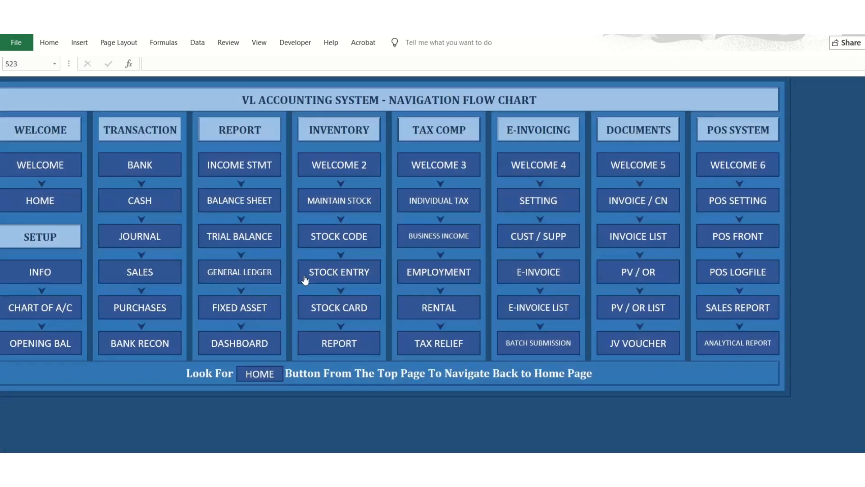
pyautogui.click(141, 243)
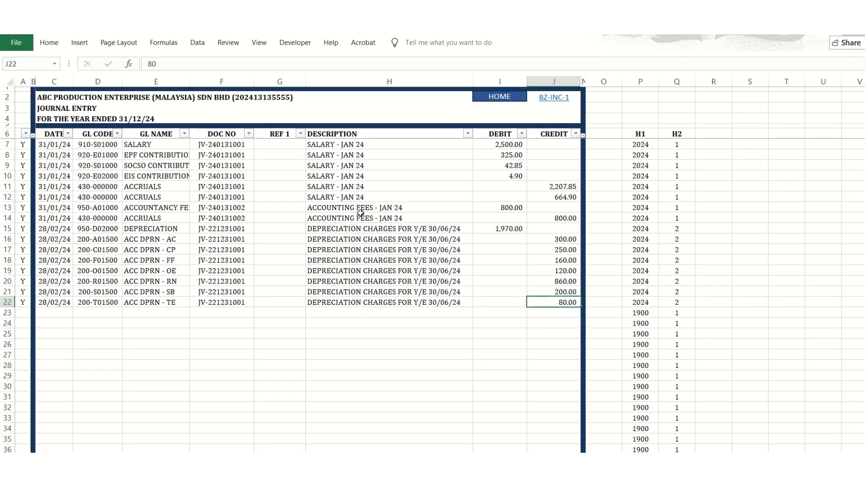
# Clear the 28/02/24 depreciation entries in rows 15 to 22 of the journal, including their dates, and return to the home page.
pyautogui.click(415, 279)
pyautogui.moveTo(558, 293); pyautogui.dragTo(139, 231)
pyautogui.press('Delete')
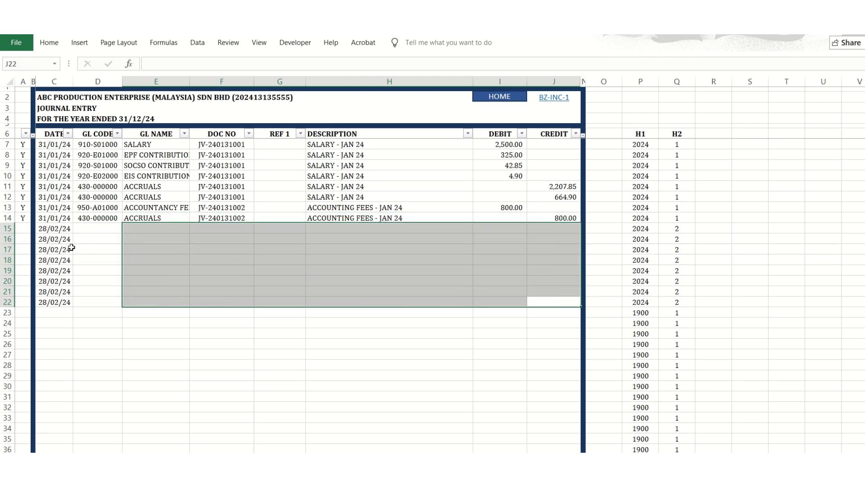
pyautogui.click(51, 230)
pyautogui.moveTo(52, 230); pyautogui.dragTo(45, 301)
pyautogui.press('Delete')
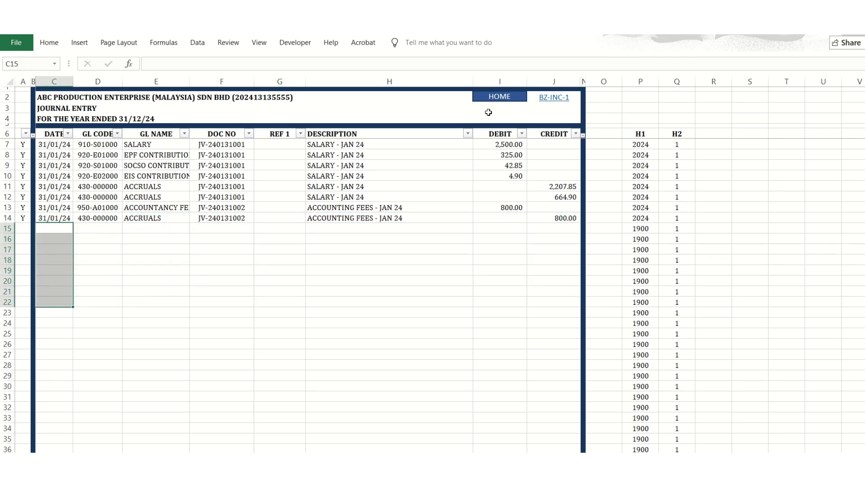
pyautogui.click(496, 96)
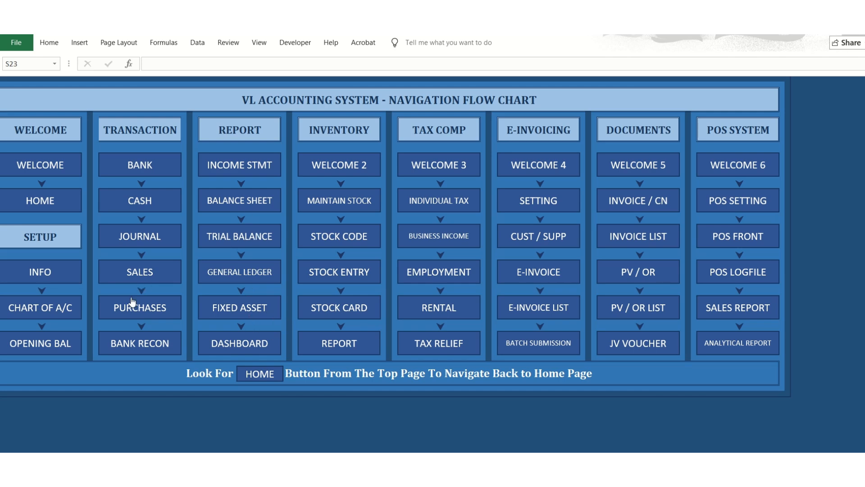
# Post the depreciation journal voucher to the journal and open the journal entry sheet.
pyautogui.click(611, 342)
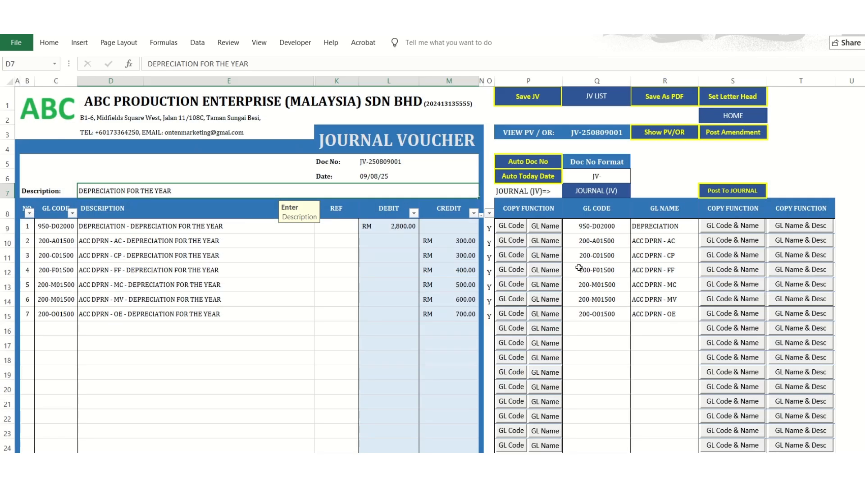
pyautogui.click(725, 190)
pyautogui.click(464, 291)
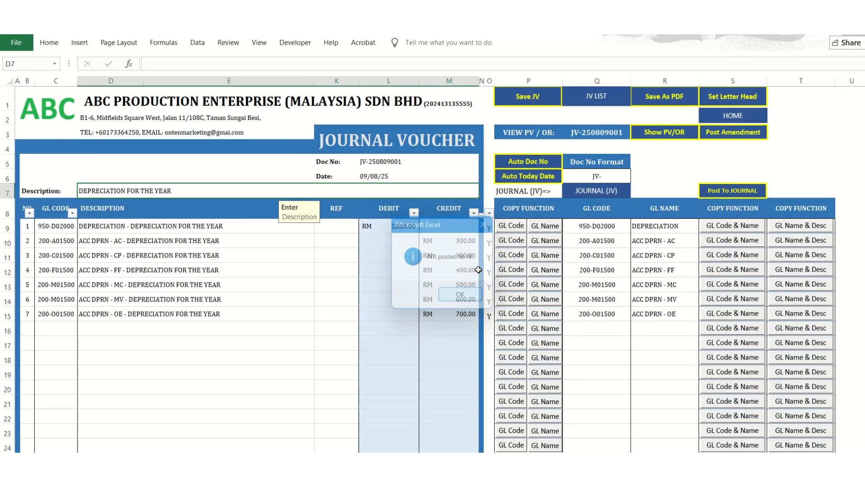
pyautogui.click(578, 190)
pyautogui.scroll(-2, 318, 350)
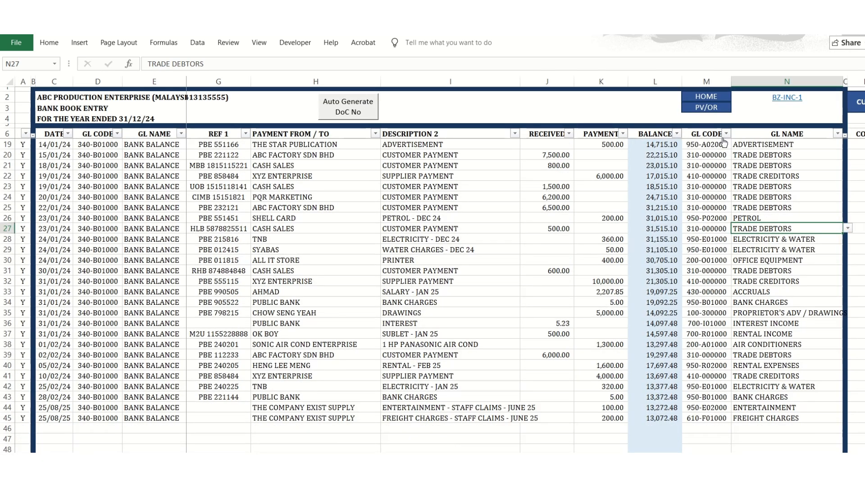
pyautogui.click(706, 96)
pyautogui.click(139, 287)
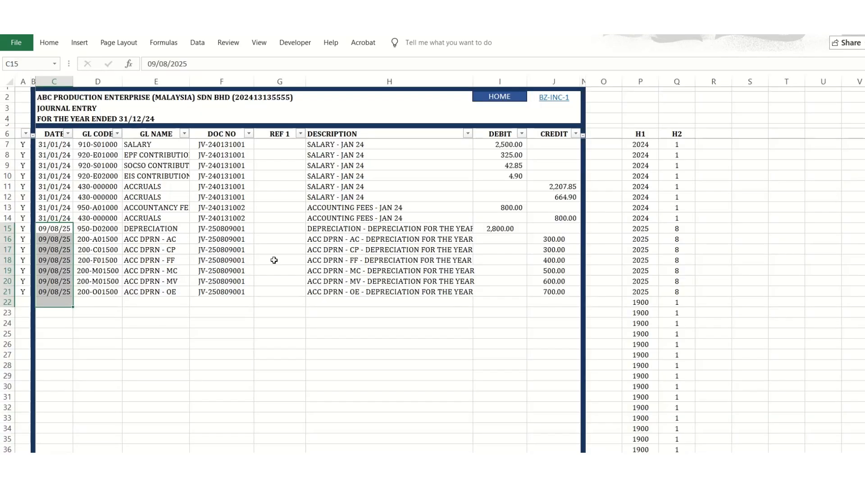
# Format the posted depreciation debit and credit amounts in rows 15 to 21 to line up with the earlier journal amounts and return home.
pyautogui.click(476, 258)
pyautogui.click(495, 237)
pyautogui.click(434, 225)
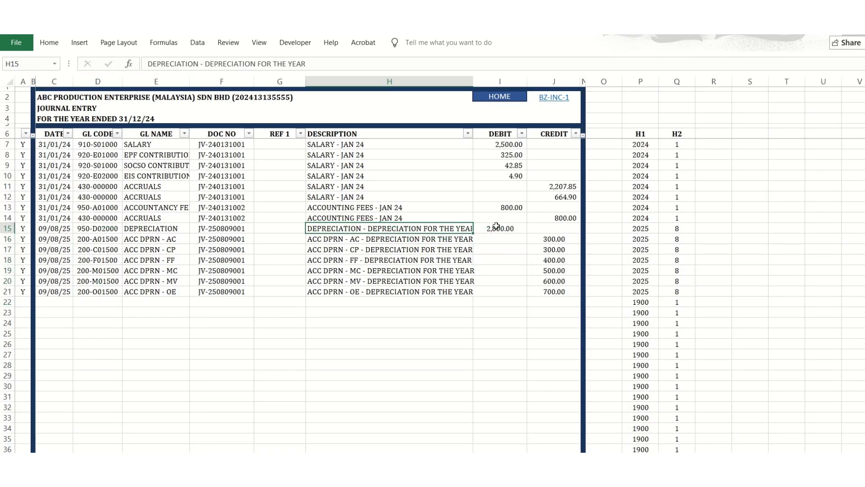
pyautogui.click(496, 227)
pyautogui.click(540, 264)
pyautogui.moveTo(554, 292); pyautogui.dragTo(498, 231)
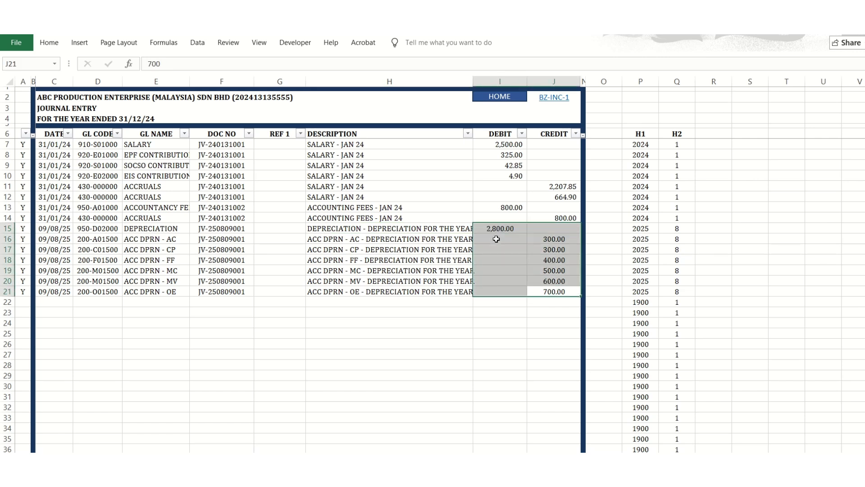
pyautogui.rightClick(496, 238)
pyautogui.click(629, 170)
pyautogui.click(423, 310)
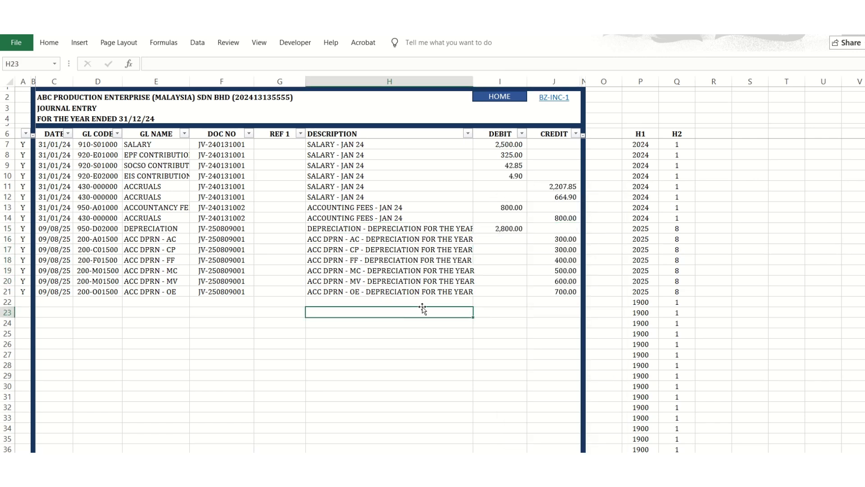
pyautogui.click(482, 269)
pyautogui.click(47, 228)
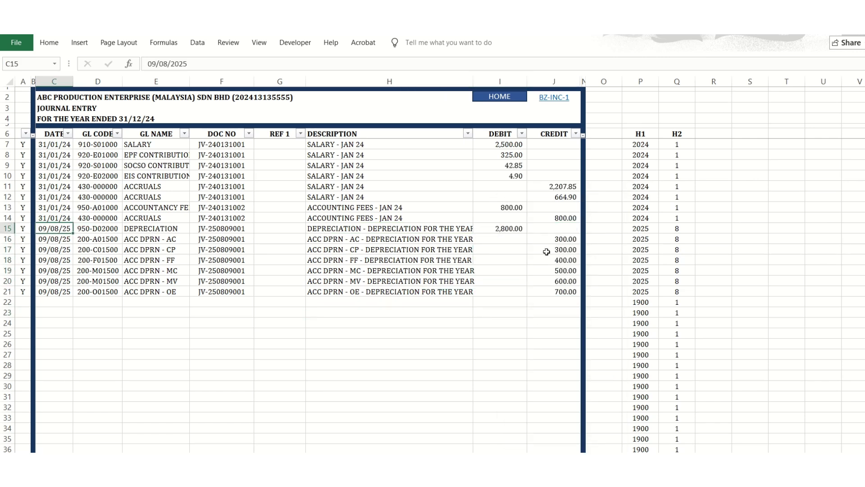
pyautogui.click(497, 107)
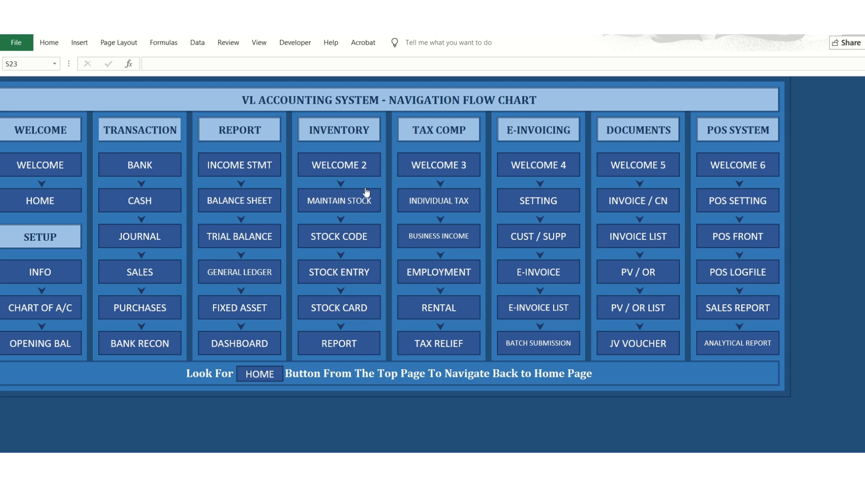
# View the maintain stock, stock code and stock entry sheets of the inventory section, returning to the home page after each.
pyautogui.click(350, 198)
pyautogui.click(564, 97)
pyautogui.click(357, 243)
pyautogui.click(361, 94)
pyautogui.click(343, 272)
pyautogui.click(529, 93)
# View the master stock card from the home page and reopen it from the invoice form.
pyautogui.click(335, 308)
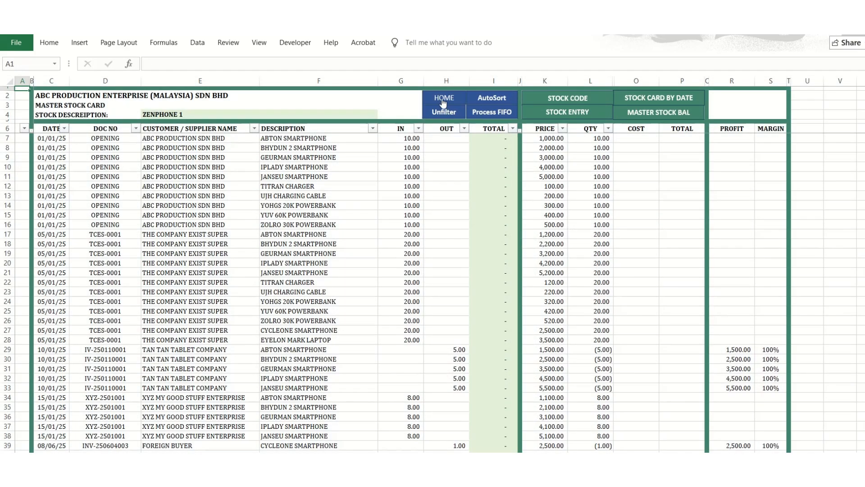
pyautogui.click(444, 100)
pyautogui.click(368, 315)
pyautogui.click(444, 98)
pyautogui.click(644, 201)
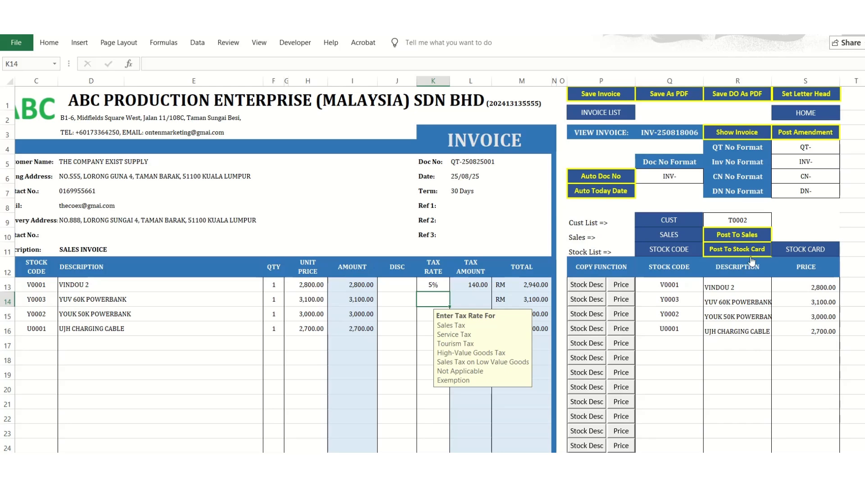
pyautogui.click(806, 249)
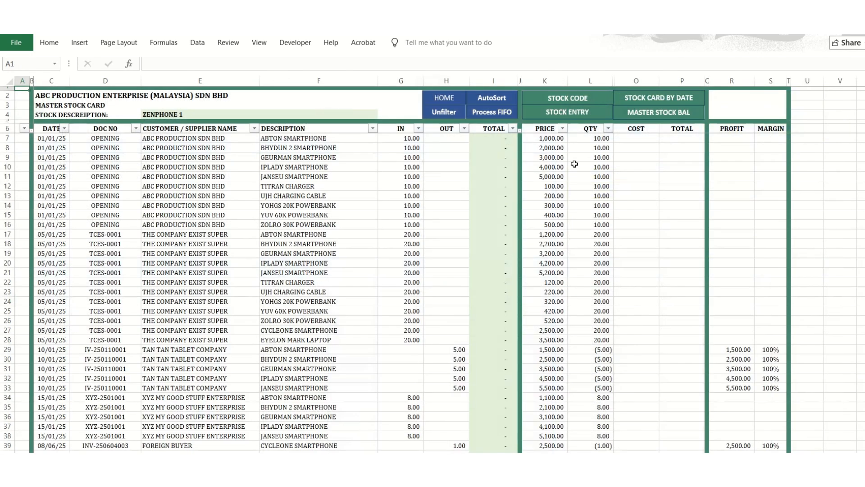
# Post the quotation dated 25/08/25 from the invoice form to the stock card and open the master stock card.
pyautogui.click(437, 99)
pyautogui.click(634, 215)
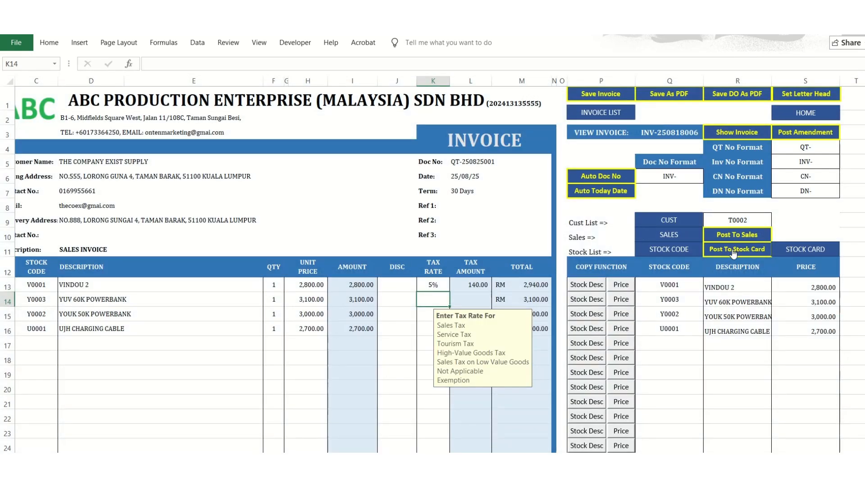
pyautogui.click(735, 249)
pyautogui.click(518, 295)
pyautogui.click(797, 250)
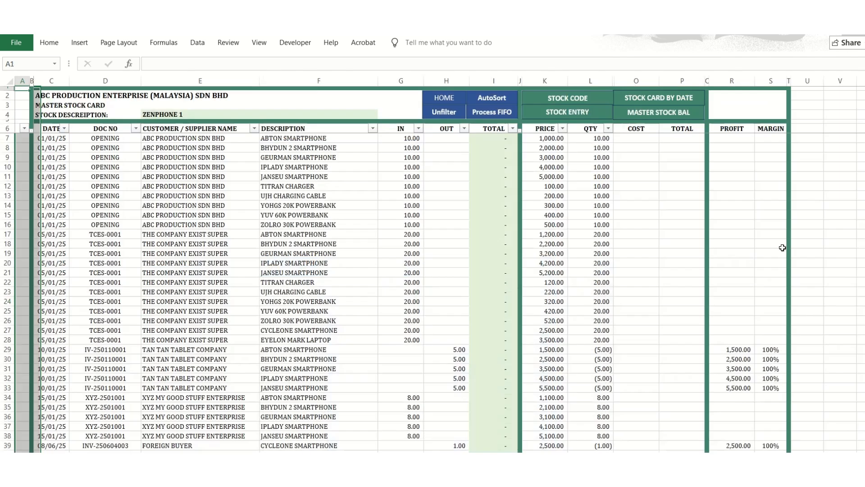
# Examine the document numbers and dates of the quotation and POS sales entries in the last rows of the master stock card.
pyautogui.click(375, 114)
pyautogui.click(383, 115)
pyautogui.click(383, 116)
pyautogui.scroll(-13, 377, 324)
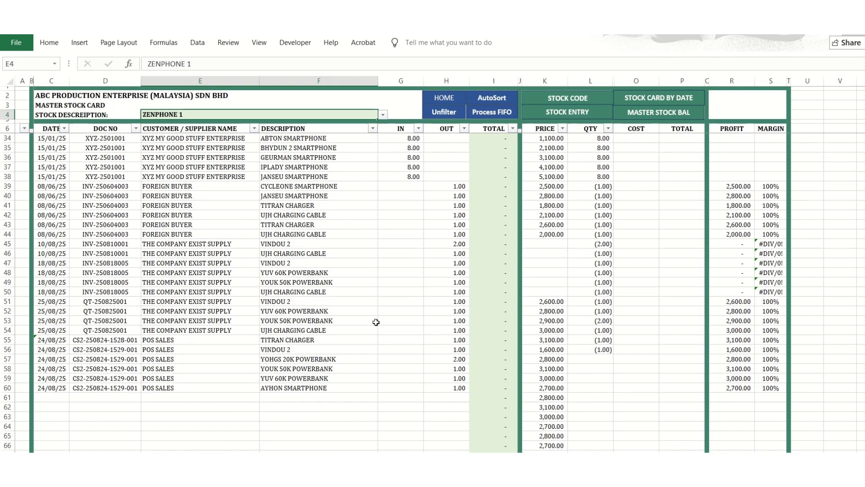
pyautogui.click(291, 232)
pyautogui.click(103, 253)
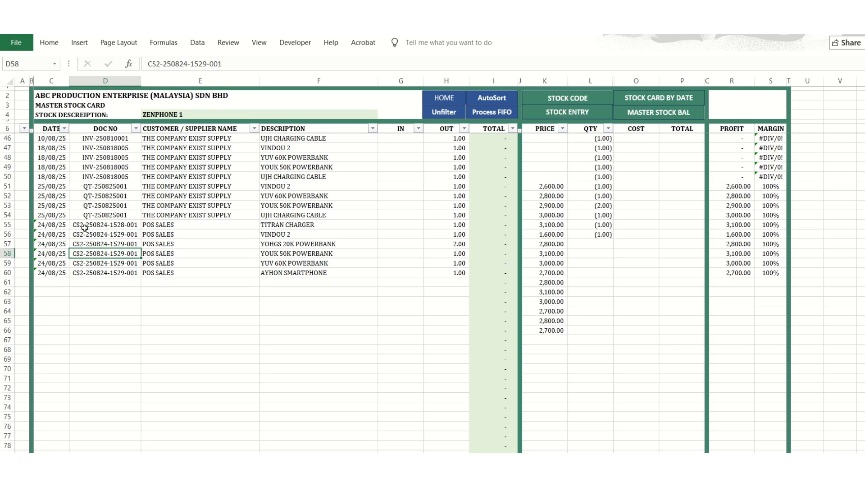
pyautogui.click(103, 224)
pyautogui.scroll(3, 106, 278)
pyautogui.click(95, 301)
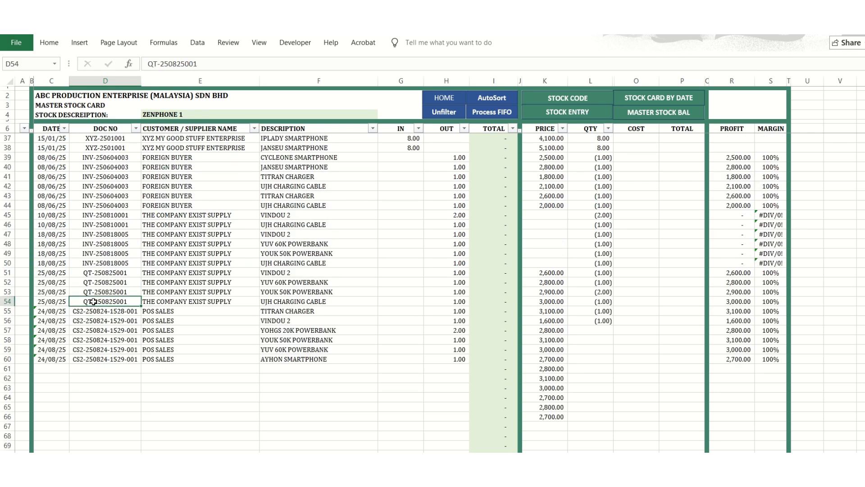
pyautogui.click(98, 283)
pyautogui.click(101, 273)
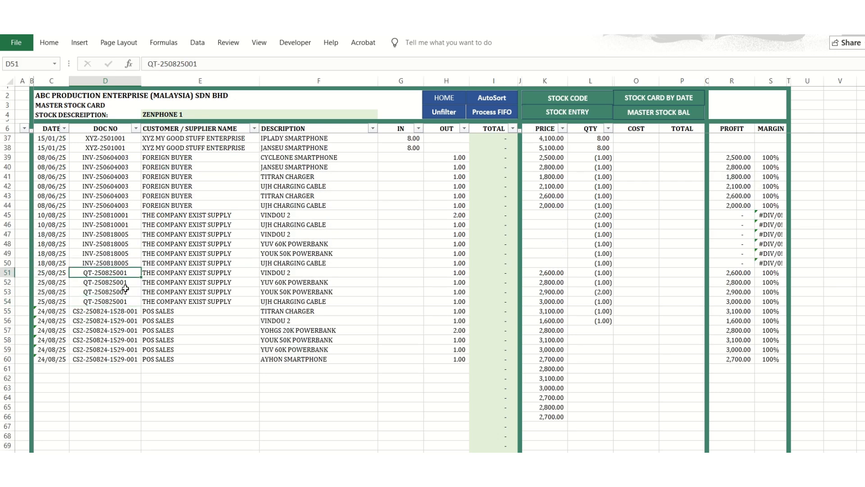
pyautogui.click(50, 275)
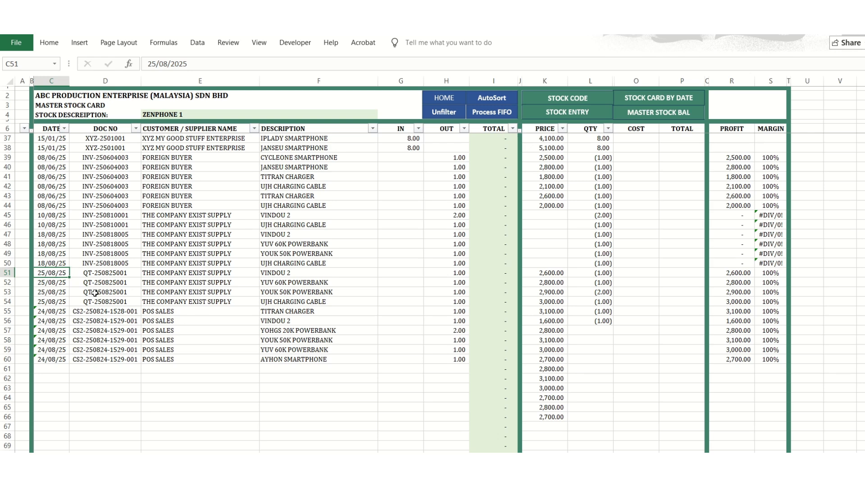
pyautogui.click(127, 272)
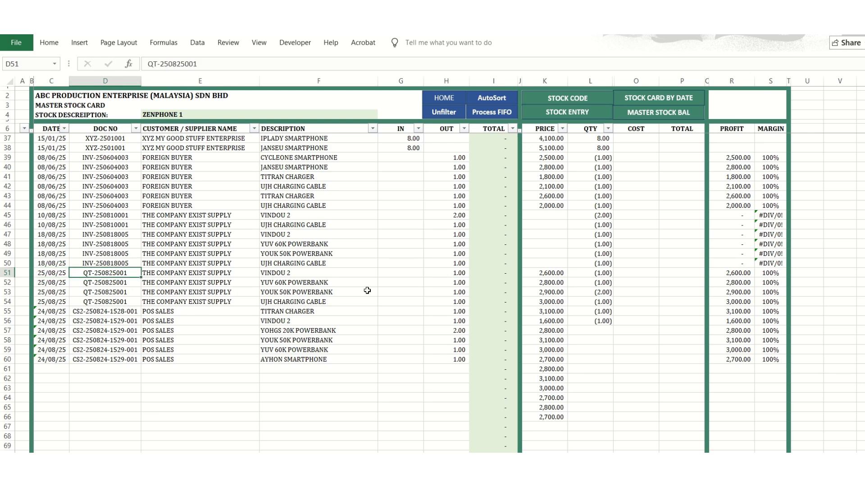
# Check the invoice form's document number, then clear the quotation's date-to-description cells and OUT quantities in rows 51 to 54 of the stock card.
pyautogui.click(445, 99)
pyautogui.click(643, 200)
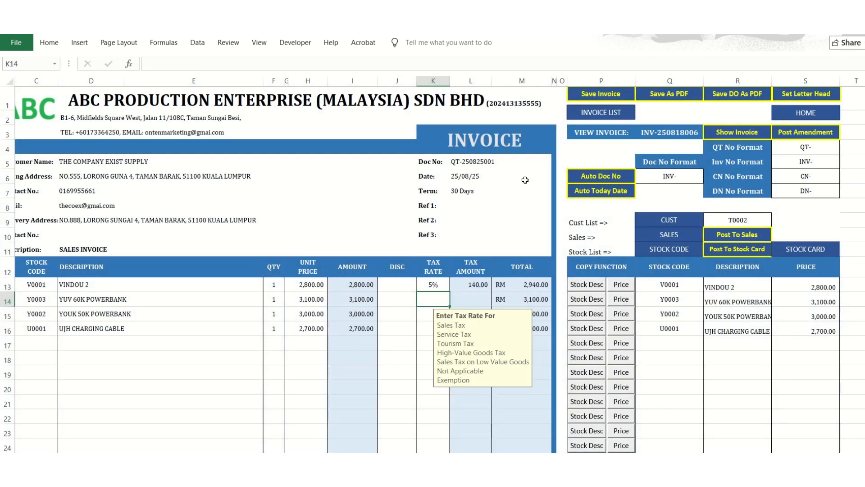
pyautogui.click(471, 165)
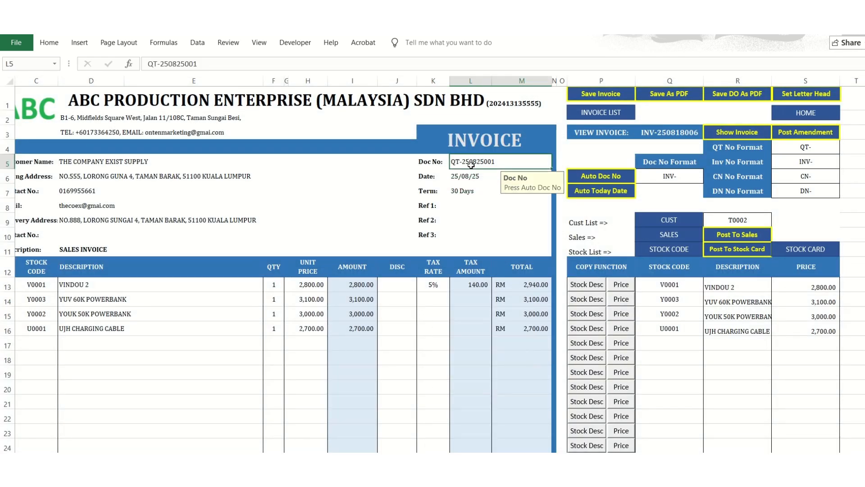
pyautogui.click(785, 256)
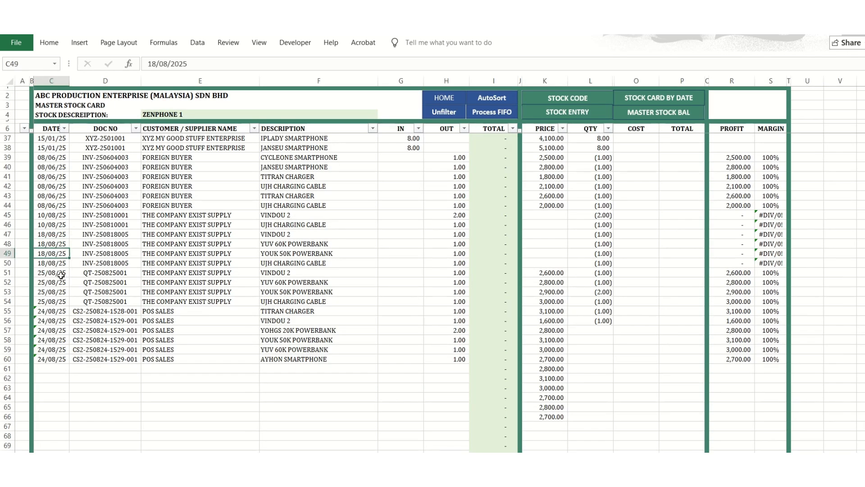
pyautogui.moveTo(59, 274); pyautogui.dragTo(367, 304)
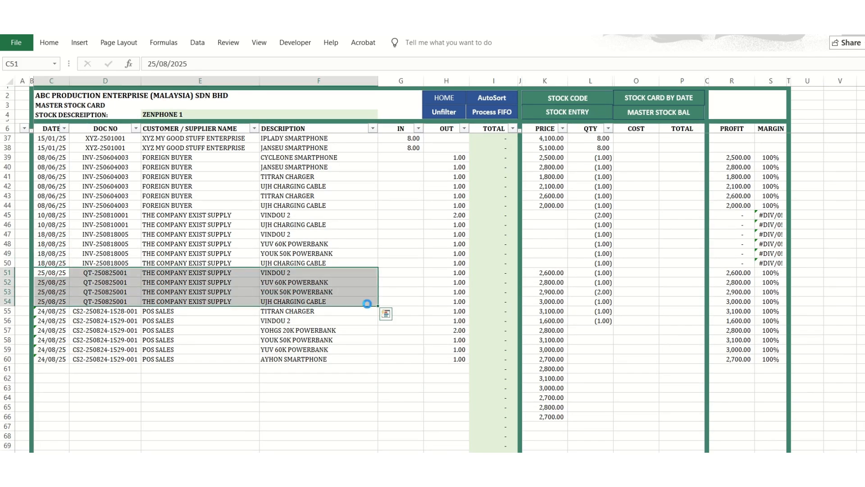
pyautogui.press('Delete')
pyautogui.moveTo(441, 272); pyautogui.dragTo(444, 302)
pyautogui.press('Delete')
# Generate an automatic document number with the INV- prefix on the invoice form and save the invoice to the invoice list.
pyautogui.click(444, 95)
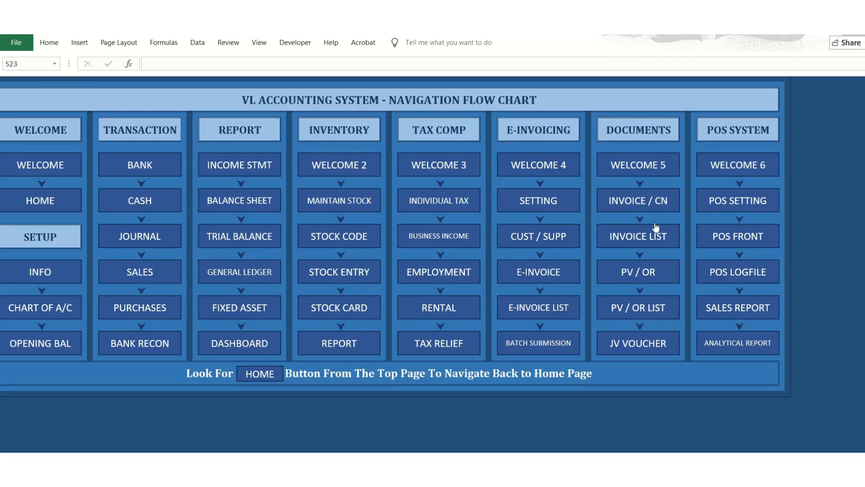
pyautogui.click(634, 204)
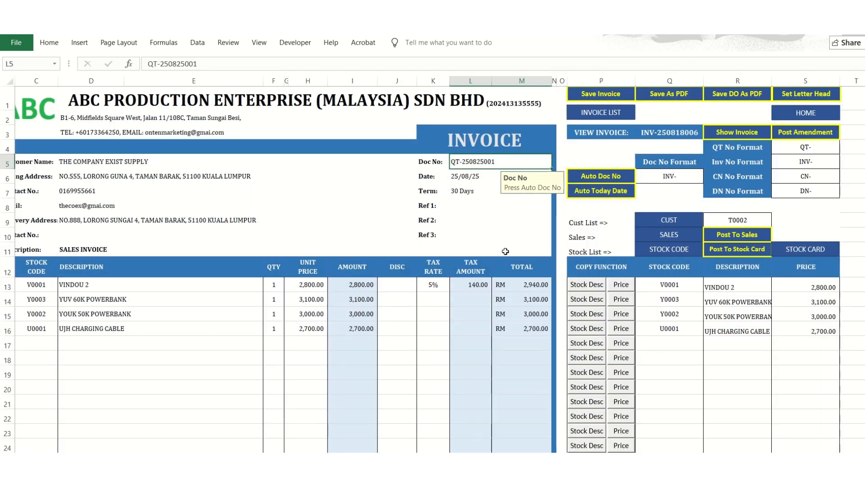
pyautogui.click(580, 180)
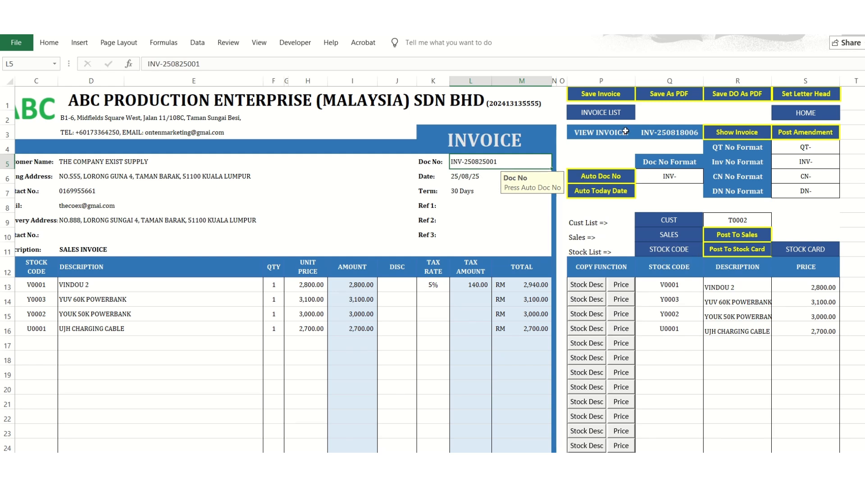
pyautogui.click(619, 93)
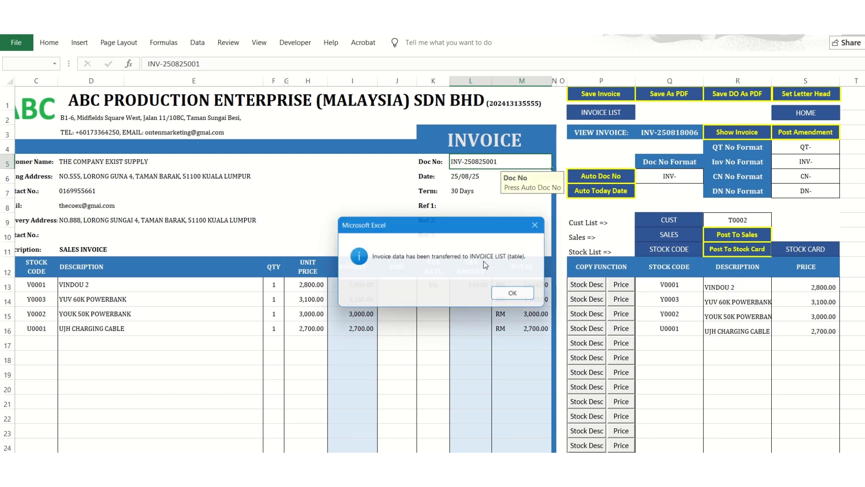
pyautogui.click(514, 295)
# Clear the entries in rows 5 to 14 of the invoice listing and return to the home page.
pyautogui.click(602, 112)
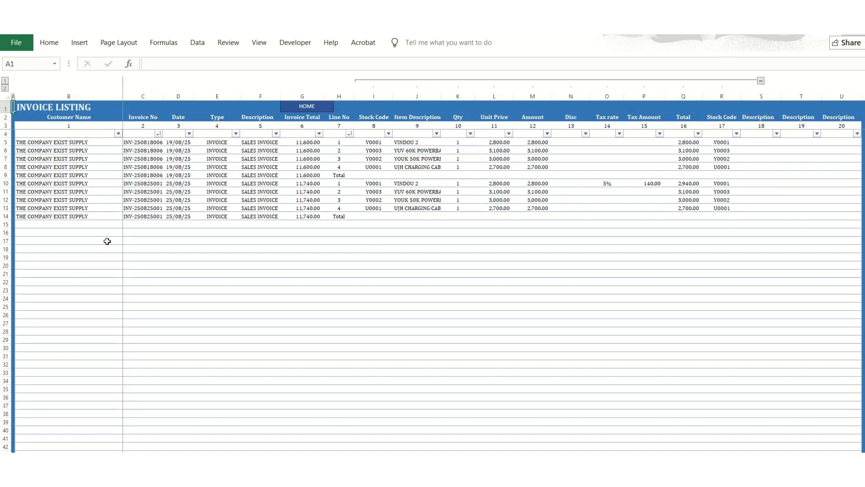
pyautogui.moveTo(62, 144); pyautogui.dragTo(591, 190)
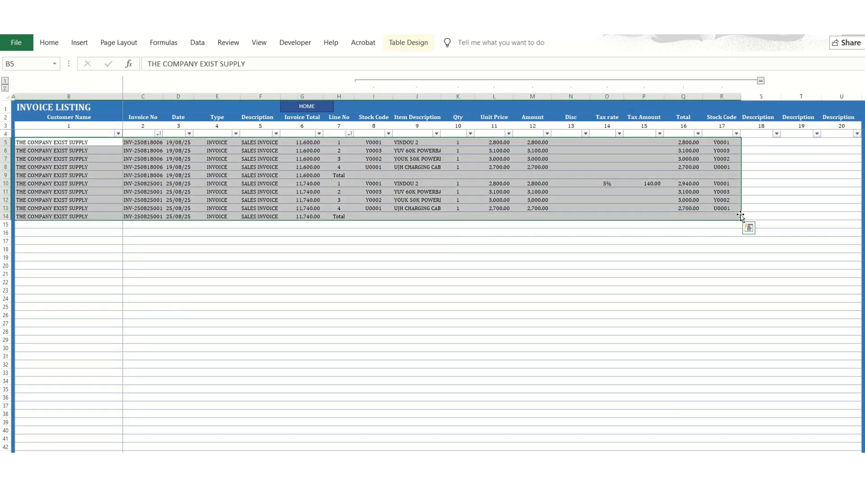
pyautogui.press('Delete')
pyautogui.click(532, 192)
pyautogui.click(316, 110)
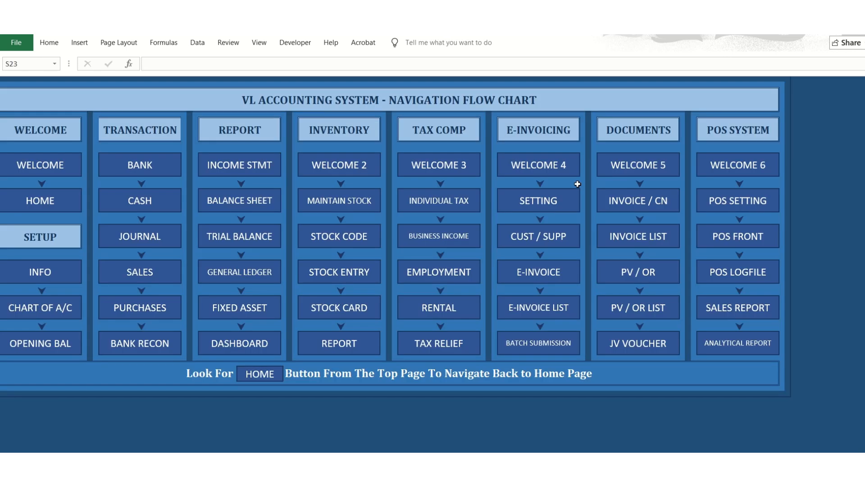
# Check the cleared rows on the stock card, then post the INV- invoice from the invoice form to the stock card.
pyautogui.click(623, 234)
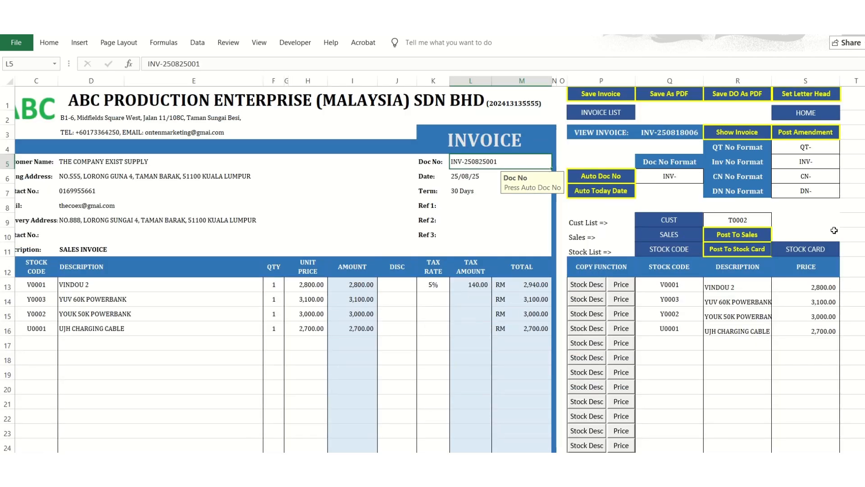
pyautogui.click(805, 250)
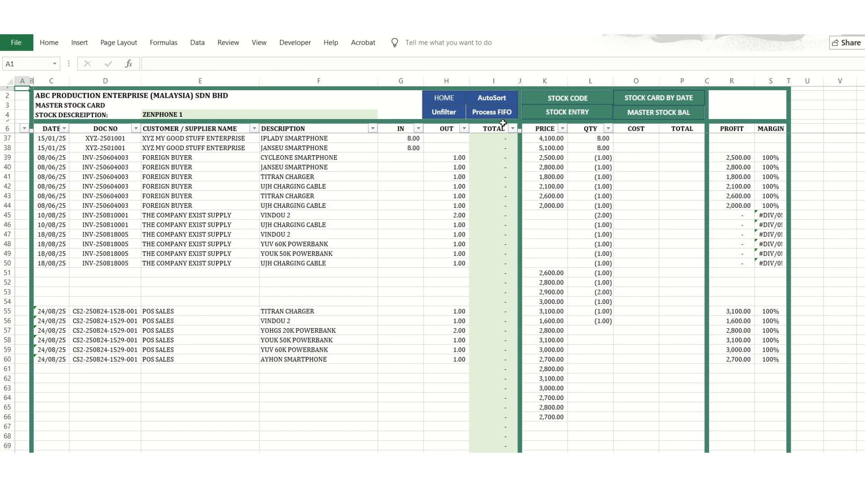
pyautogui.click(447, 97)
pyautogui.click(625, 236)
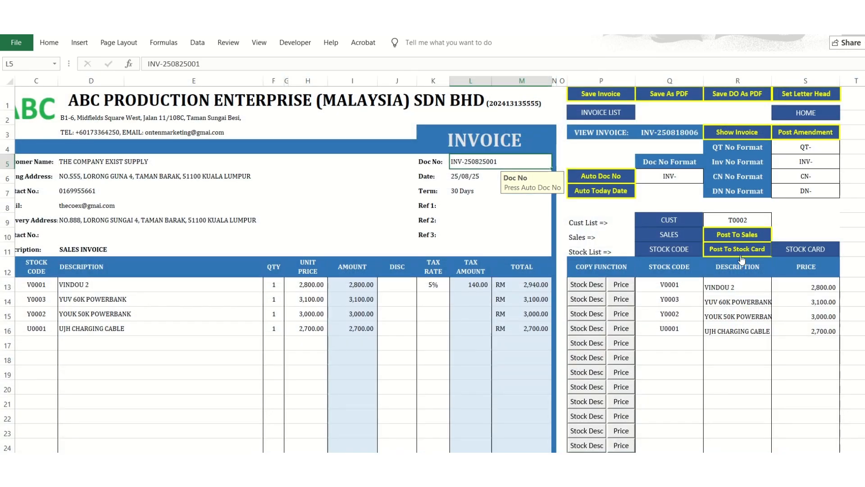
pyautogui.click(741, 255)
pyautogui.press('Return')
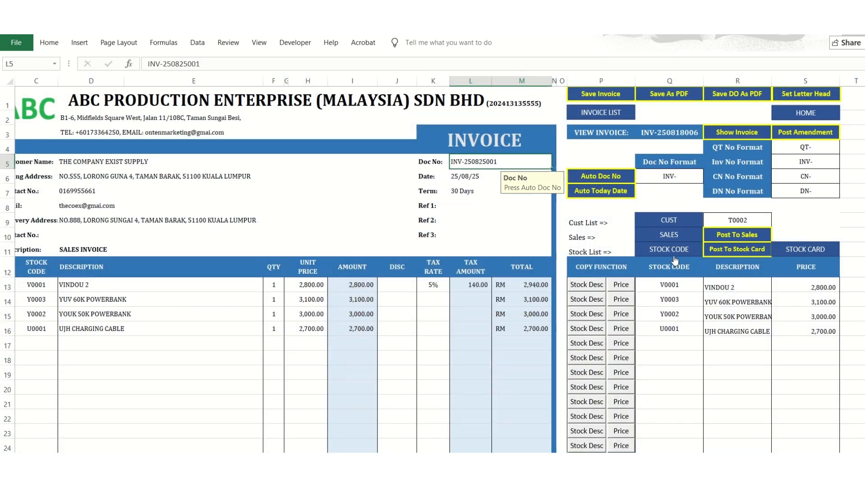
# Open the master stock card and examine the posted invoice entries in rows 51 to 54.
pyautogui.click(787, 253)
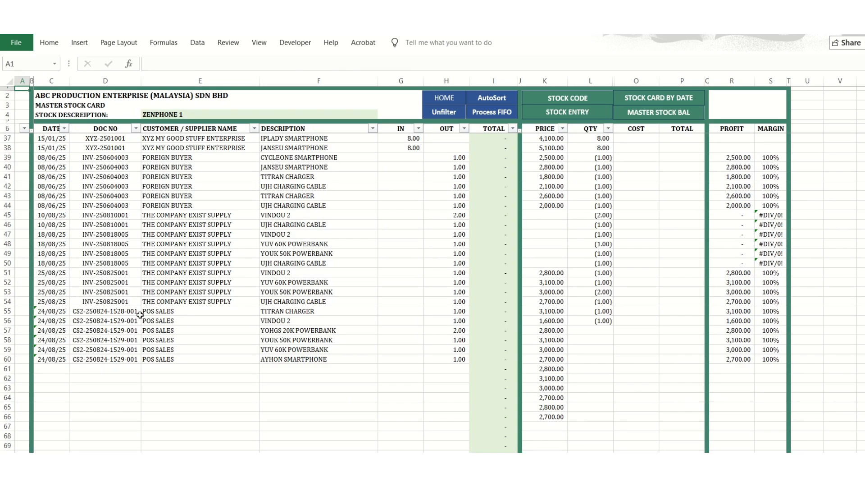
pyautogui.moveTo(90, 301); pyautogui.dragTo(343, 255)
pyautogui.click(293, 271)
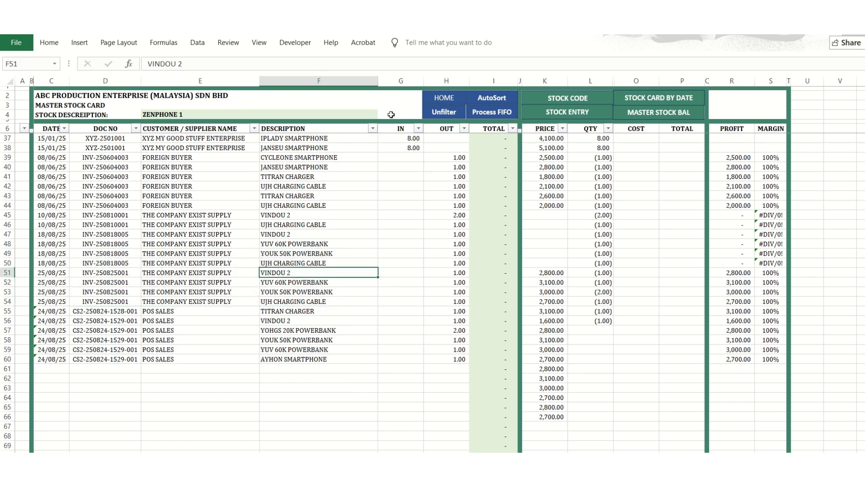
# Filter the master stock card by the stock description VINDOU 2 and run Process FIFO.
pyautogui.click(374, 114)
pyautogui.click(383, 116)
pyautogui.scroll(3, 383, 129)
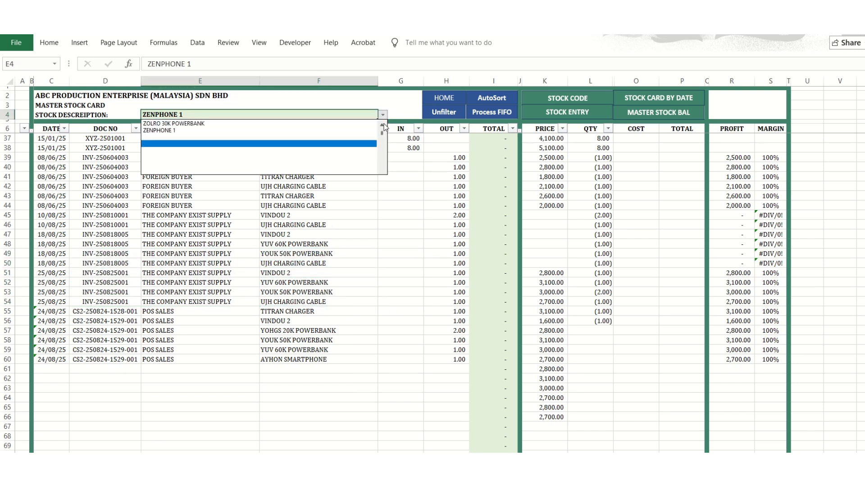
pyautogui.click(203, 130)
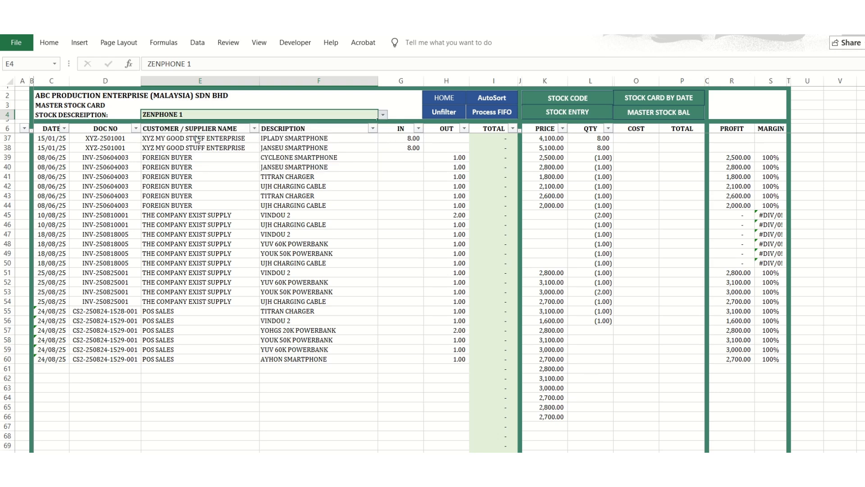
pyautogui.click(496, 113)
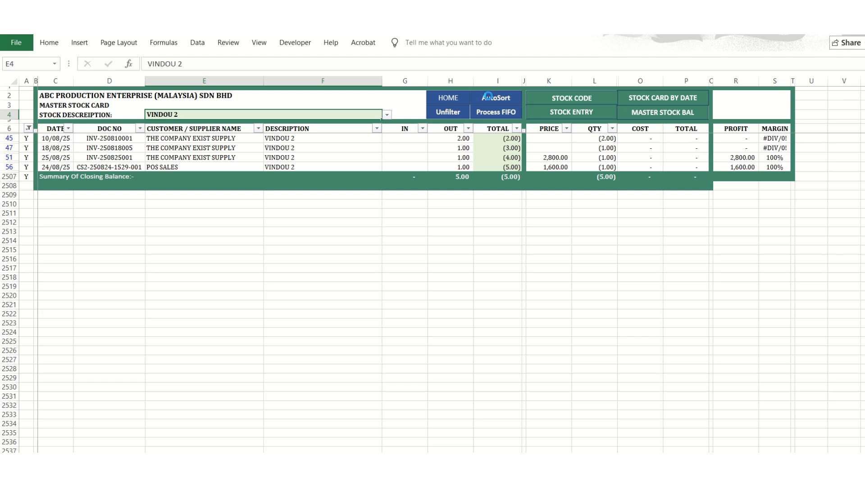
pyautogui.click(499, 296)
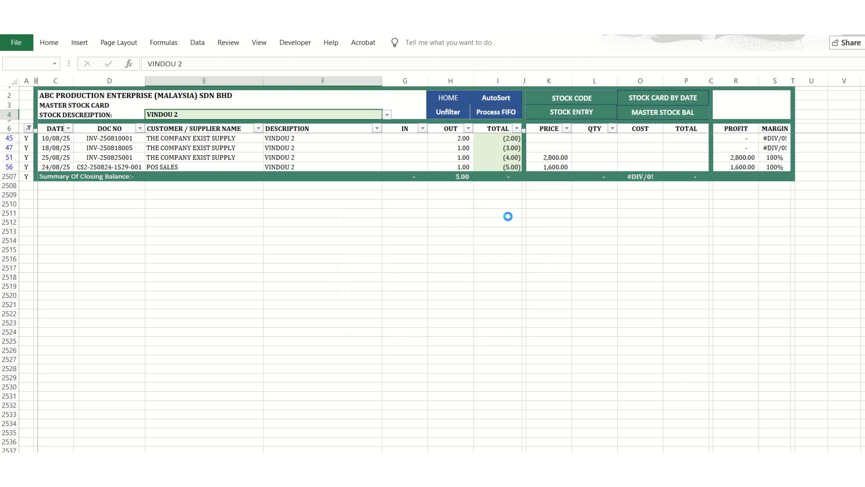
# Filter the master stock card by the stock description YOHGS 20K POWERBANK and run Process FIFO.
pyautogui.click(387, 115)
pyautogui.click(454, 168)
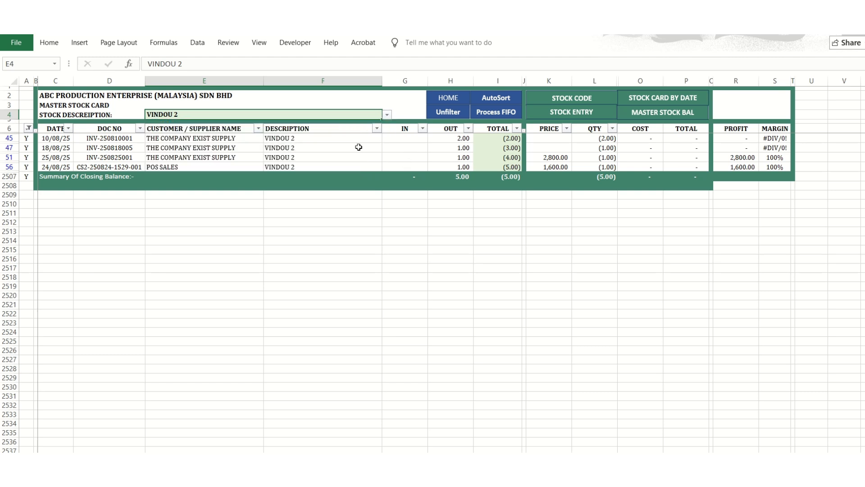
pyautogui.click(387, 115)
pyautogui.scroll(3, 273, 153)
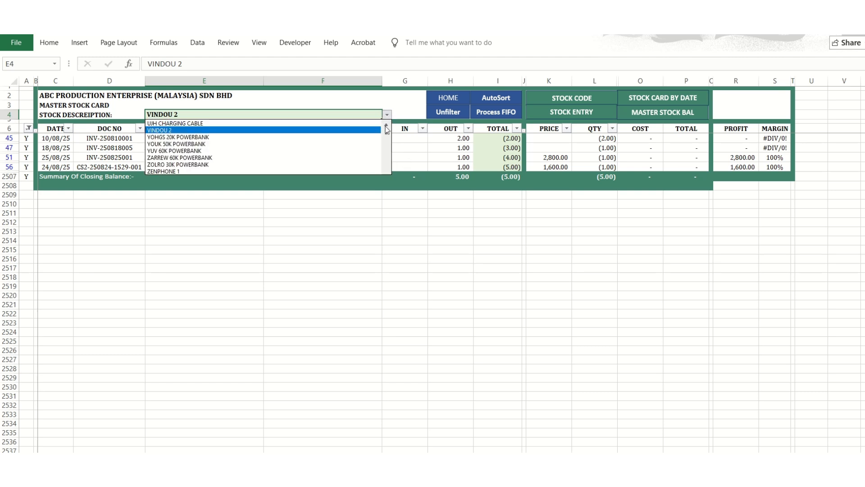
pyautogui.click(273, 151)
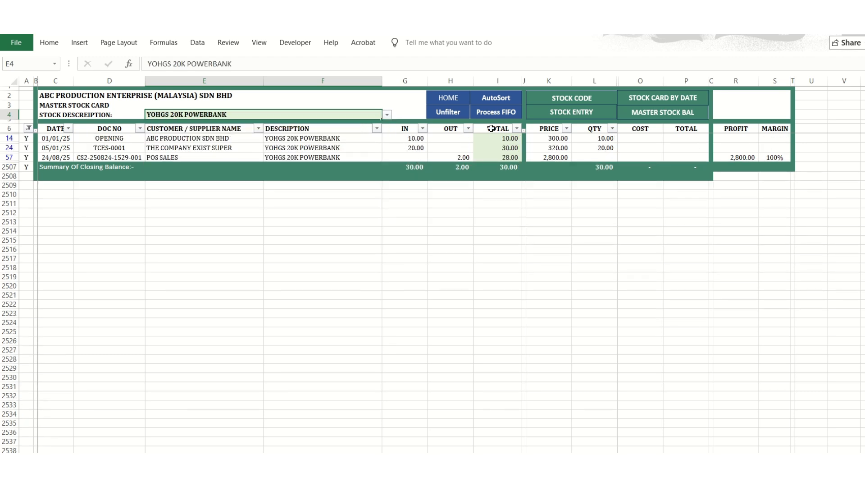
pyautogui.click(494, 113)
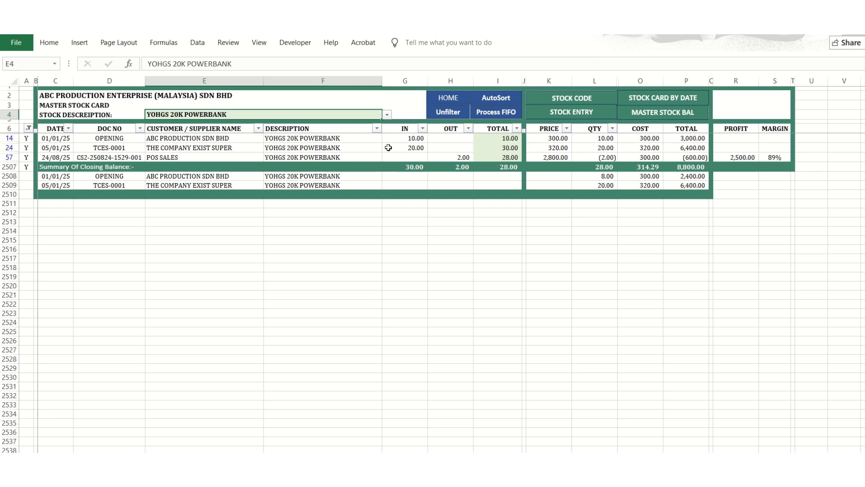
# View the tax computation welcome and individual tax sheets from the home page, then open the business income tax computation.
pyautogui.click(447, 100)
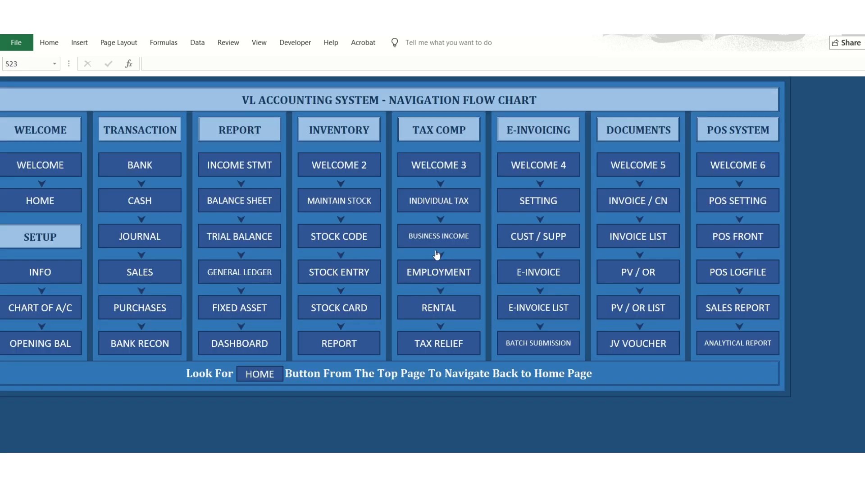
pyautogui.click(439, 171)
pyautogui.click(610, 181)
pyautogui.click(473, 190)
pyautogui.click(424, 96)
pyautogui.click(443, 235)
pyautogui.scroll(8, 328, 265)
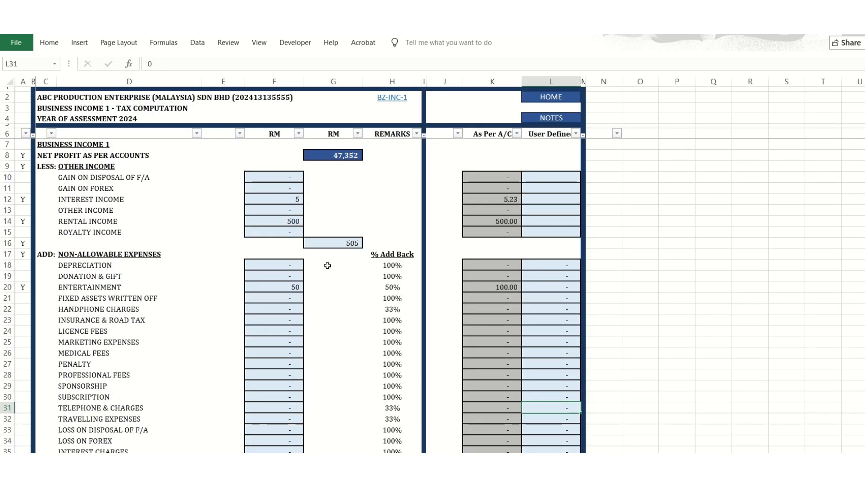
# View the employment income, rental income and tax relief computation sheets in turn, then return to the home page.
pyautogui.click(534, 105)
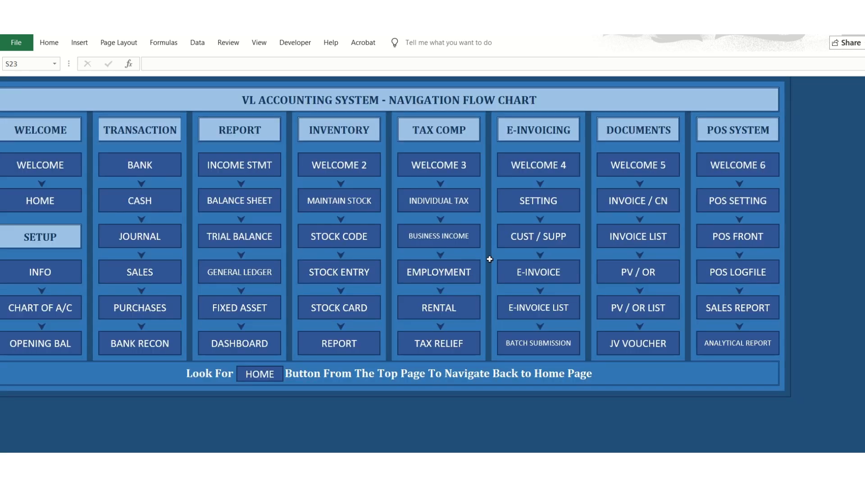
pyautogui.click(434, 279)
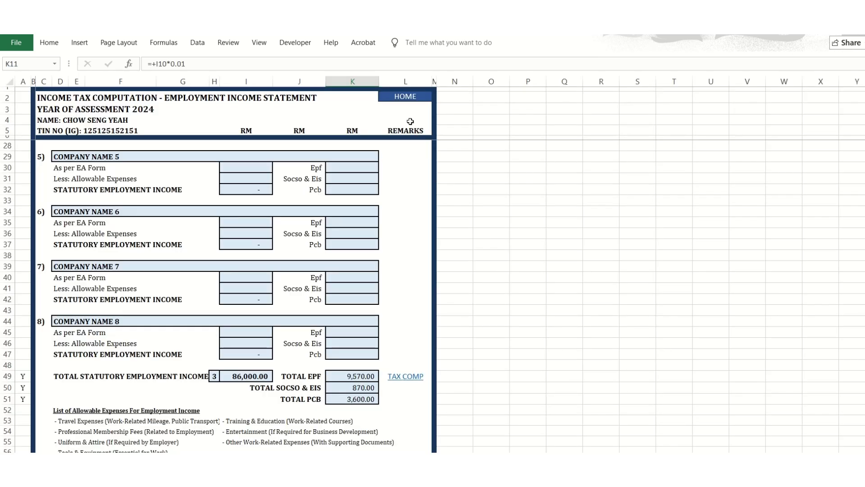
pyautogui.click(413, 101)
pyautogui.click(418, 295)
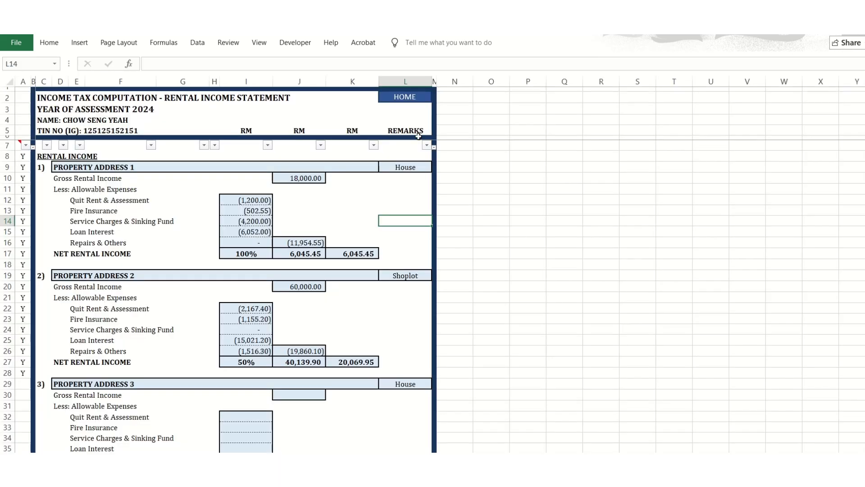
pyautogui.click(416, 97)
pyautogui.click(424, 353)
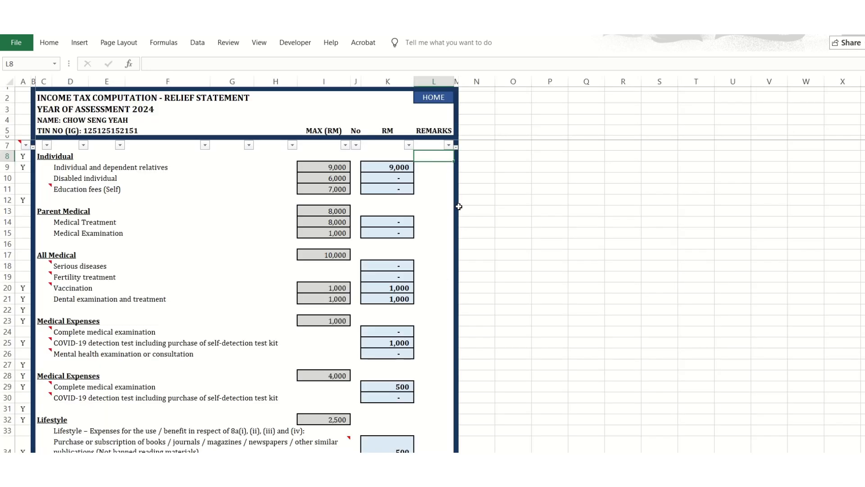
pyautogui.click(452, 103)
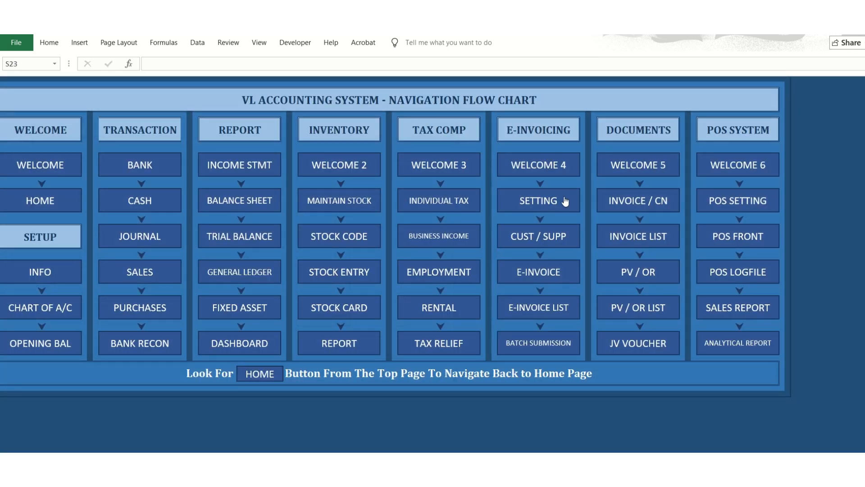
# View the e-invoicing setting sheet and the e-invoice form, then return to the home page.
pyautogui.click(527, 208)
pyautogui.click(371, 102)
pyautogui.click(516, 267)
pyautogui.click(485, 96)
pyautogui.click(525, 266)
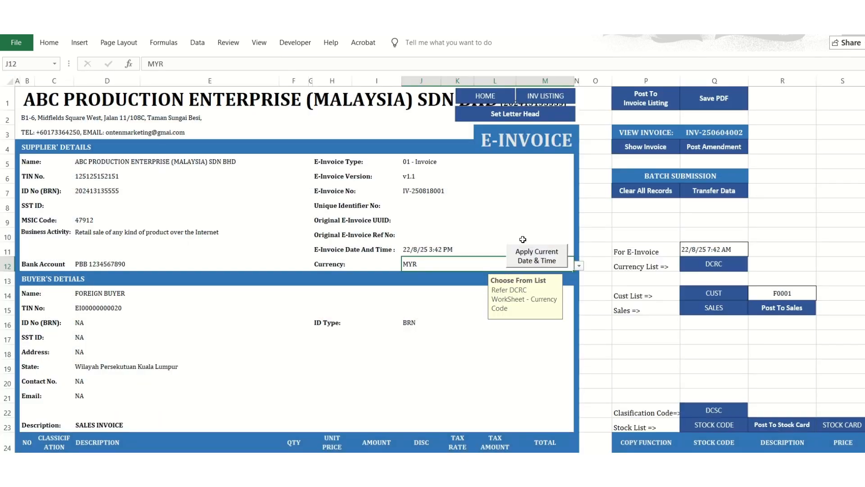
pyautogui.click(464, 97)
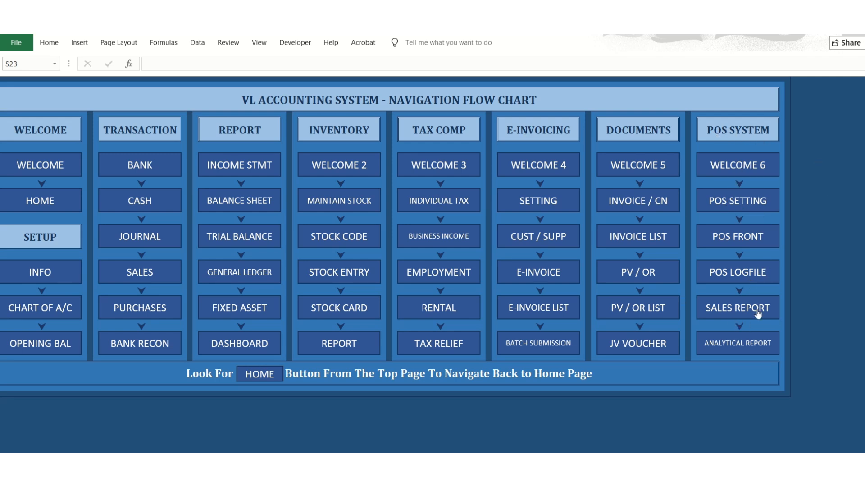
# View the POS front entry sheet and the POS log file, then return to the home page.
pyautogui.click(739, 239)
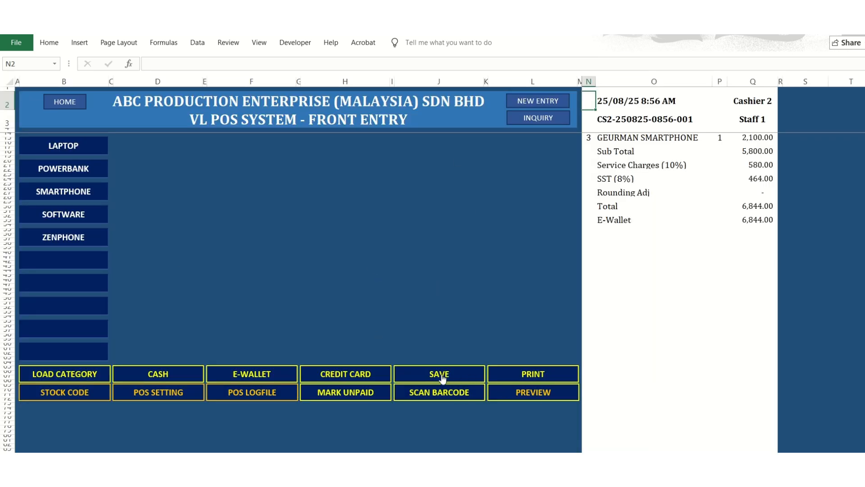
pyautogui.click(253, 398)
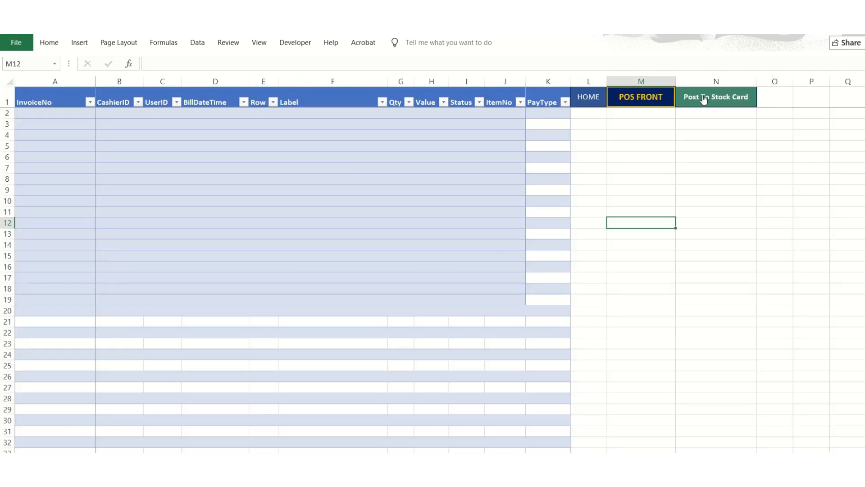
pyautogui.click(598, 105)
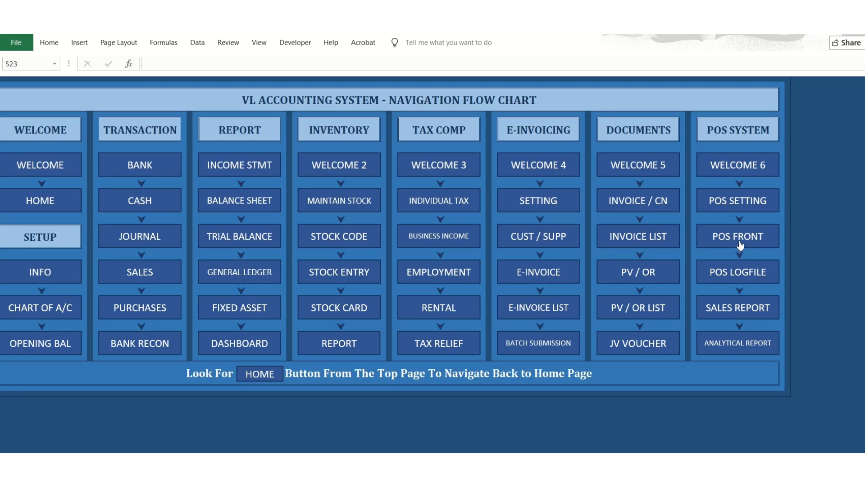
pyautogui.click(733, 273)
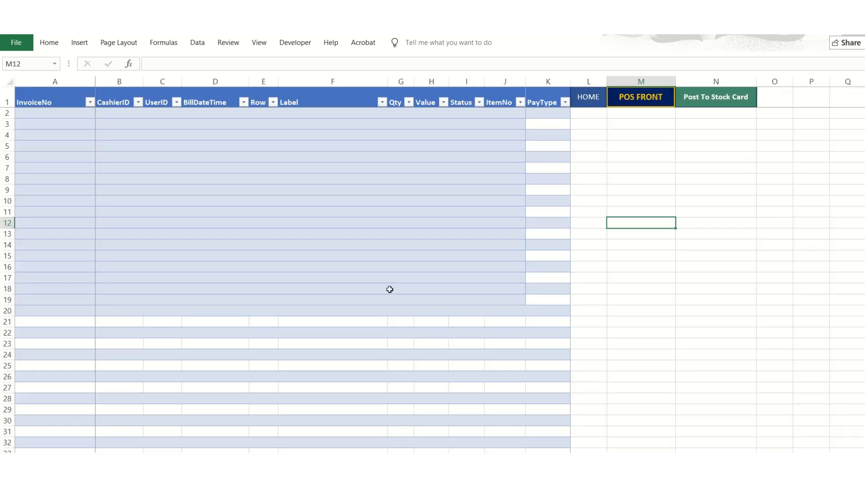
pyautogui.click(590, 106)
# View the POS sales report, then revisit the POS front entry and its log file before returning home.
pyautogui.click(753, 321)
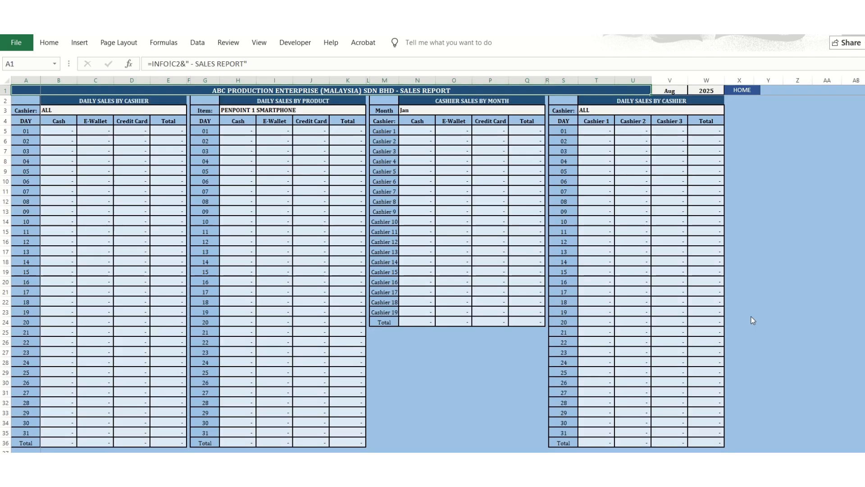
pyautogui.click(744, 92)
pyautogui.click(746, 227)
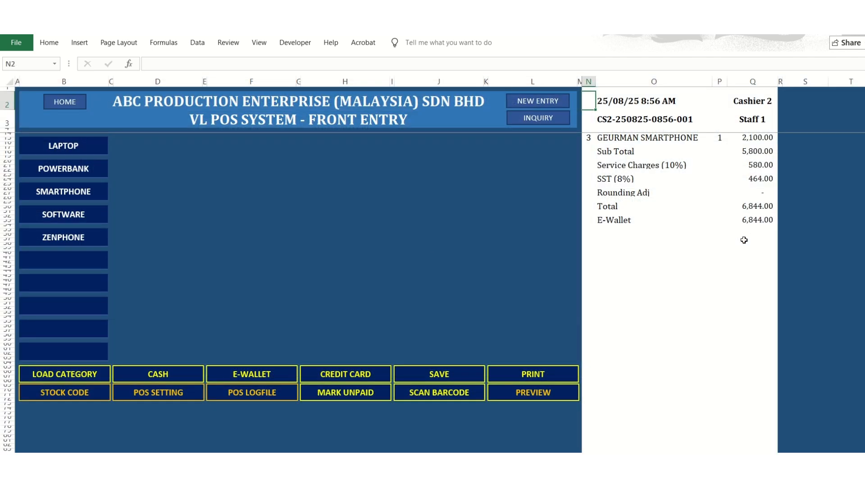
pyautogui.click(235, 400)
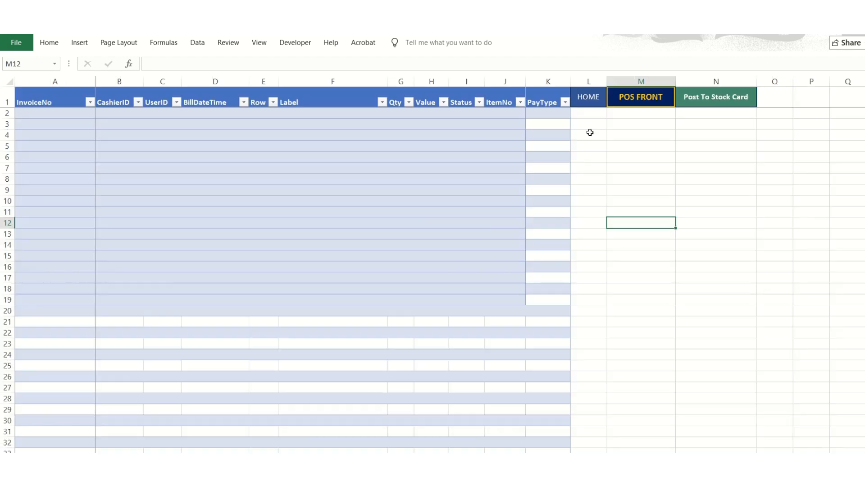
pyautogui.click(596, 96)
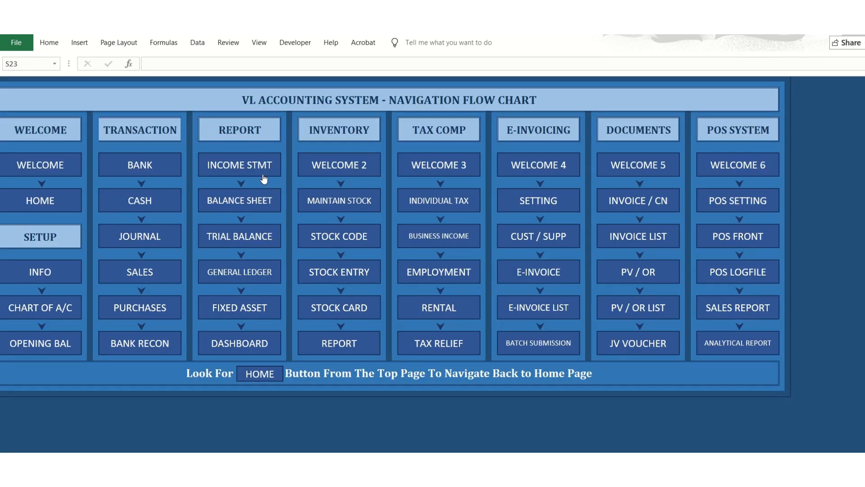
# Examine the income statement, balance sheet and trial balance from the Report section, returning home after each.
pyautogui.click(224, 176)
pyautogui.scroll(20, 404, 340)
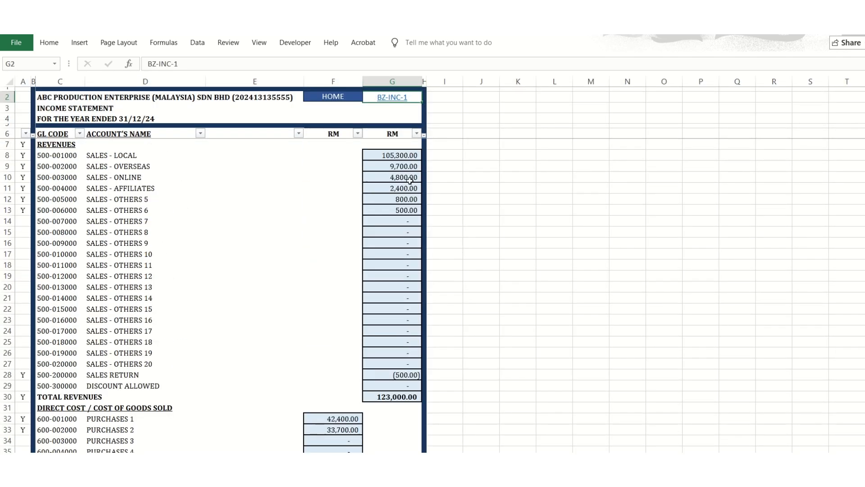
pyautogui.click(333, 97)
pyautogui.click(254, 208)
pyautogui.scroll(-2, 335, 255)
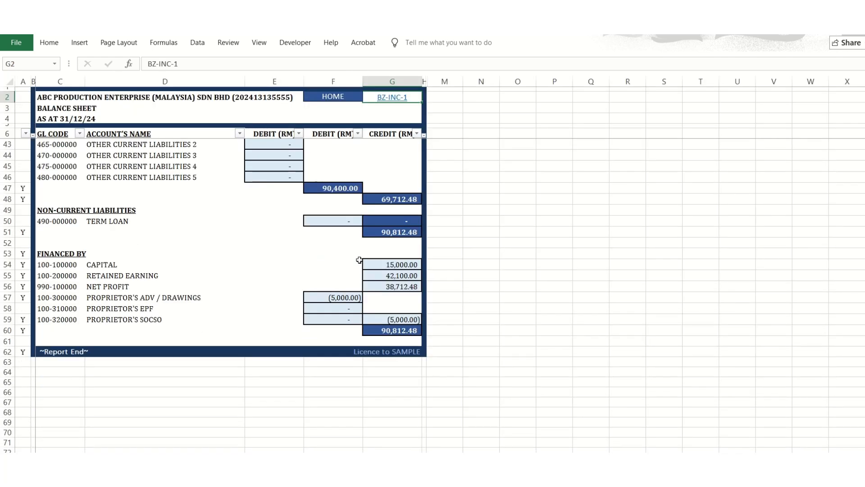
pyautogui.click(334, 96)
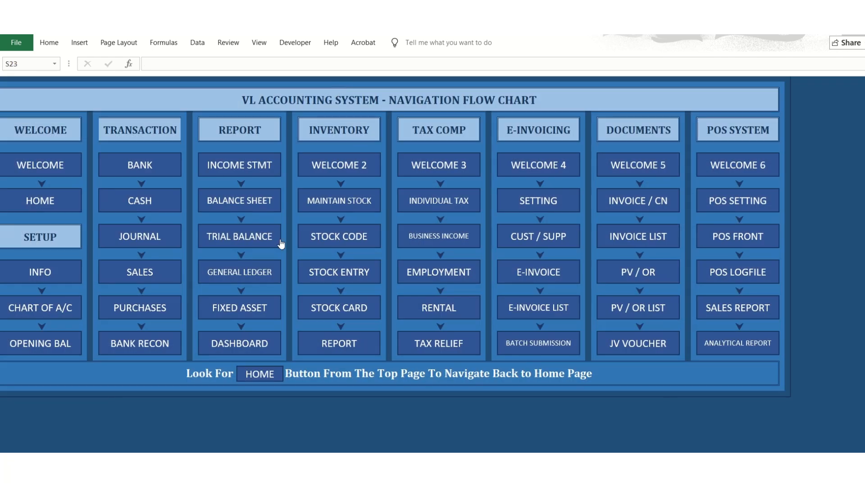
pyautogui.click(280, 244)
pyautogui.click(350, 102)
# Open the general ledger, refresh its data and display the ACCOUNTANCY FEES account.
pyautogui.click(256, 272)
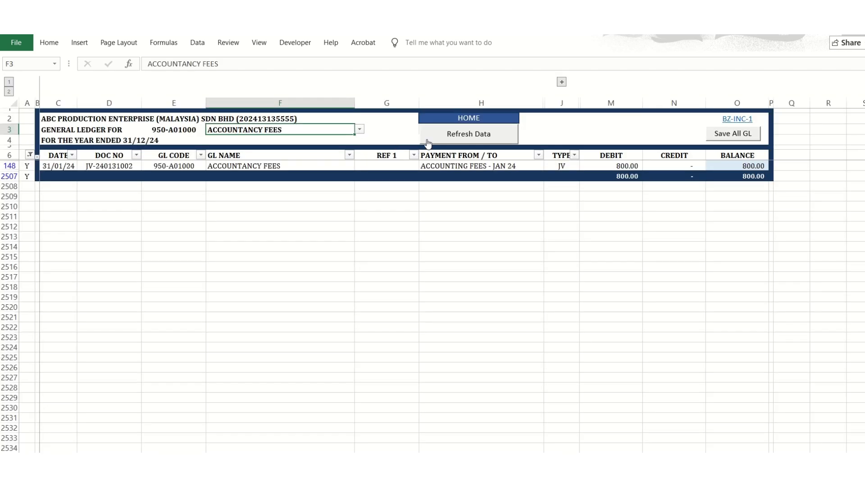
pyautogui.click(468, 135)
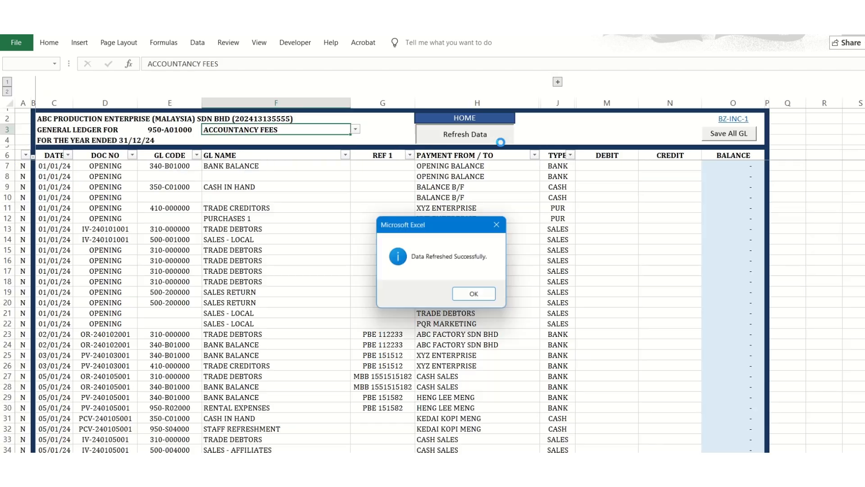
pyautogui.click(474, 293)
pyautogui.click(356, 129)
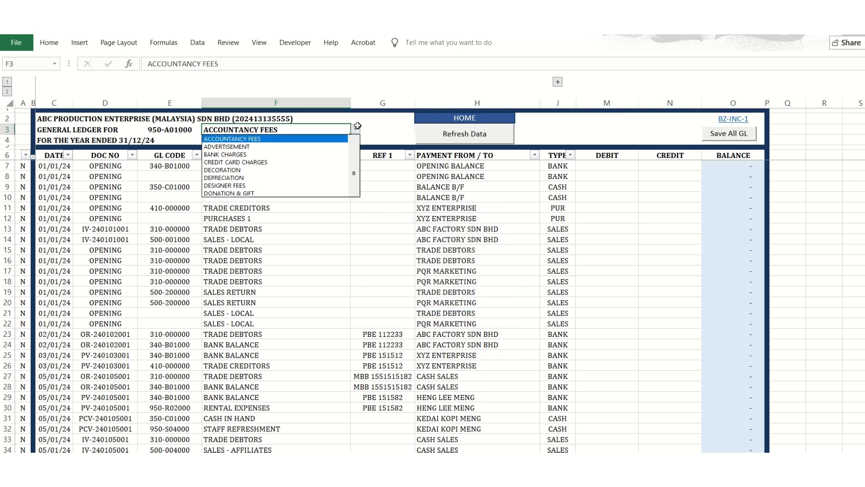
pyautogui.click(326, 141)
# Display the general ledger for PURCHASES 1, then for CAPITAL.
pyautogui.click(359, 129)
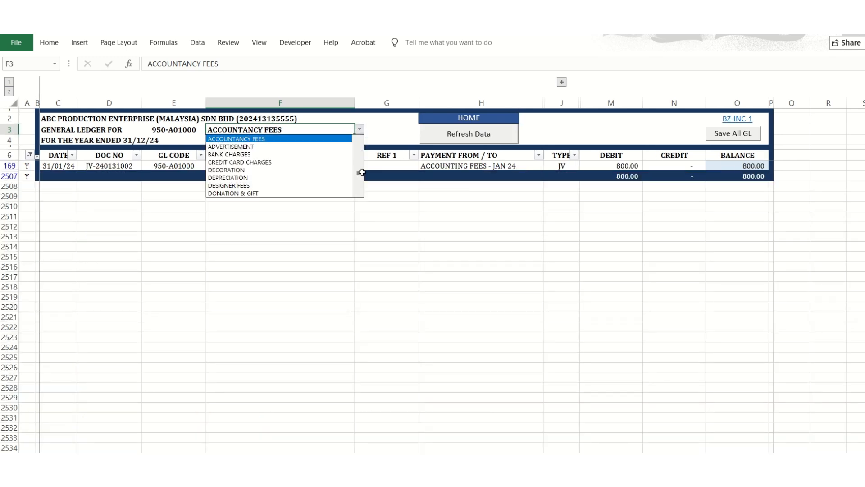
pyautogui.scroll(-2, 358, 150)
pyautogui.scroll(10, 358, 151)
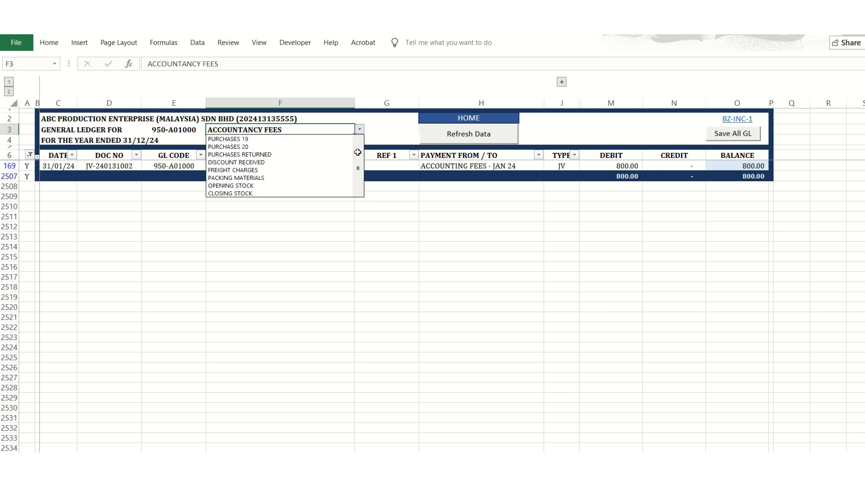
pyautogui.click(244, 184)
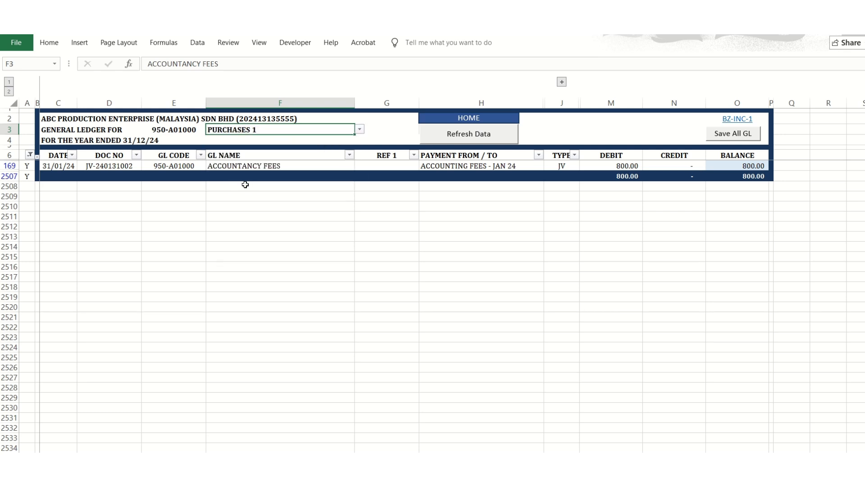
pyautogui.click(359, 129)
pyautogui.scroll(10, 356, 151)
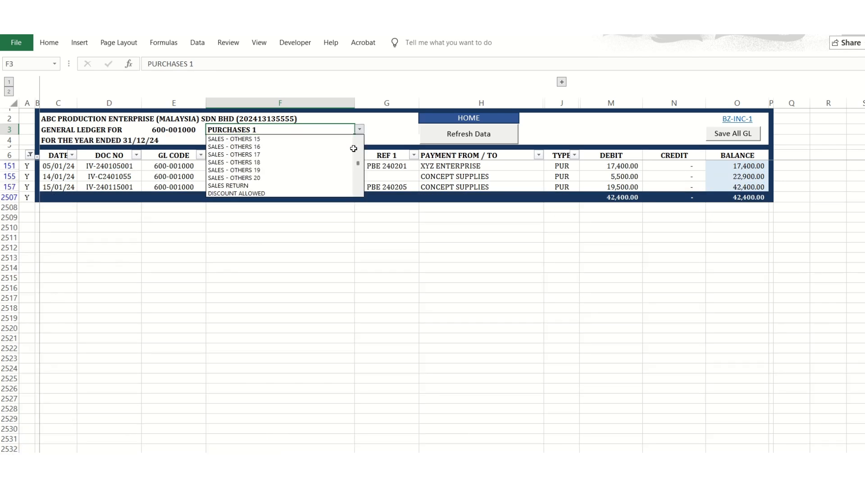
pyautogui.click(246, 162)
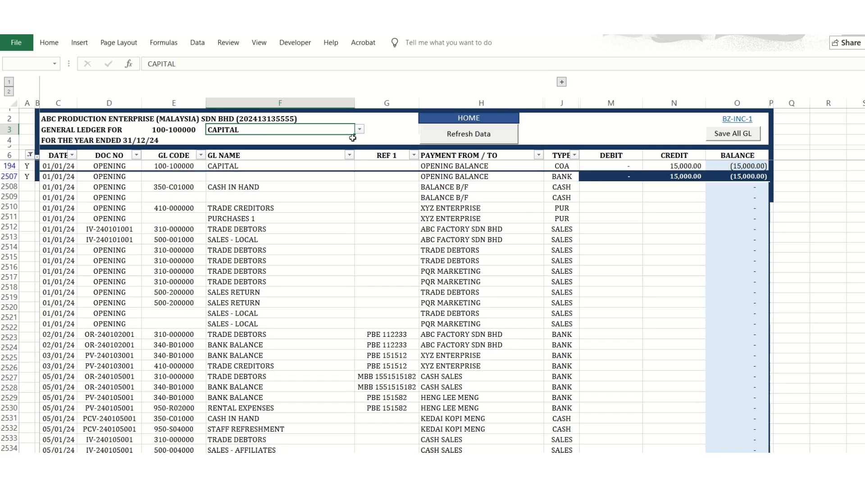
# Display the general ledger for BANK BALANCE and review its entries, then switch to CASH IN HAND.
pyautogui.click(360, 129)
pyautogui.scroll(-5, 357, 150)
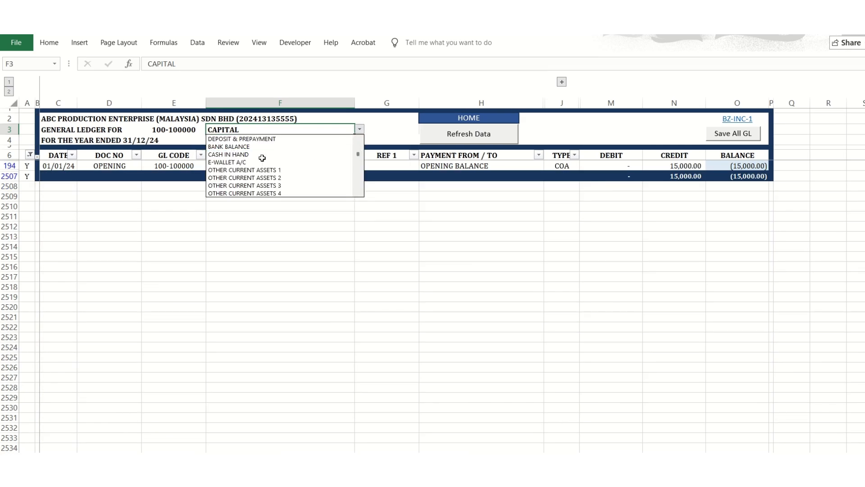
pyautogui.click(252, 145)
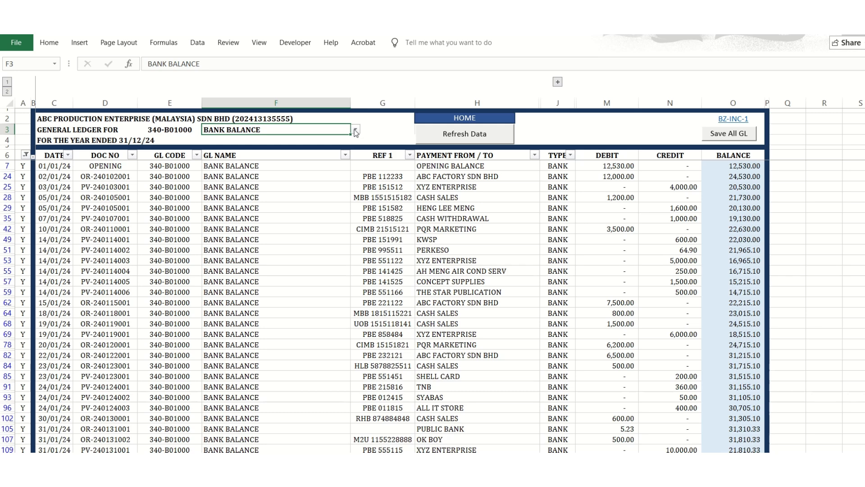
pyautogui.scroll(-4, 350, 220)
pyautogui.click(359, 130)
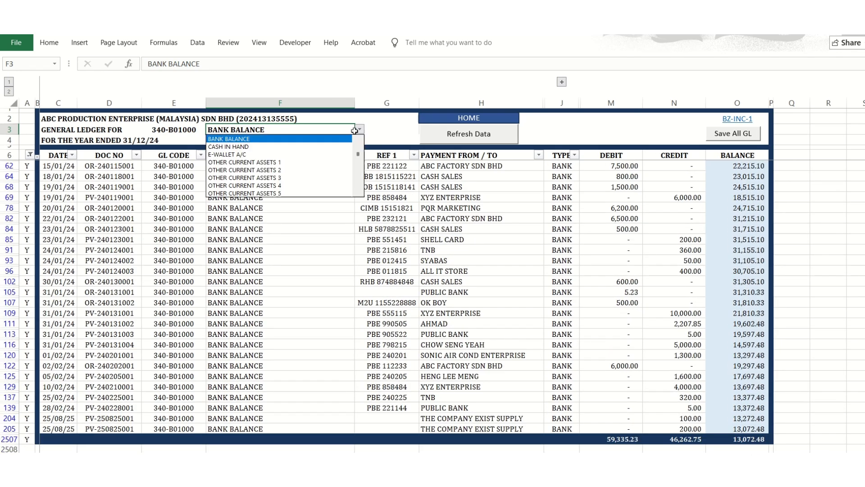
pyautogui.click(286, 145)
# Display the general ledger for STOCK, then for TRADE DEBTORS.
pyautogui.click(360, 129)
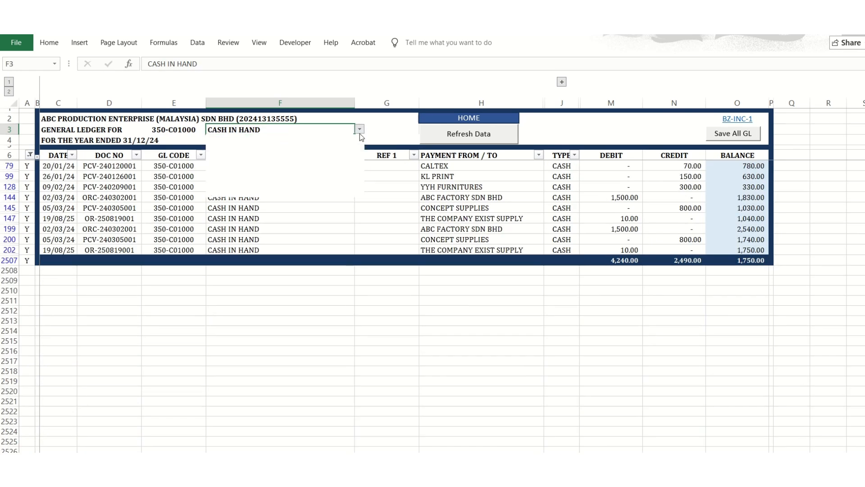
pyautogui.scroll(3, 359, 144)
pyautogui.scroll(1, 359, 143)
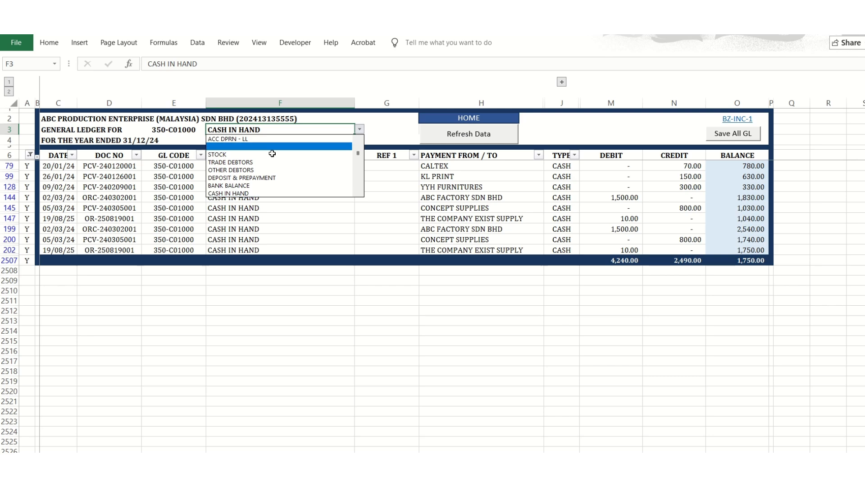
pyautogui.click(258, 154)
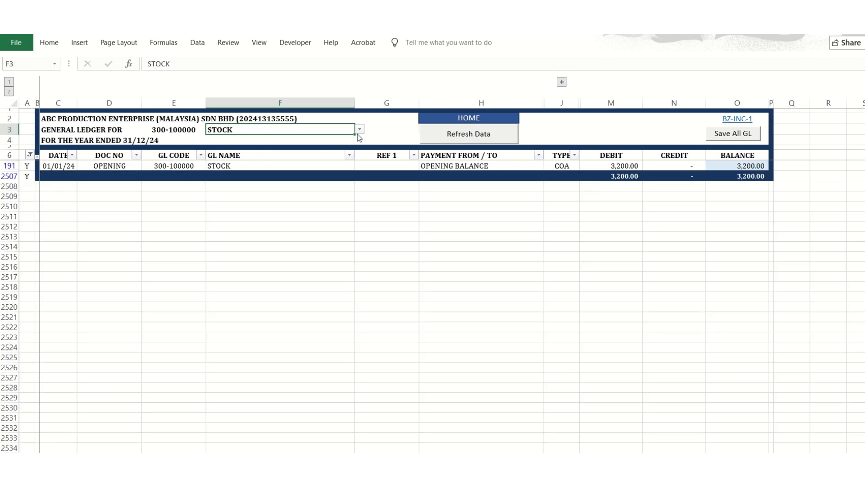
pyautogui.click(360, 129)
pyautogui.click(344, 139)
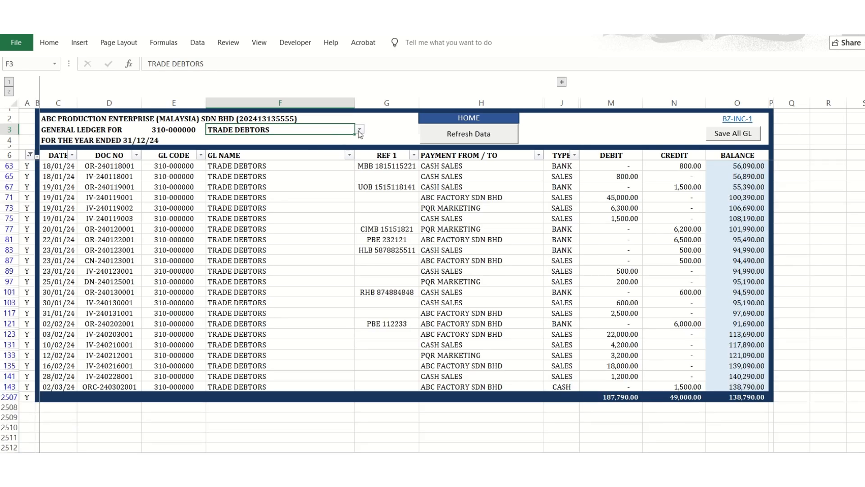
# Browse the ledger's account choices, go to the home page, then reopen the general ledger and return home.
pyautogui.click(359, 131)
pyautogui.click(362, 183)
pyautogui.click(452, 120)
pyautogui.click(237, 271)
pyautogui.click(498, 117)
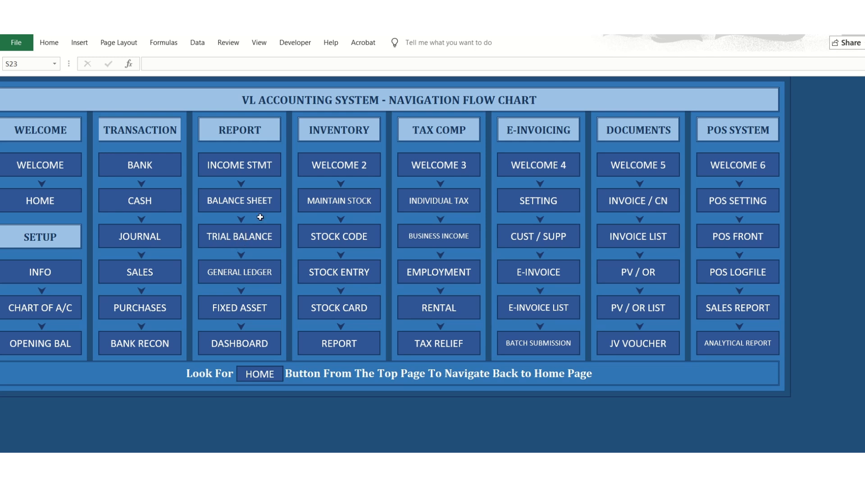